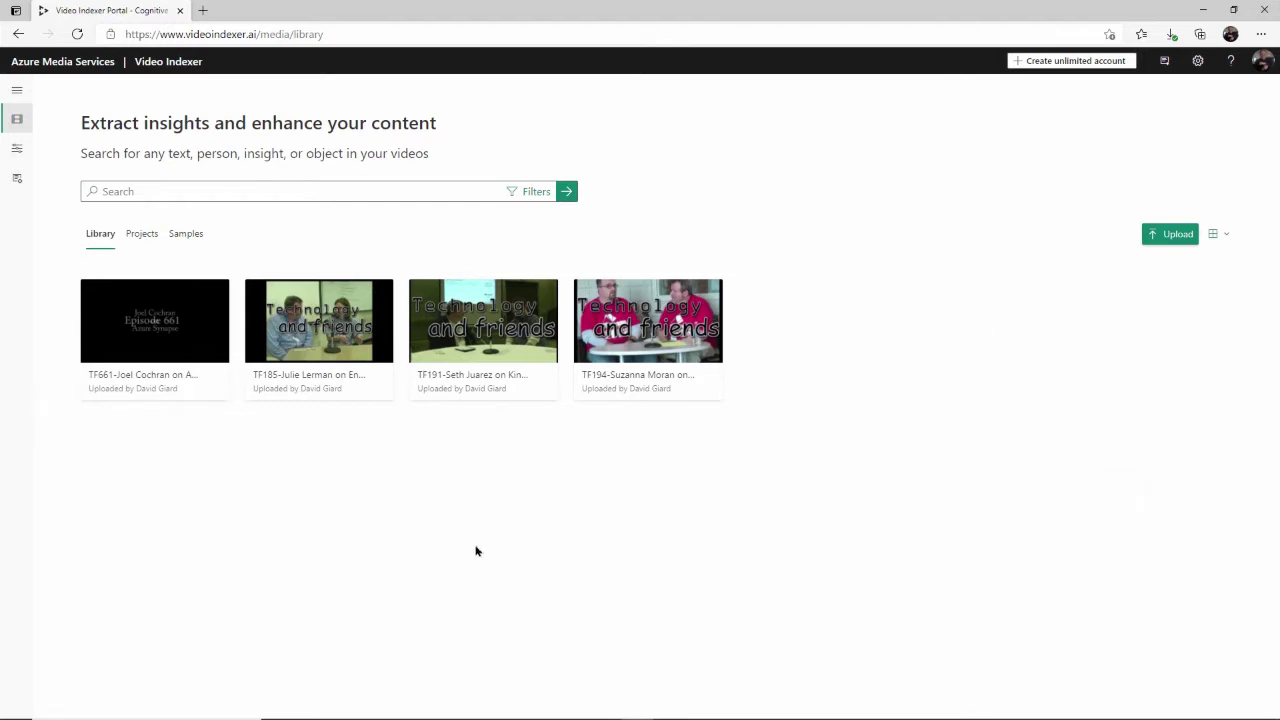
# Switch the video library to the list view and return it to the thumbnail grid view
pyautogui.click(1218, 234)
pyautogui.click(1234, 286)
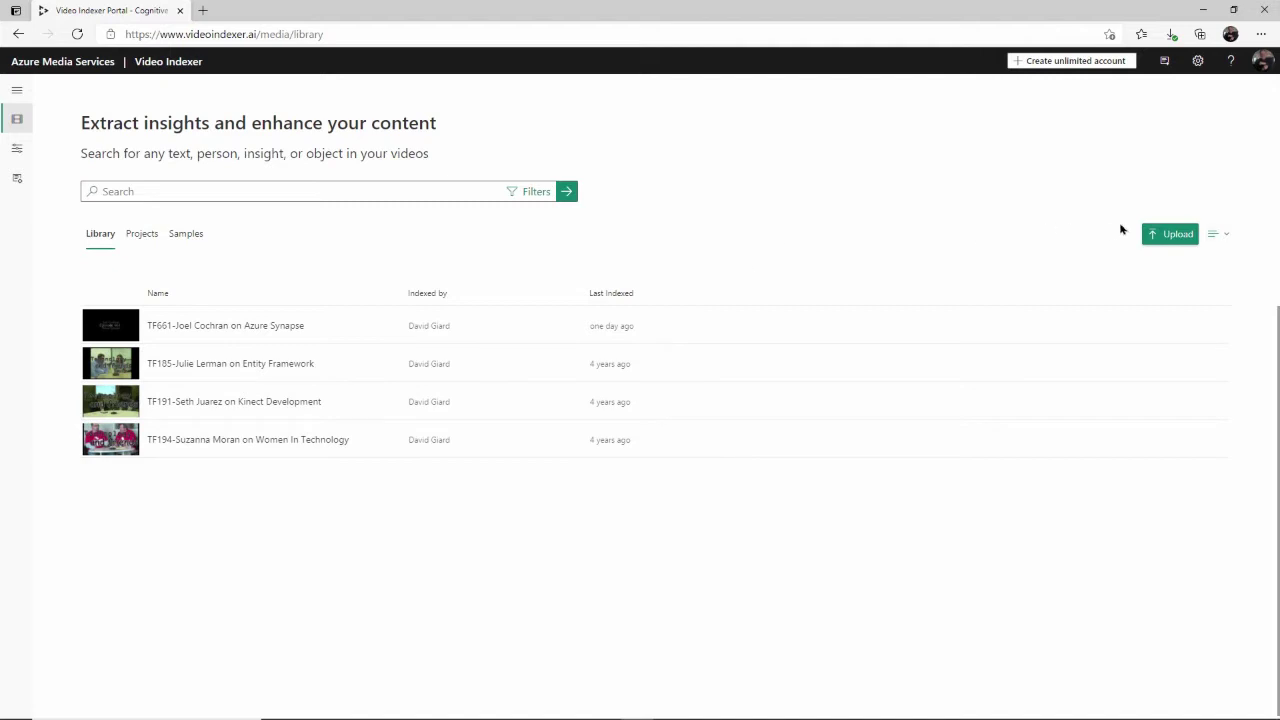
pyautogui.click(1228, 236)
pyautogui.click(1233, 262)
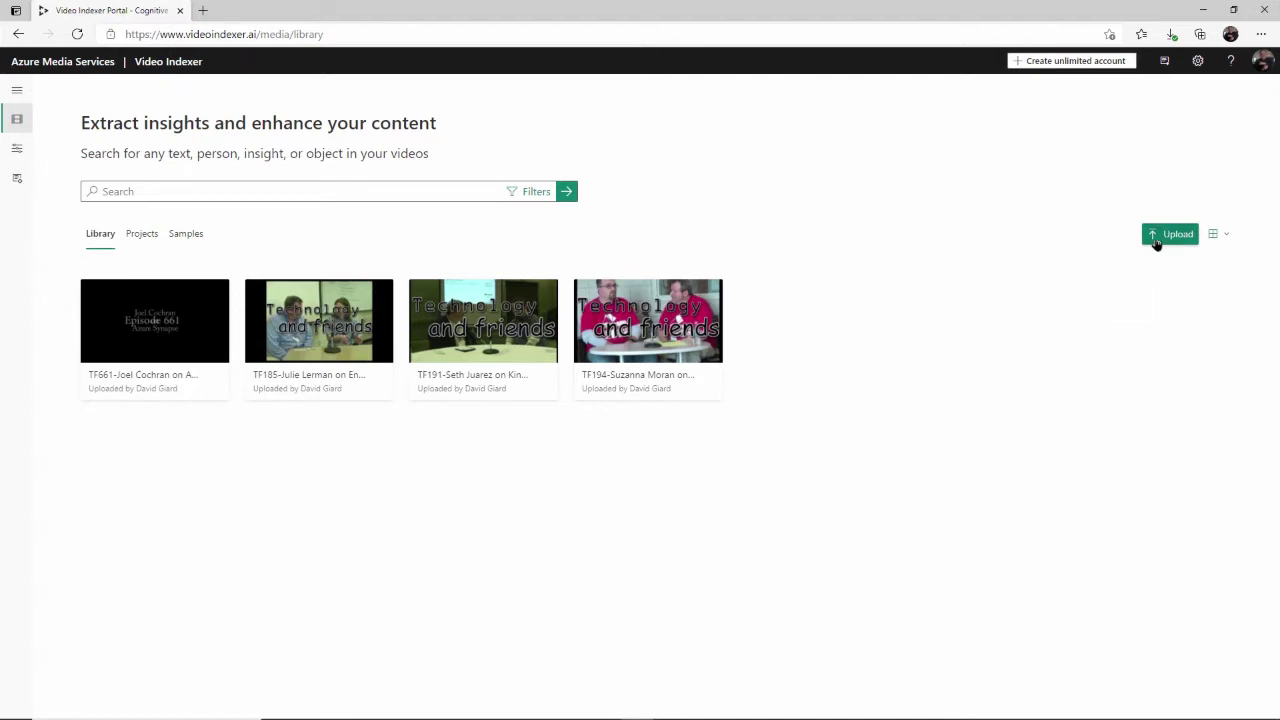
# Switch to the VideoIndexerAI folder in File Explorer and preview several moments of GiveCamp2010.mp4 in the video player
pyautogui.hotkey('alt', 'Tab')
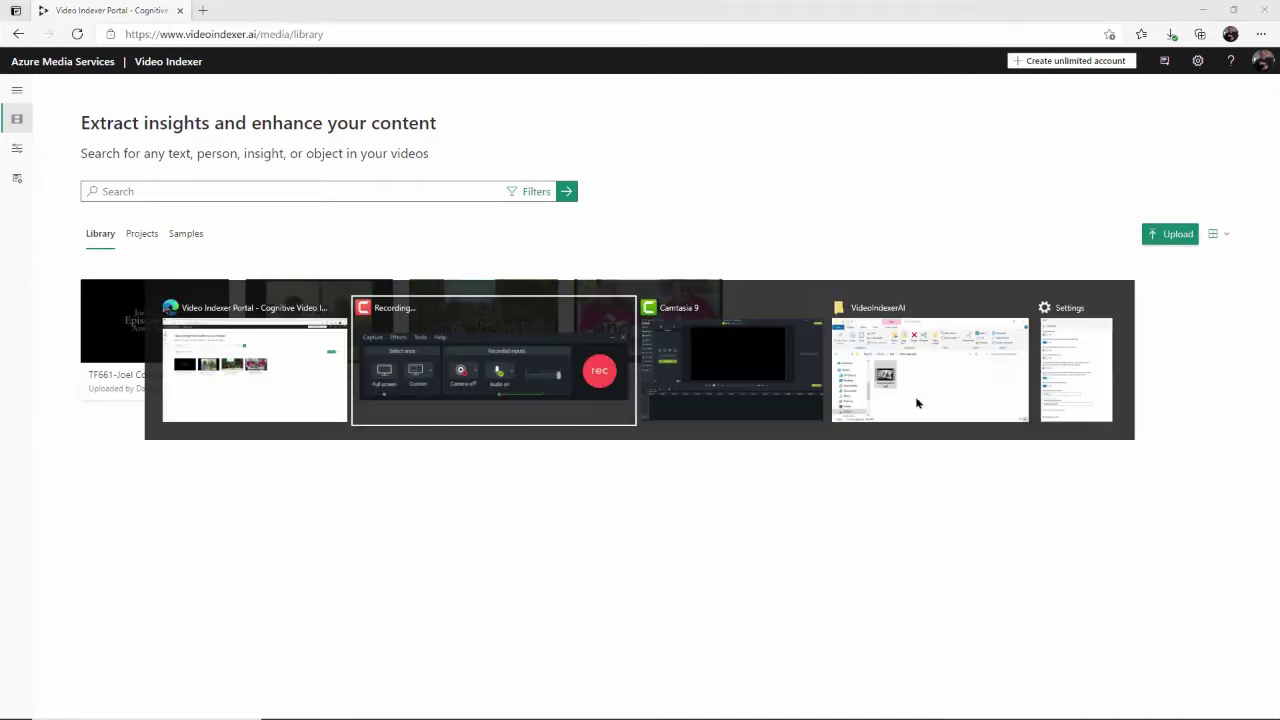
pyautogui.hotkey('alt', 'Tab')
pyautogui.click(917, 403)
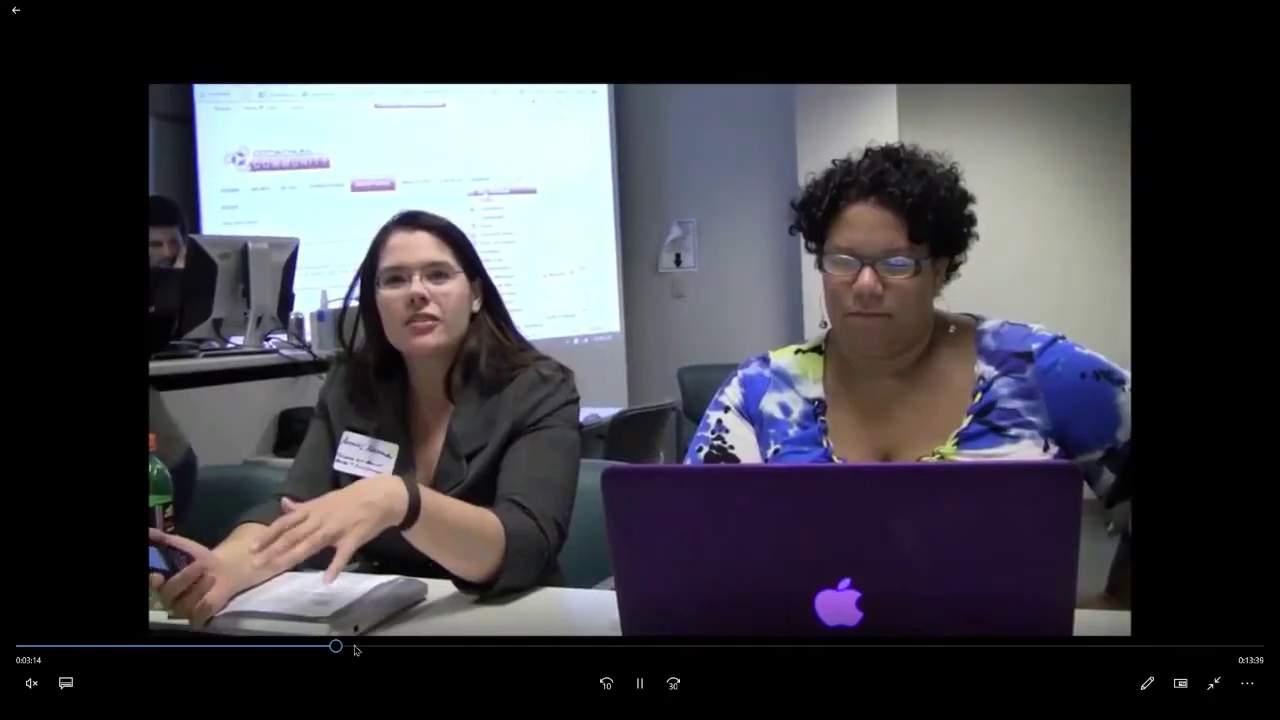
pyautogui.click(415, 647)
pyautogui.click(476, 647)
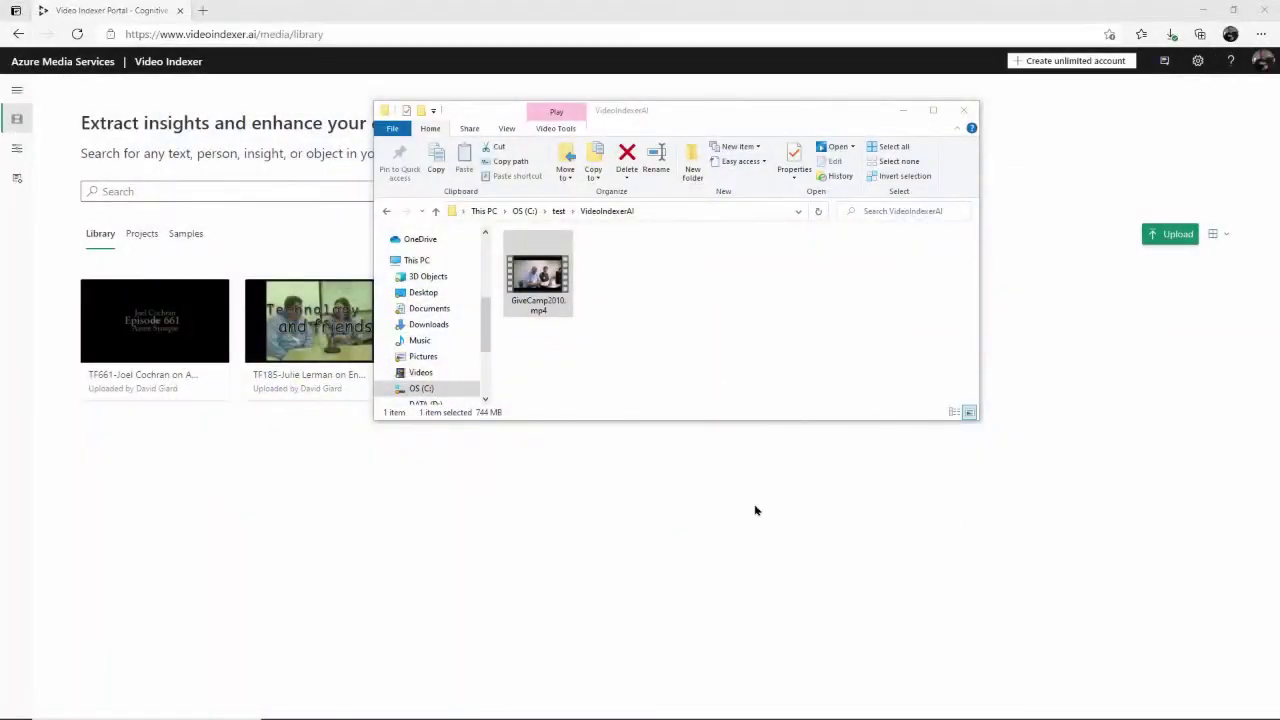
# Return to the Video Indexer portal and choose the local file GiveCamp2010.mp4 for a new media upload
pyautogui.click(772, 524)
pyautogui.click(1170, 238)
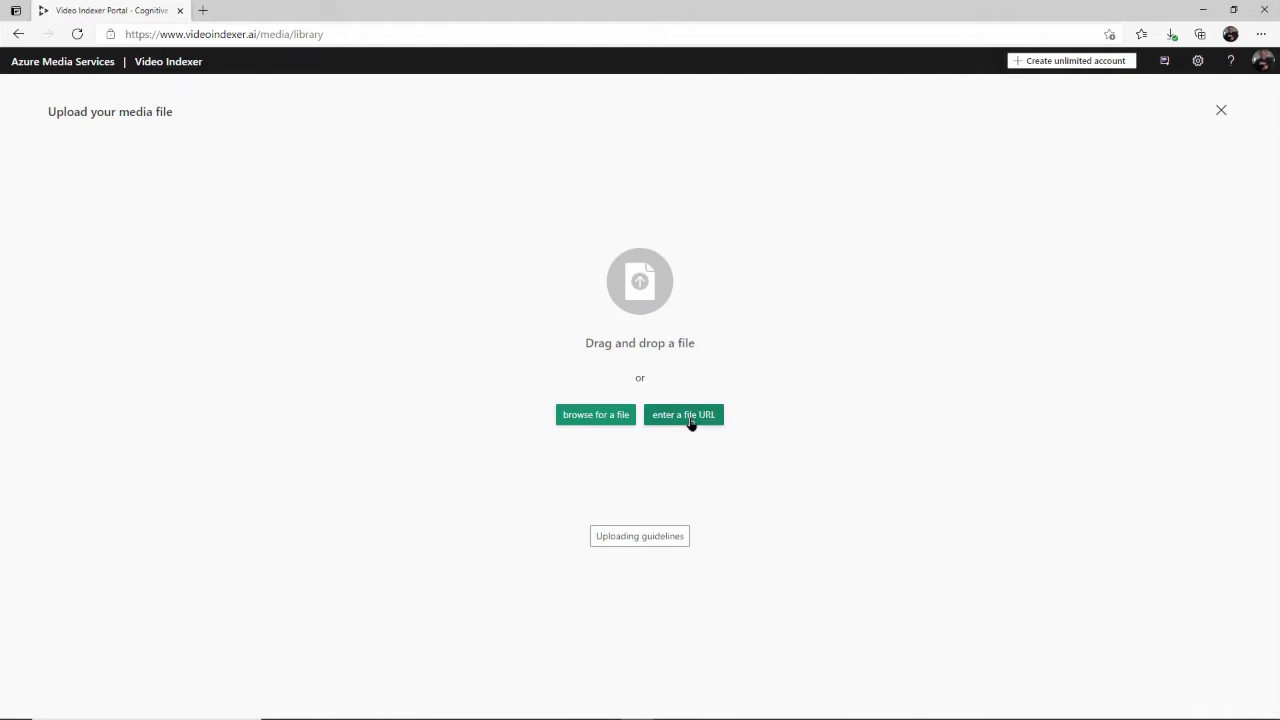
pyautogui.click(600, 421)
pyautogui.click(150, 135)
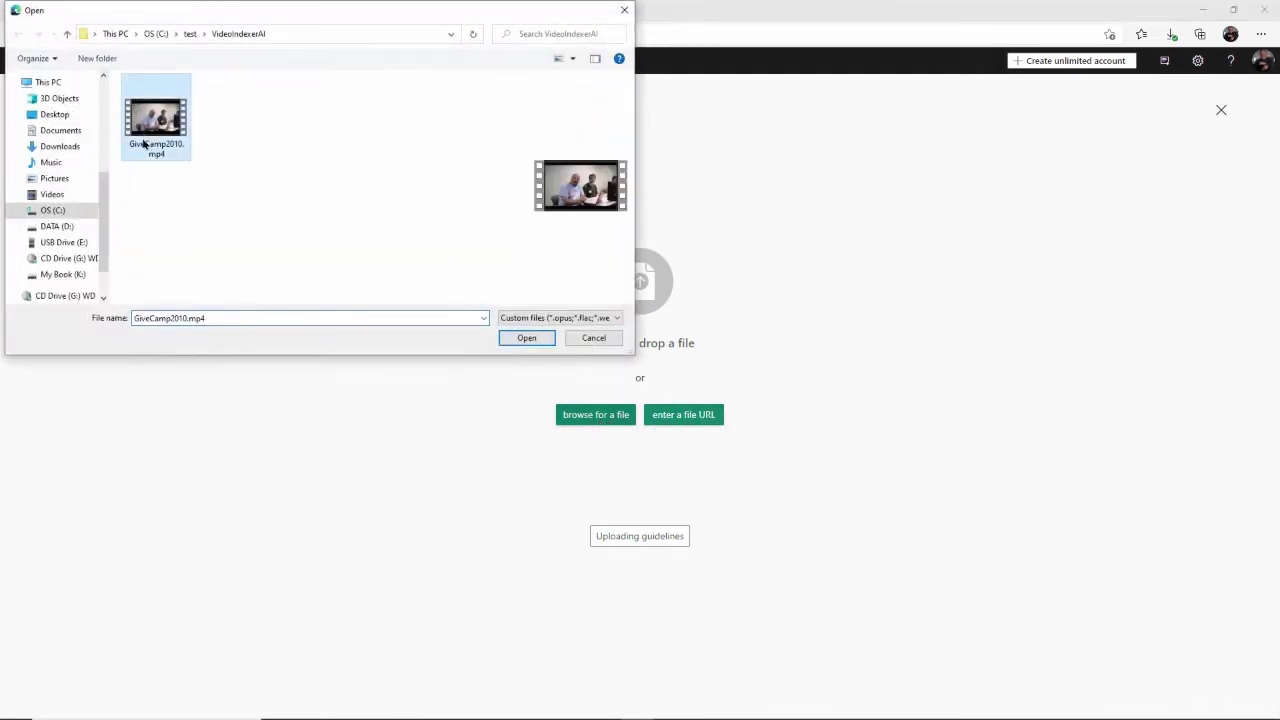
pyautogui.click(526, 340)
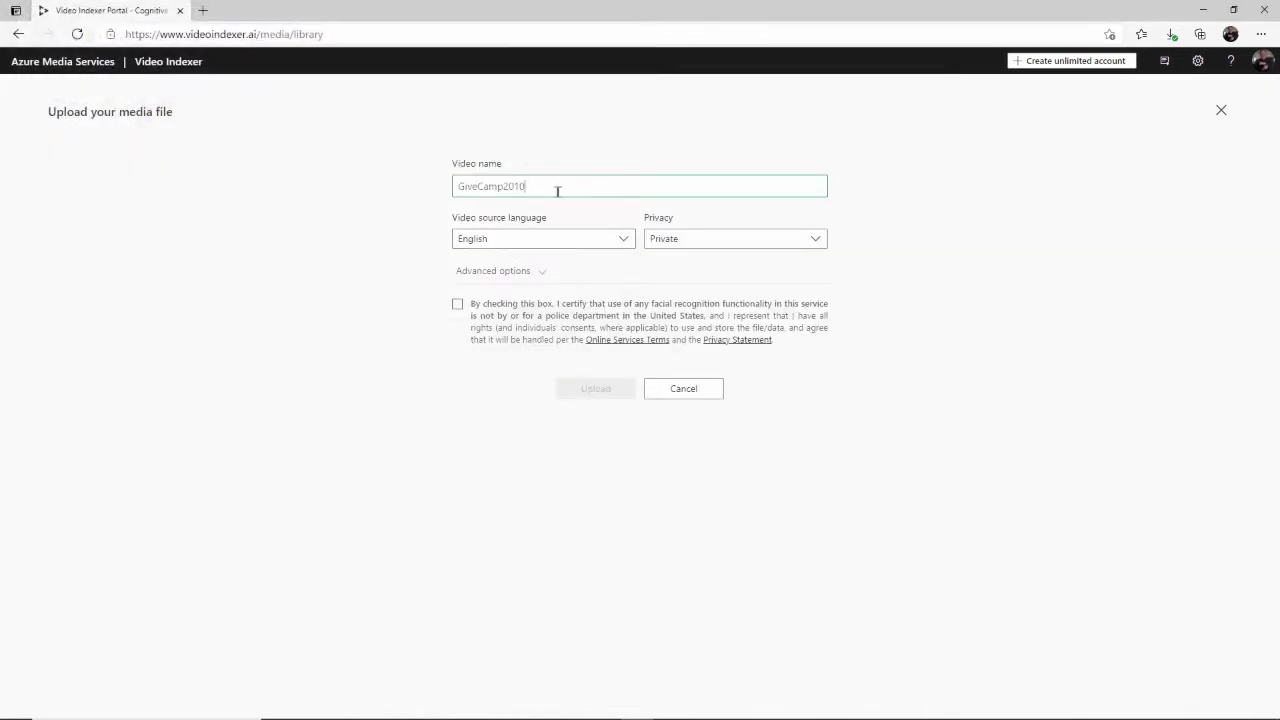
# Keep English as source language and Private as privacy, accept the facial recognition certification, and start the upload of GiveCamp2010
pyautogui.click(600, 240)
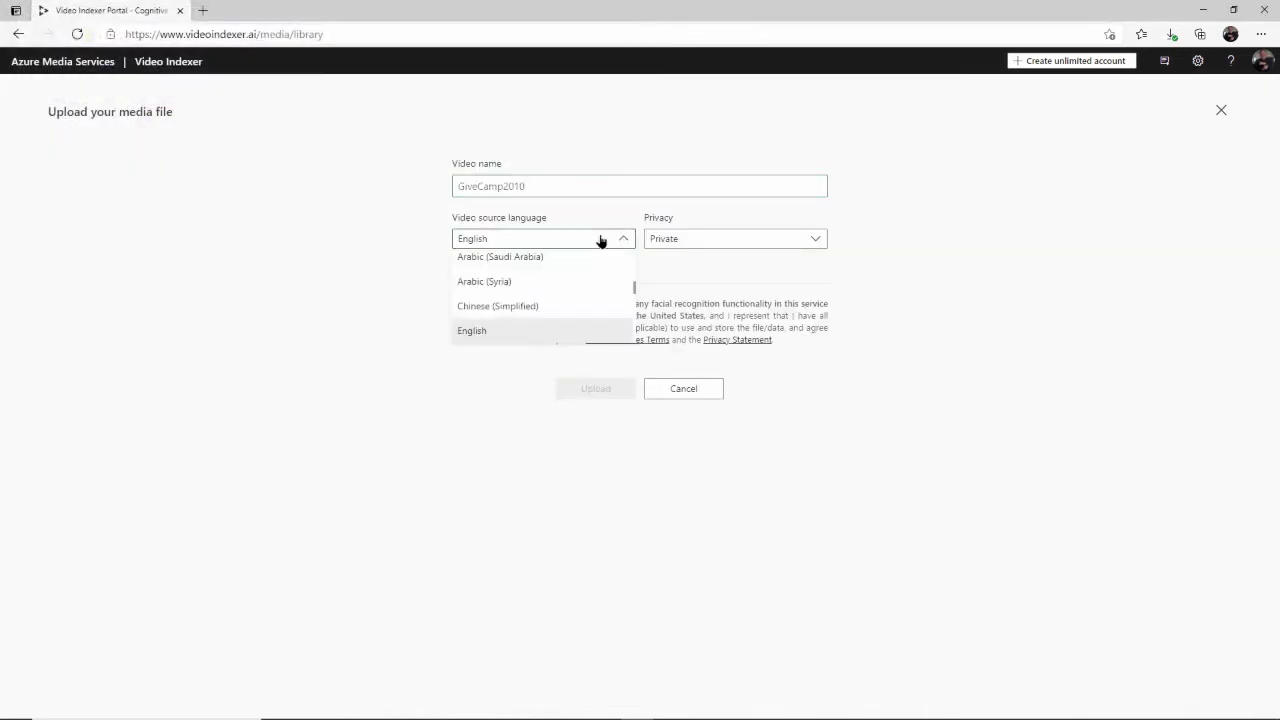
pyautogui.click(329, 236)
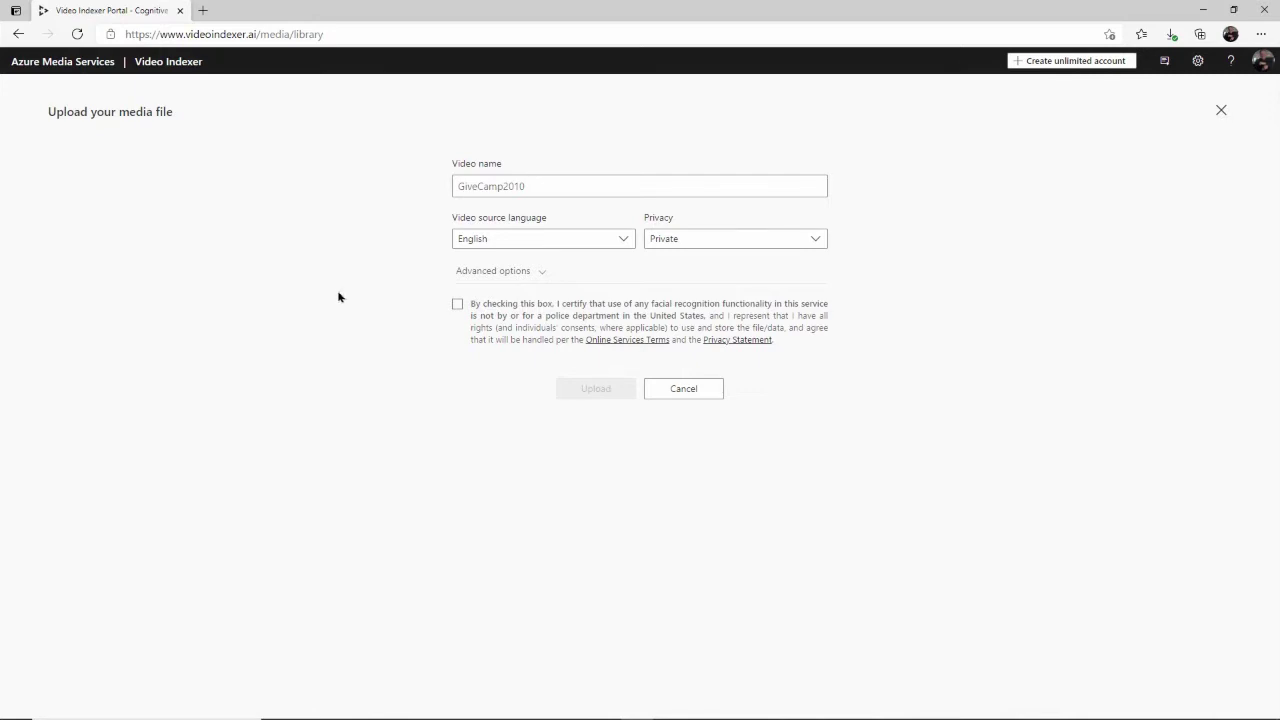
pyautogui.click(815, 241)
pyautogui.click(700, 262)
pyautogui.click(456, 305)
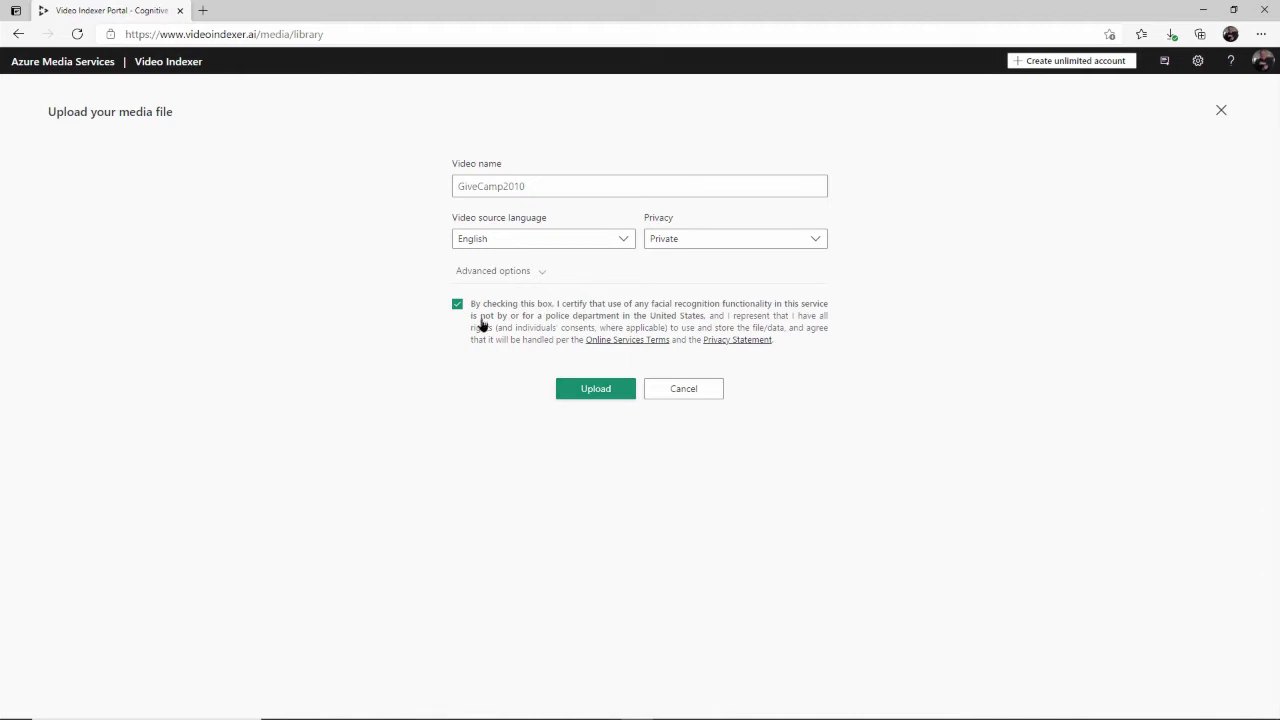
pyautogui.click(592, 394)
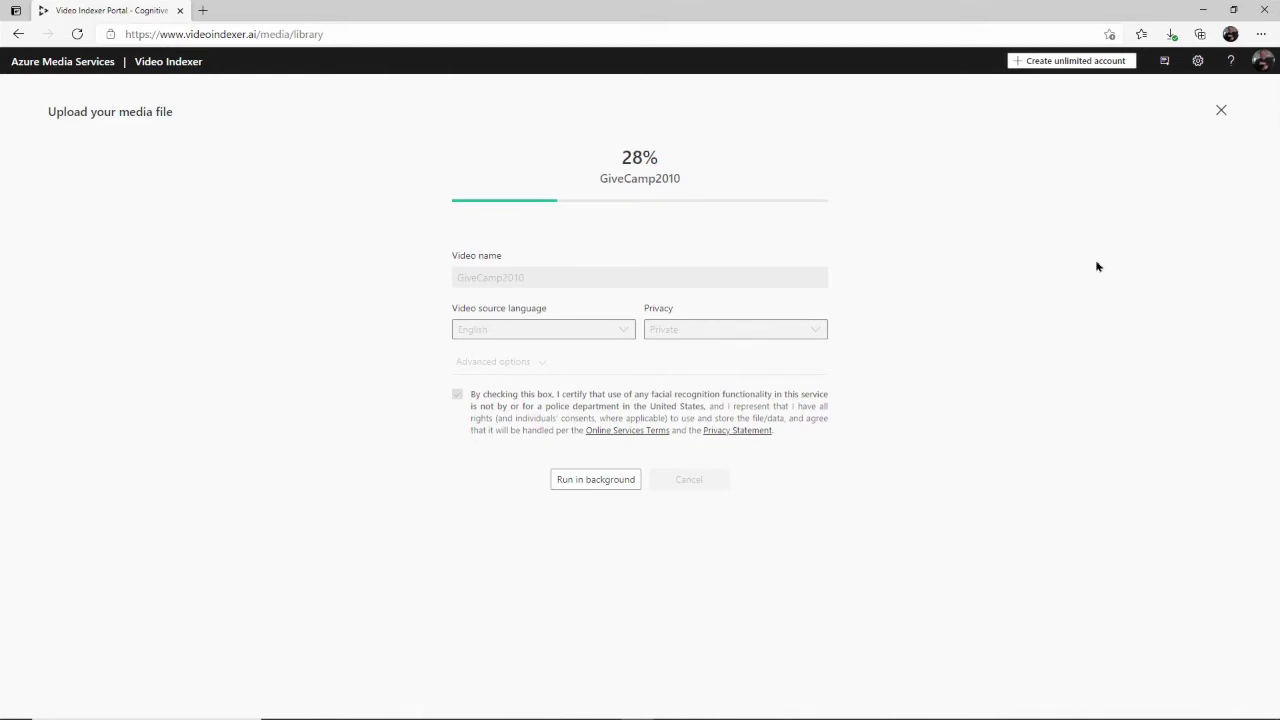
# Check the size and video length of GiveCamp2010.mp4 in its file properties in File Explorer, and return to the browser
pyautogui.hotkey('alt', 'Tab')
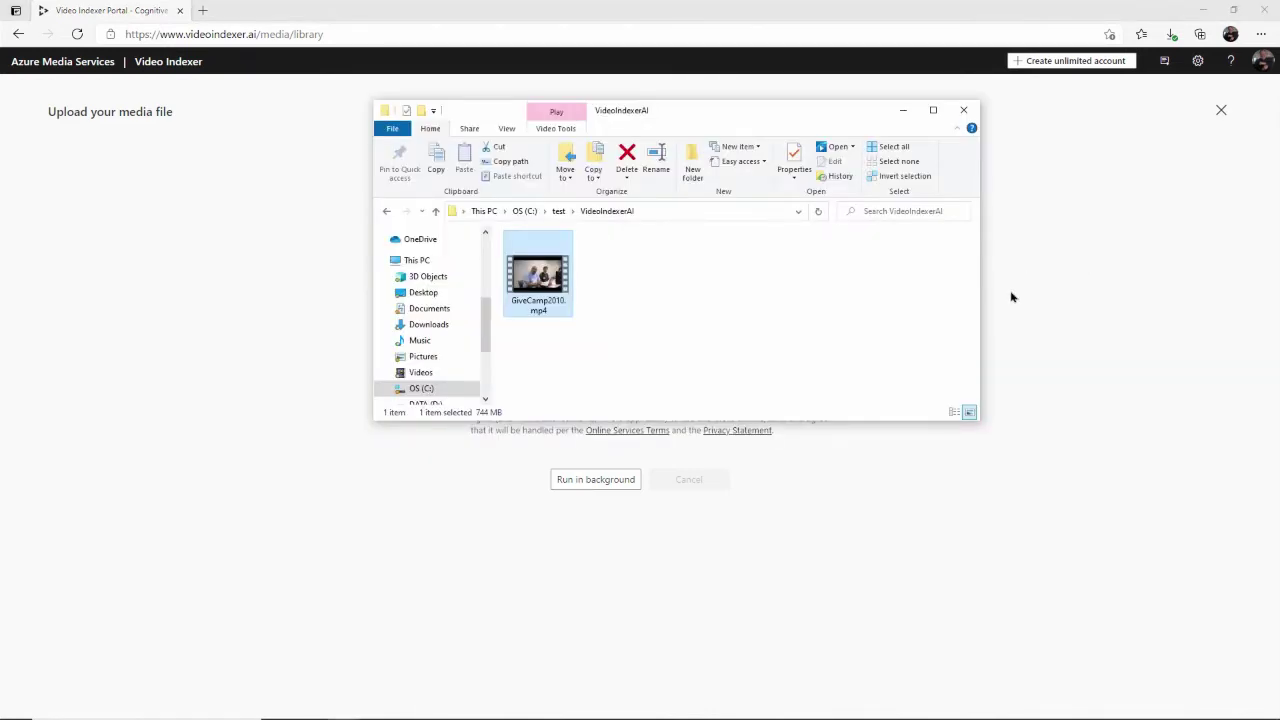
pyautogui.hotkey('alt', 'Return')
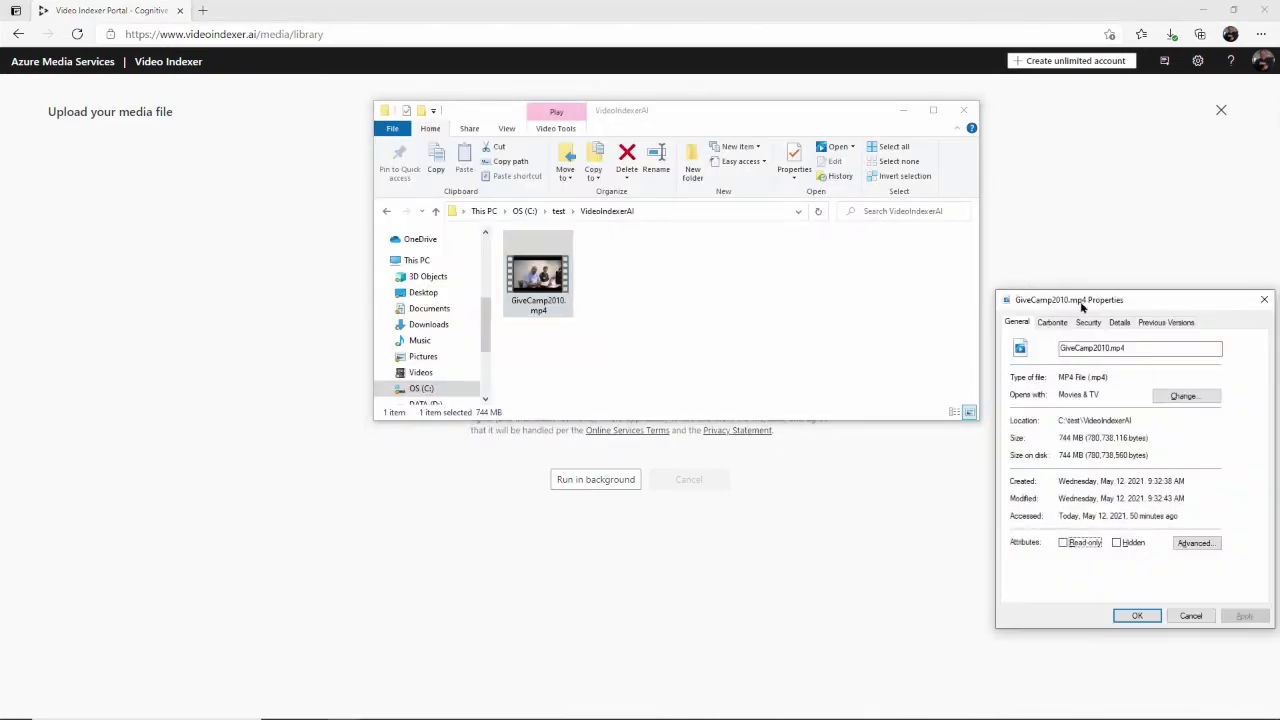
pyautogui.moveTo(1092, 298); pyautogui.dragTo(568, 207)
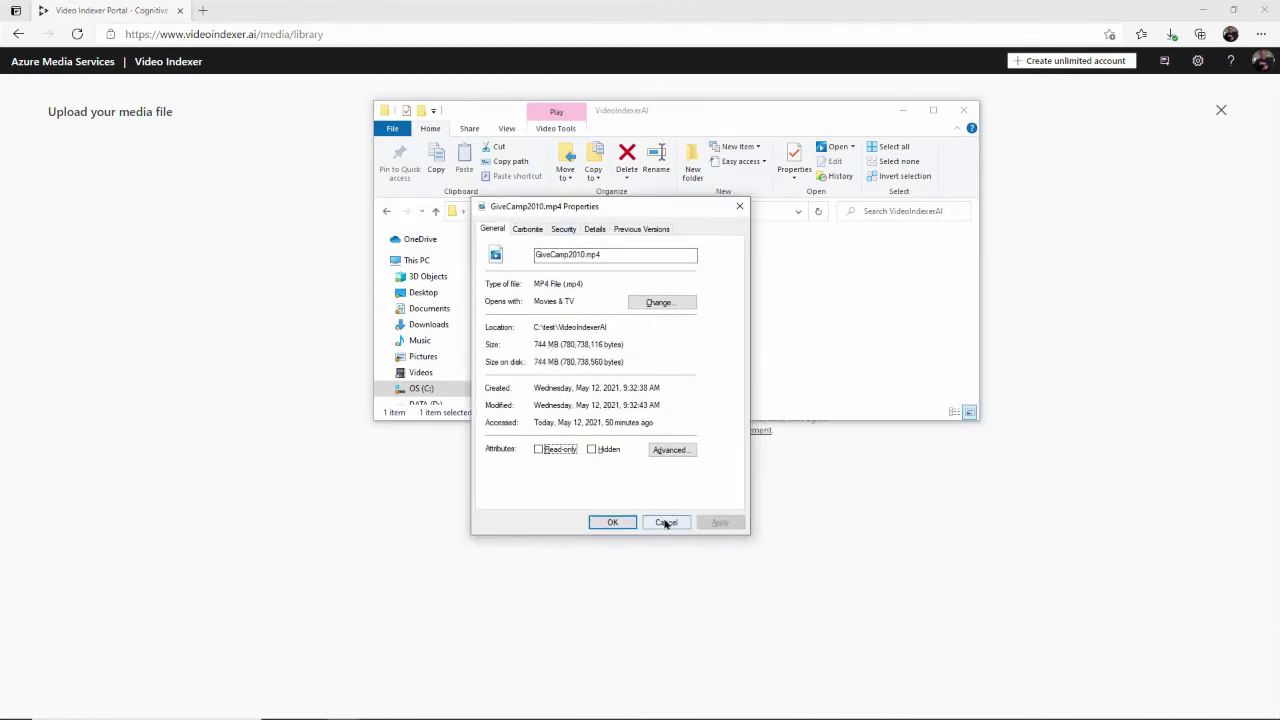
pyautogui.click(594, 229)
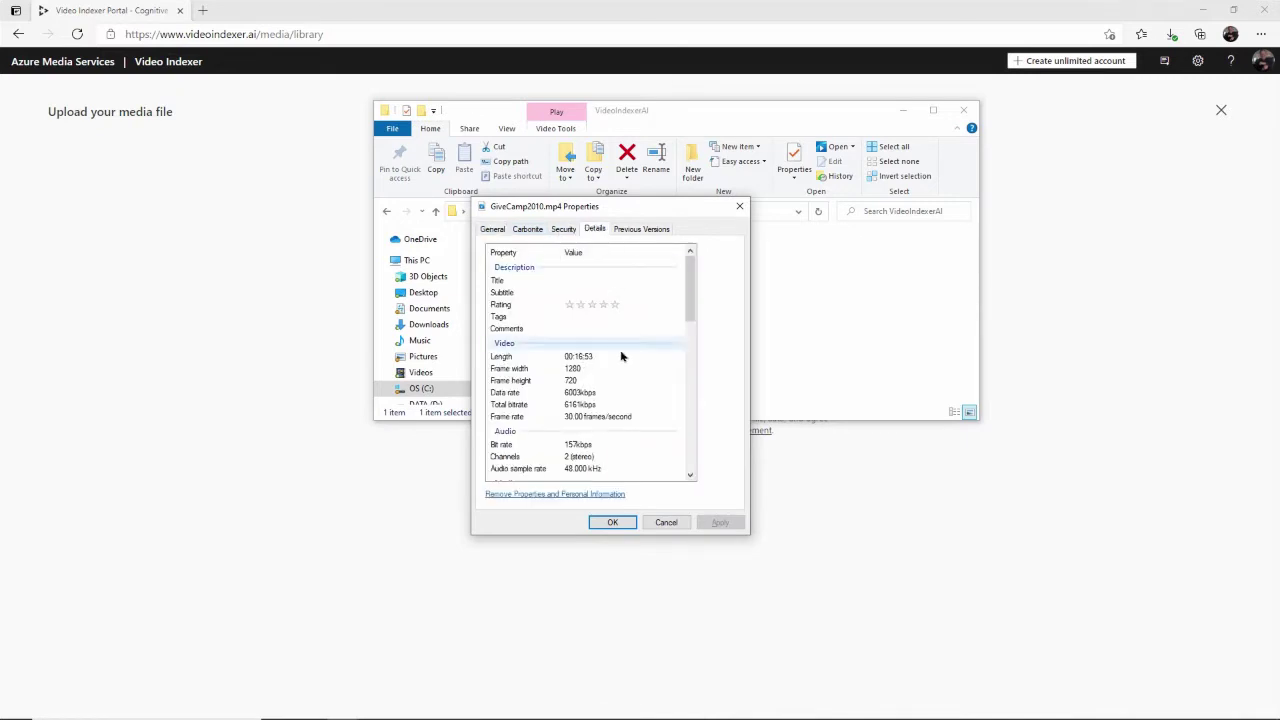
pyautogui.click(674, 522)
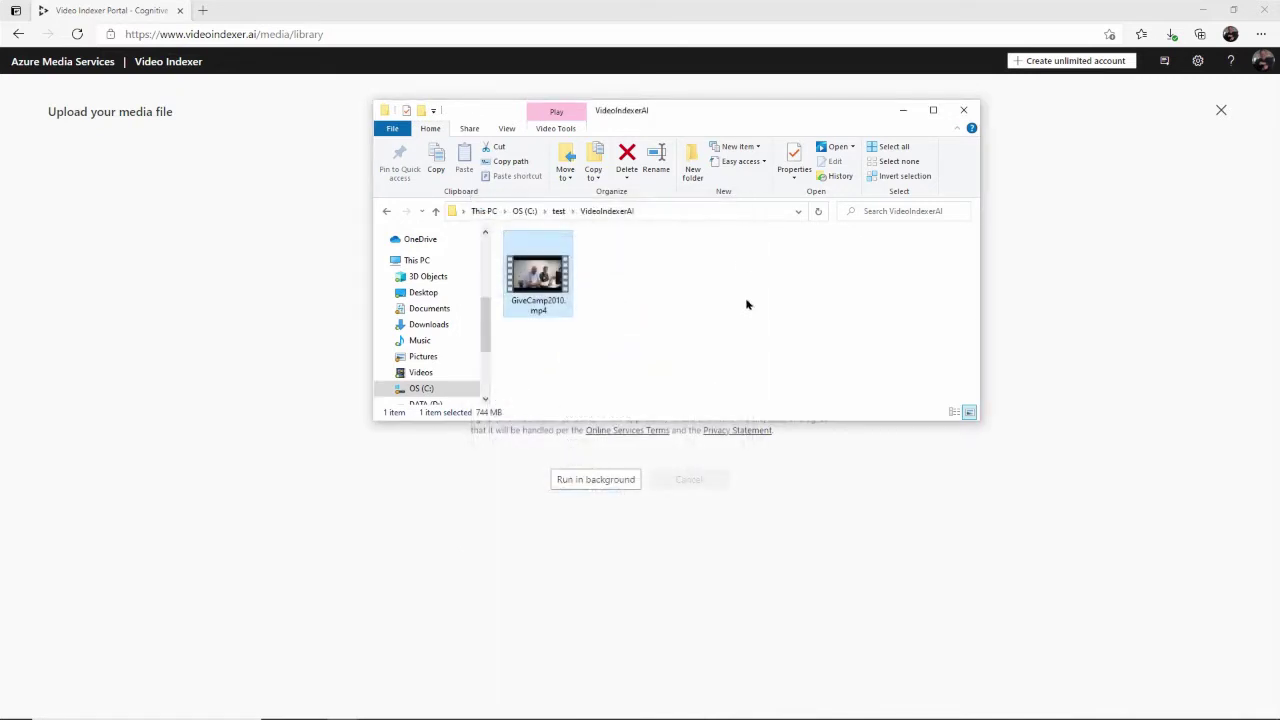
pyautogui.hotkey('alt', 'Tab')
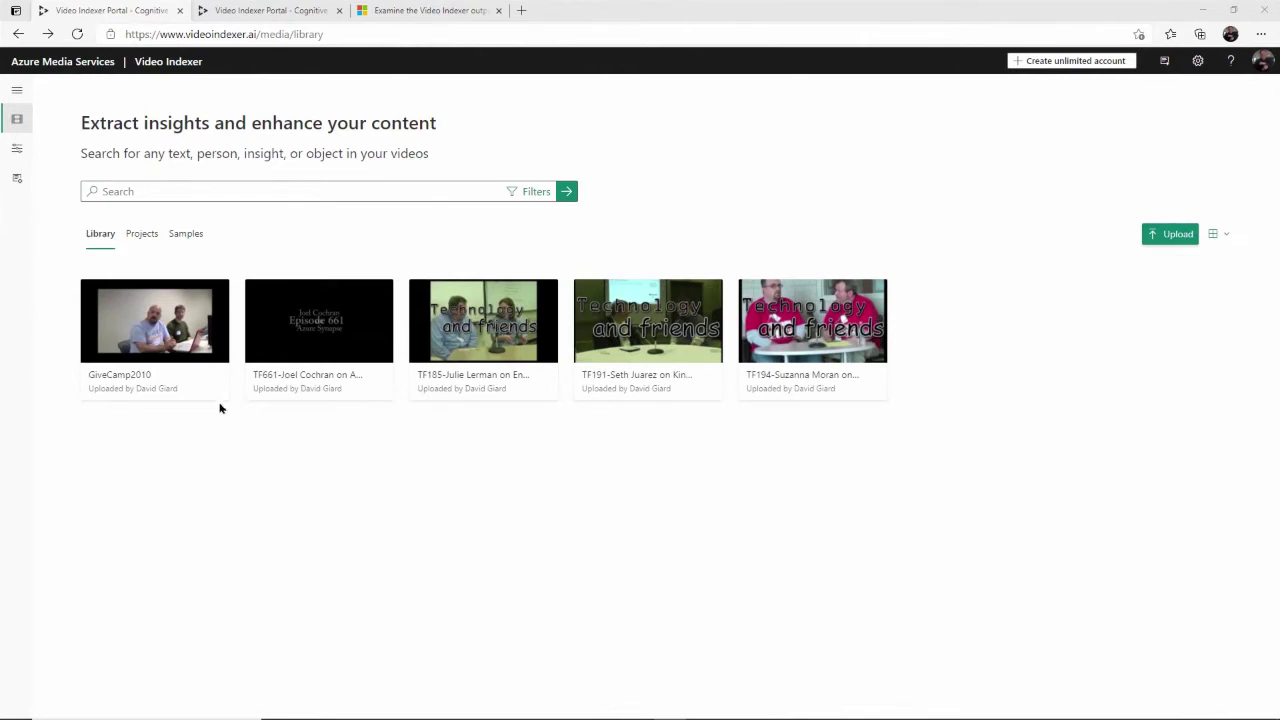
# Open the indexed GiveCamp2010 video from the library, pause its playback, and view several people detected in the insights
pyautogui.click(143, 381)
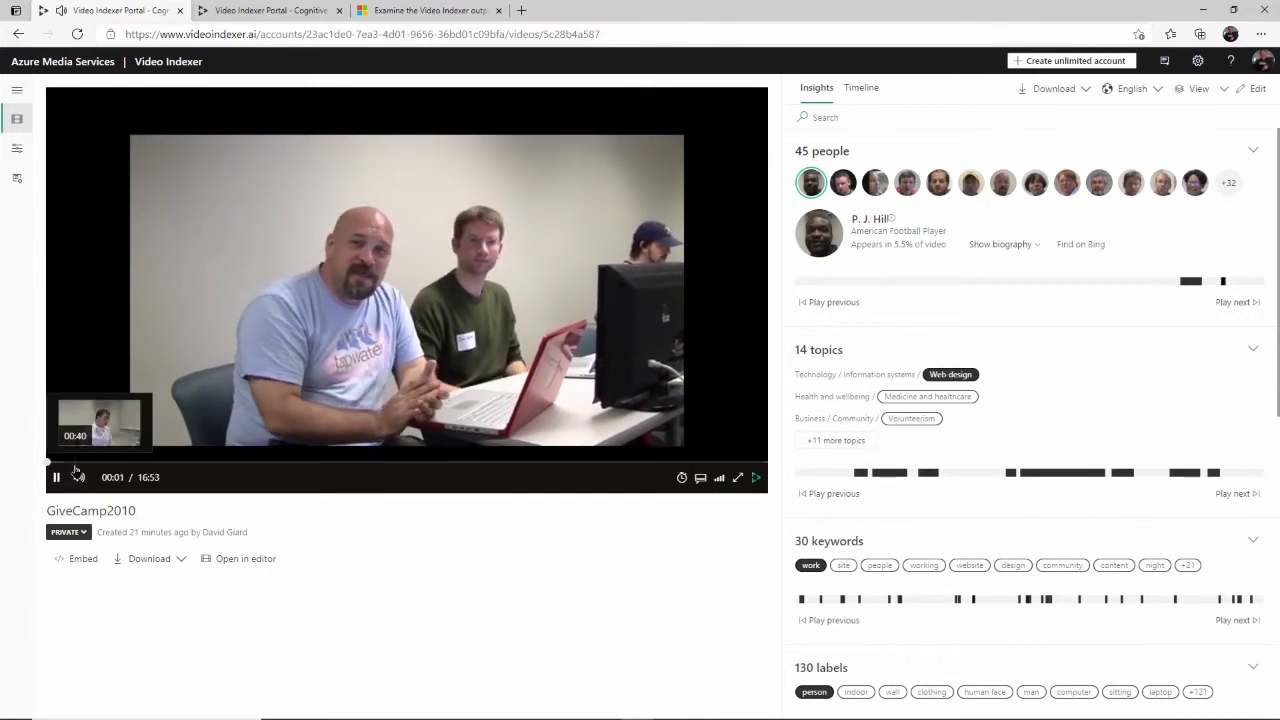
pyautogui.click(57, 478)
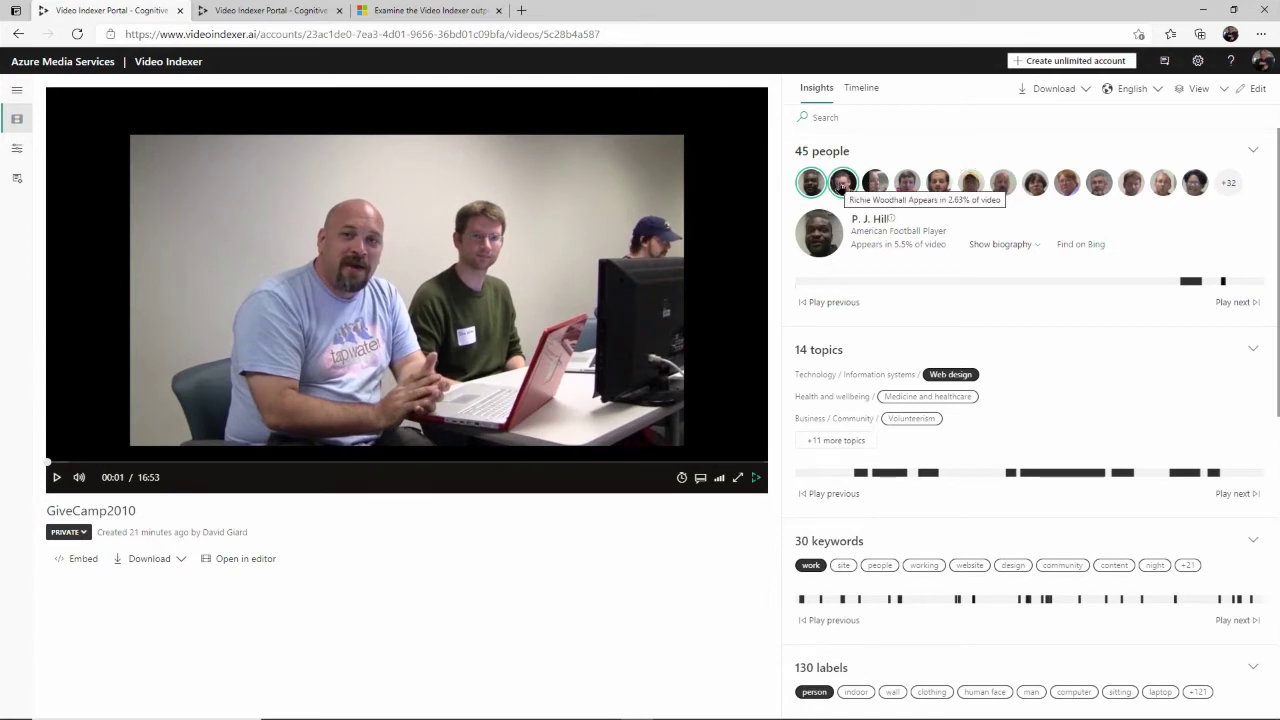
pyautogui.click(876, 185)
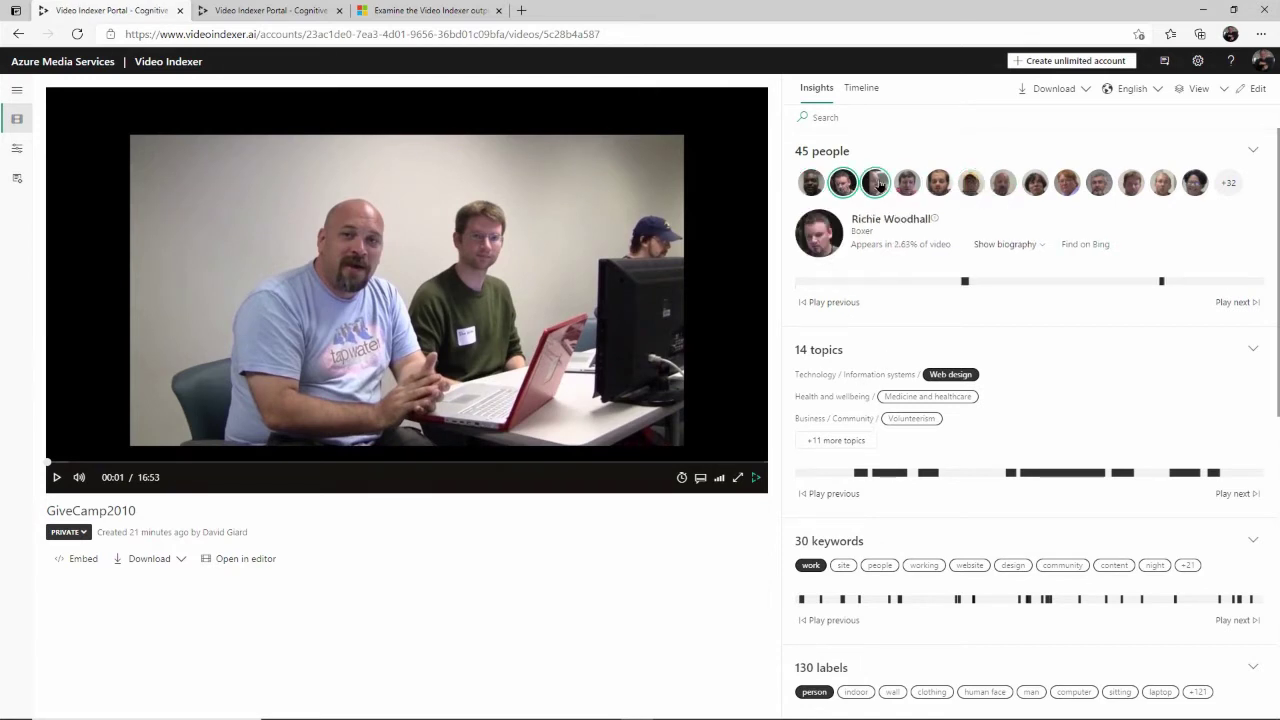
pyautogui.click(938, 185)
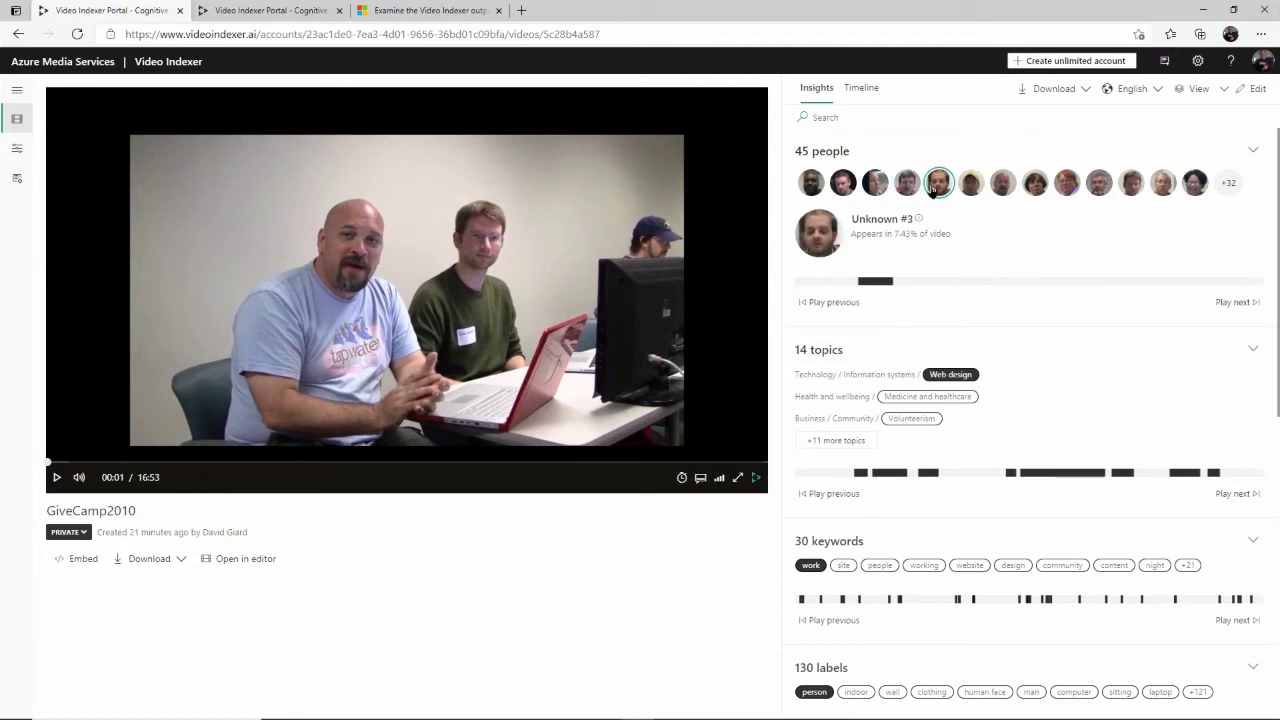
# Play successive appearances of the detected person Unknown #5, then mute the sound and pause the video
pyautogui.click(998, 191)
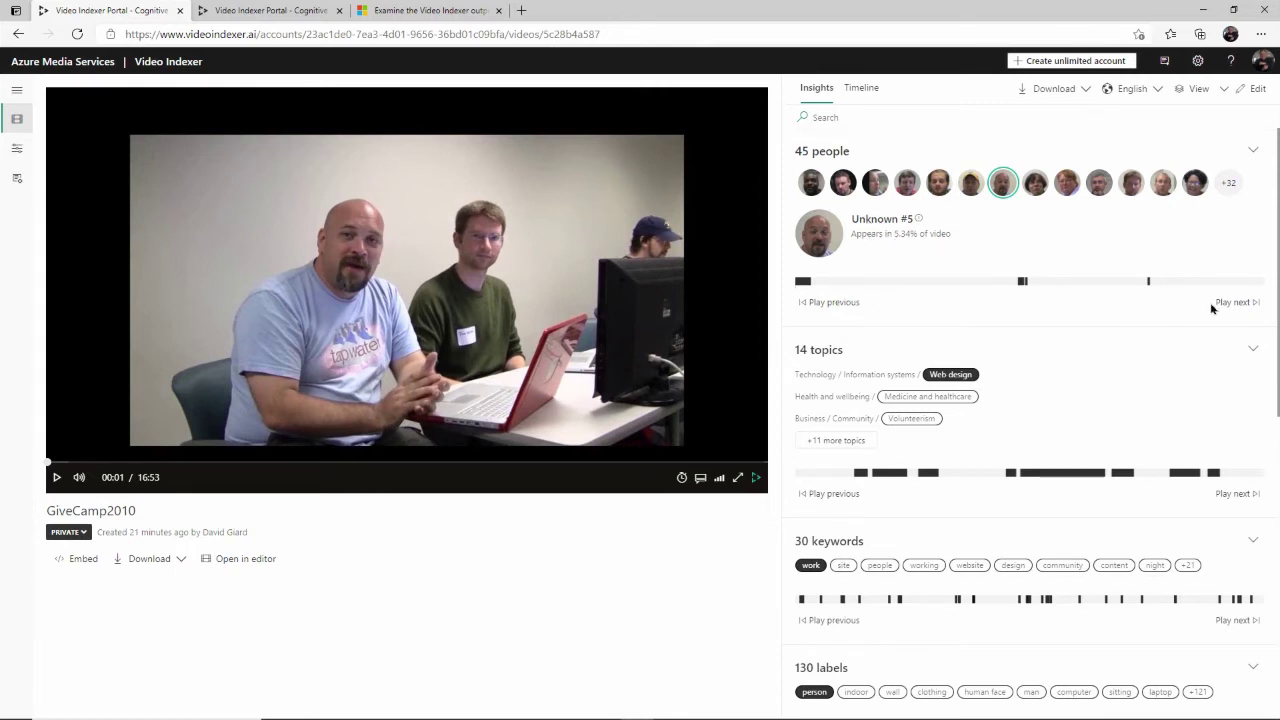
pyautogui.click(1237, 305)
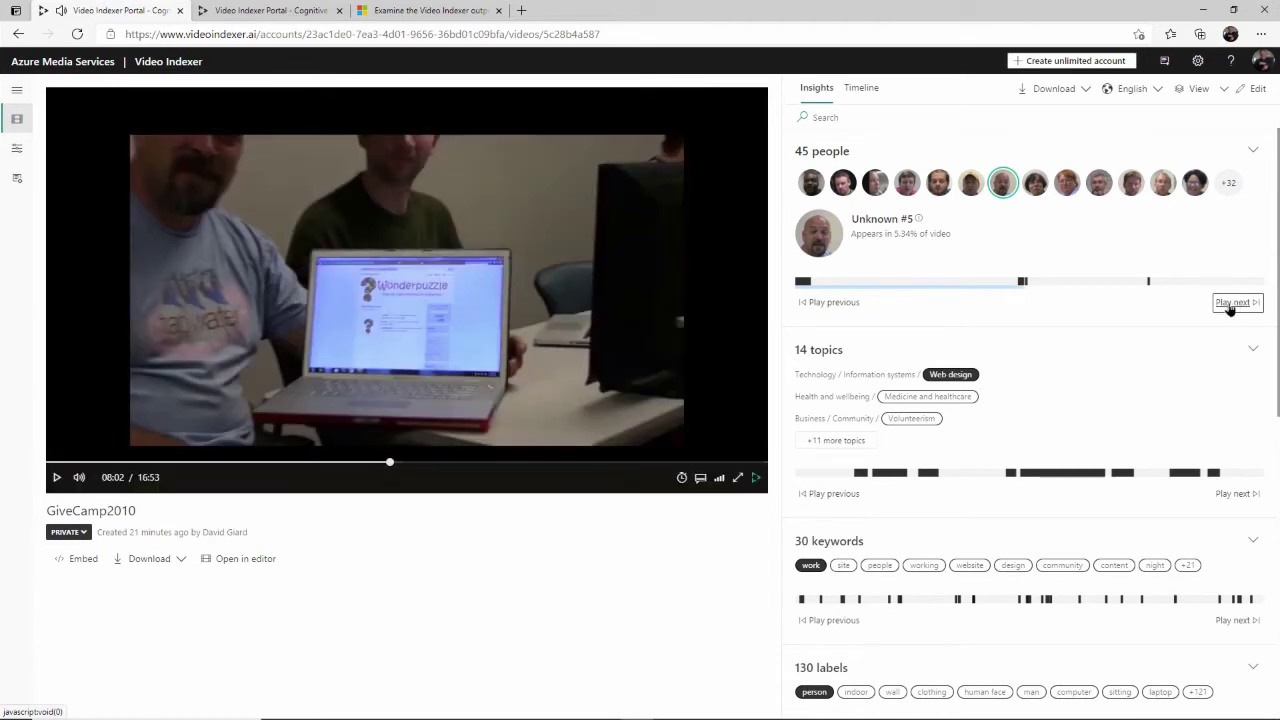
pyautogui.click(1230, 304)
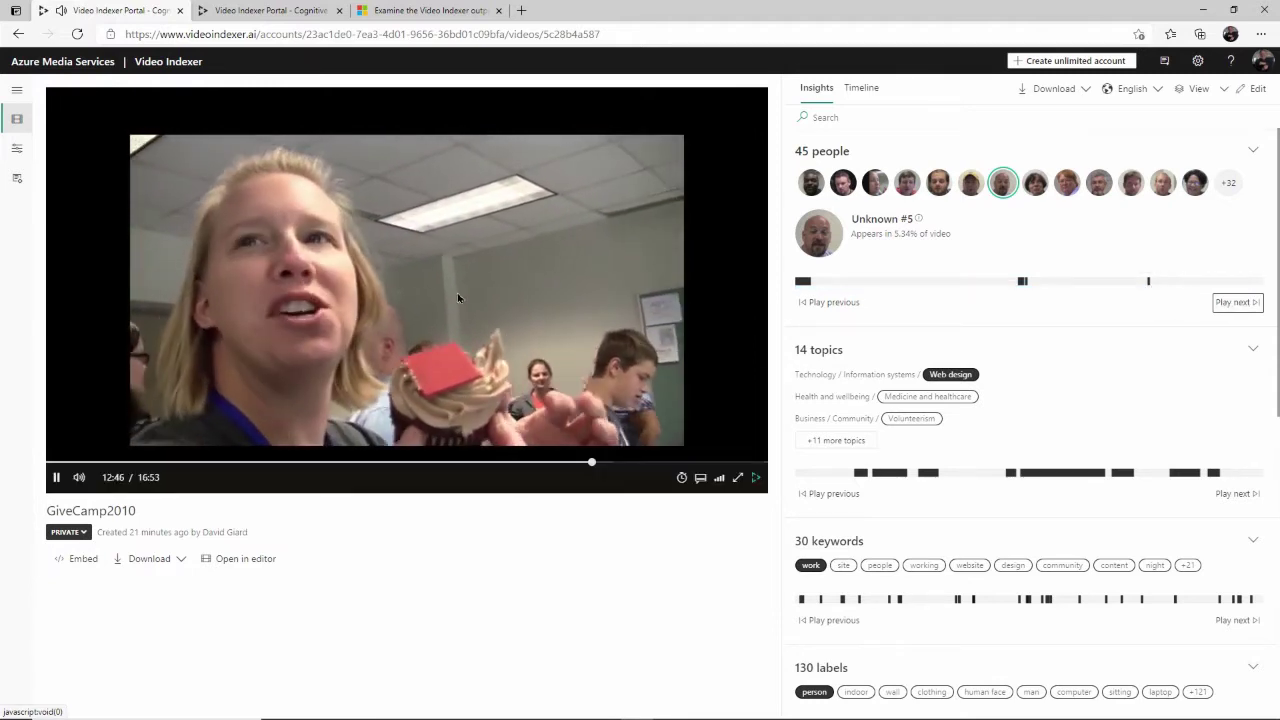
pyautogui.click(79, 477)
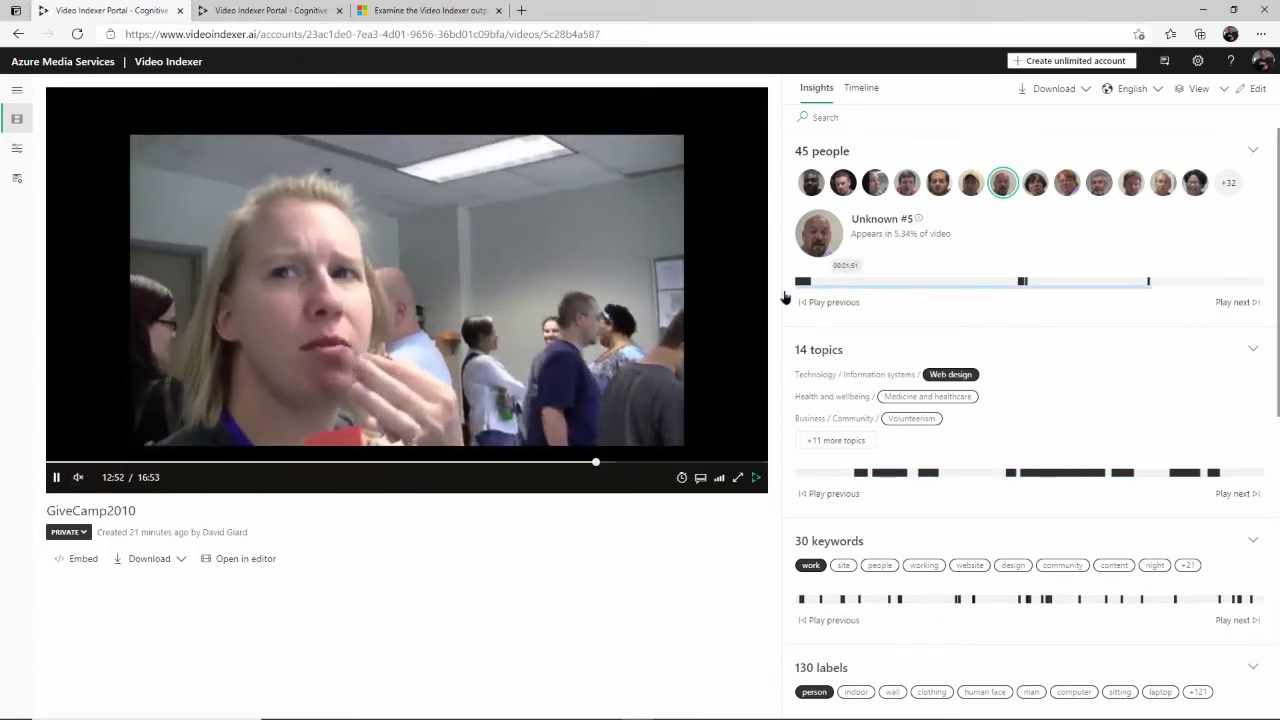
pyautogui.click(680, 324)
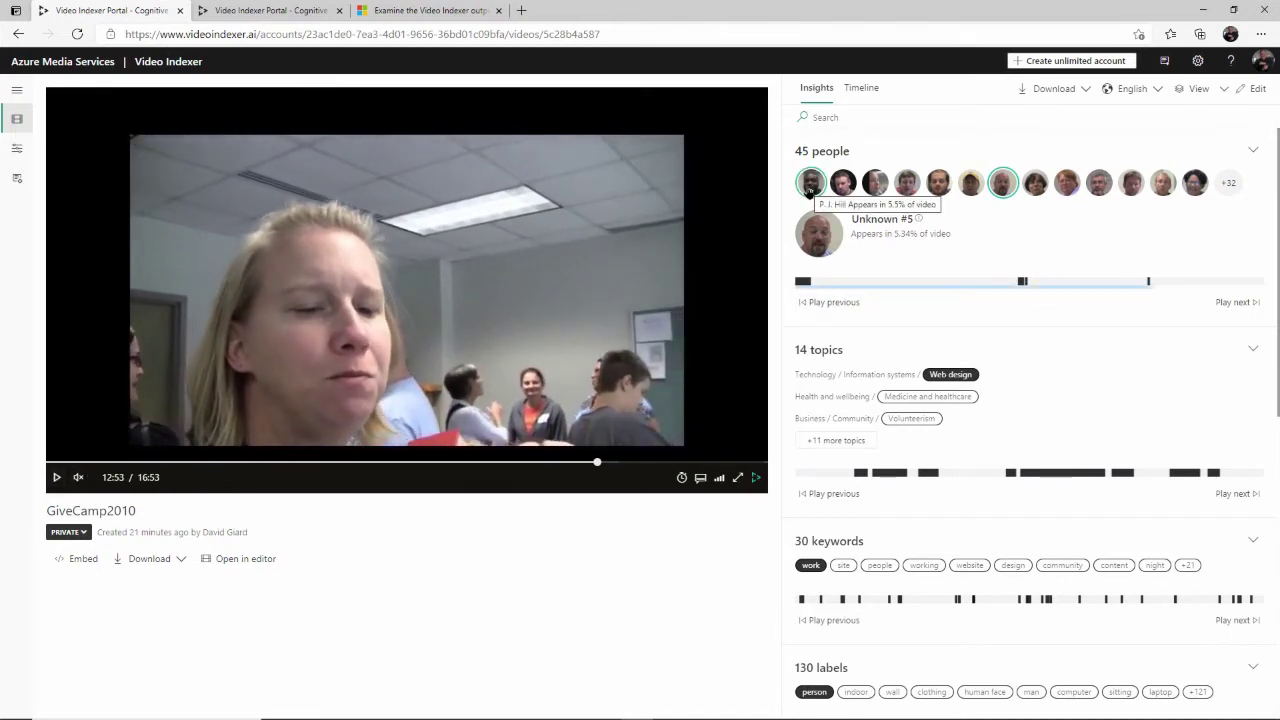
# Check the identification certainty of the first detected person and examine the details and appearances of the people up to the eighth
pyautogui.click(810, 188)
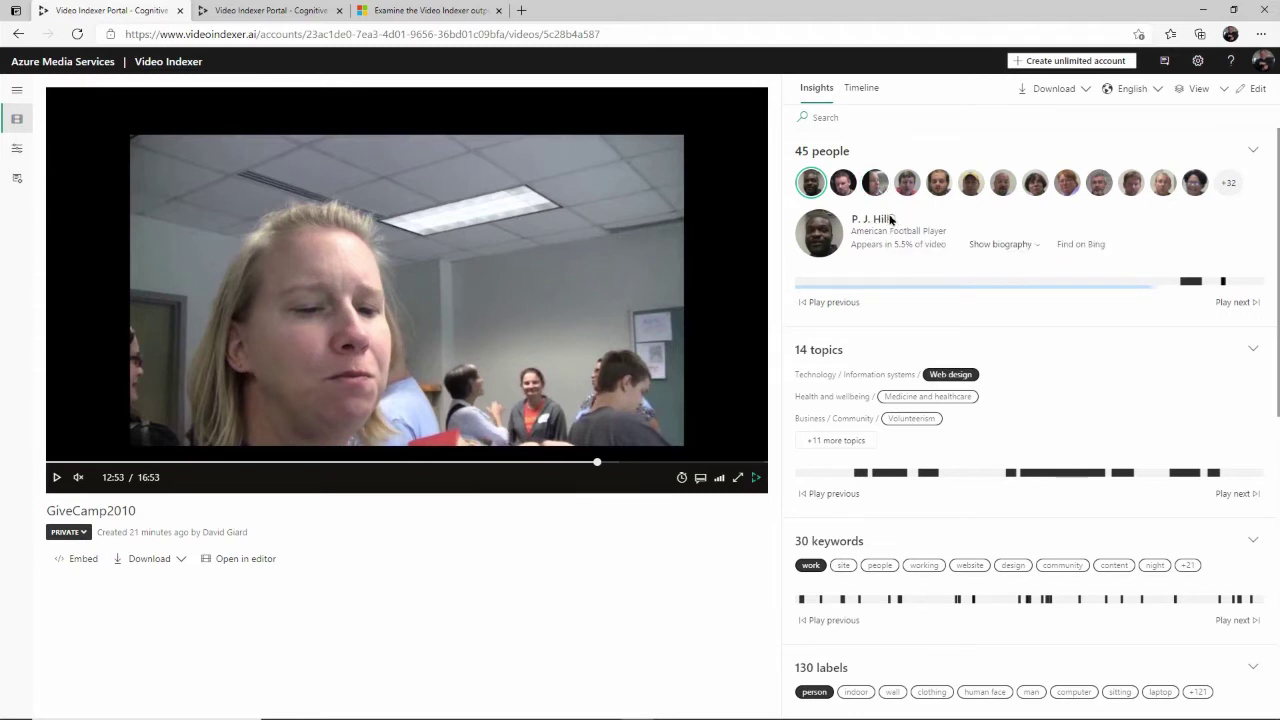
pyautogui.moveTo(890, 219)
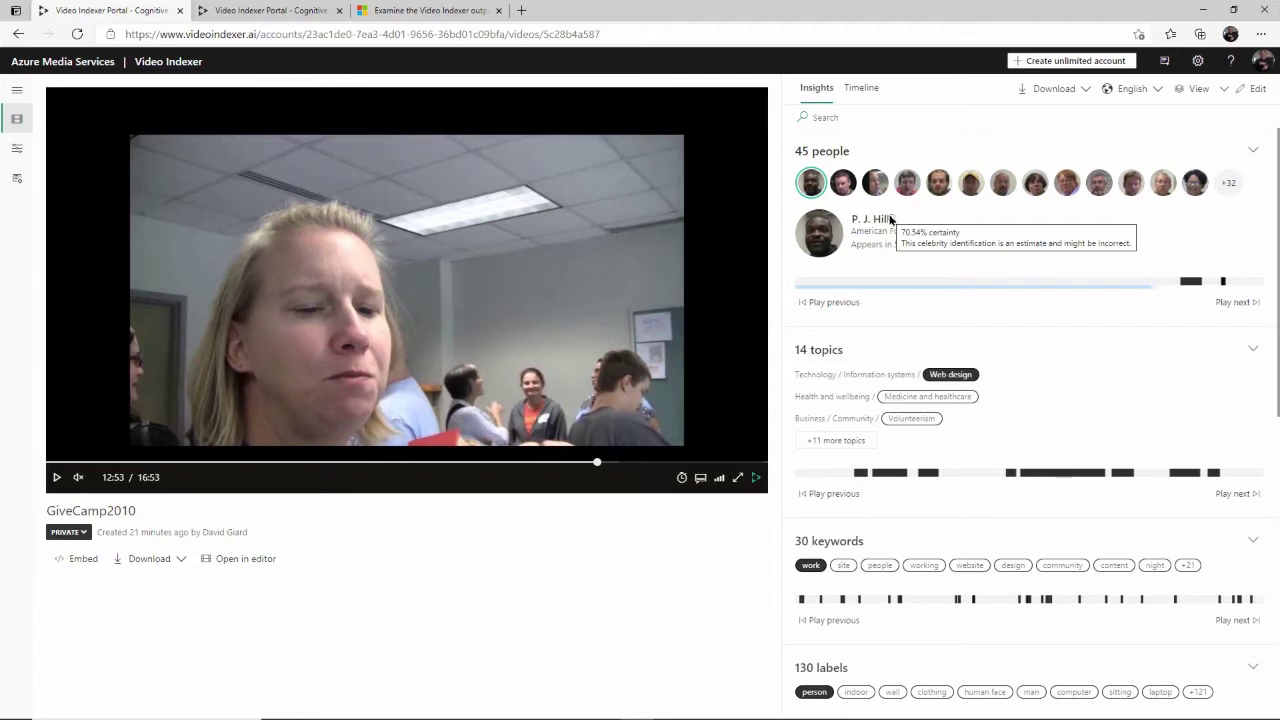
pyautogui.click(843, 186)
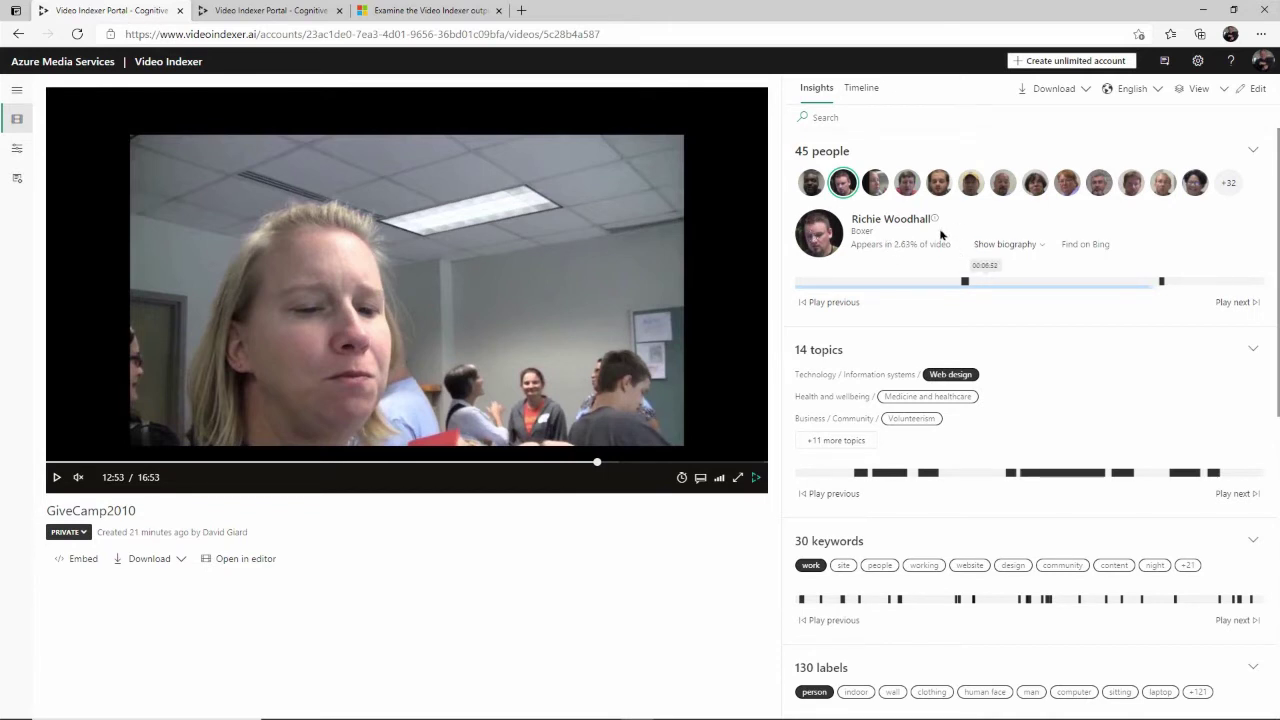
pyautogui.click(877, 190)
pyautogui.click(907, 184)
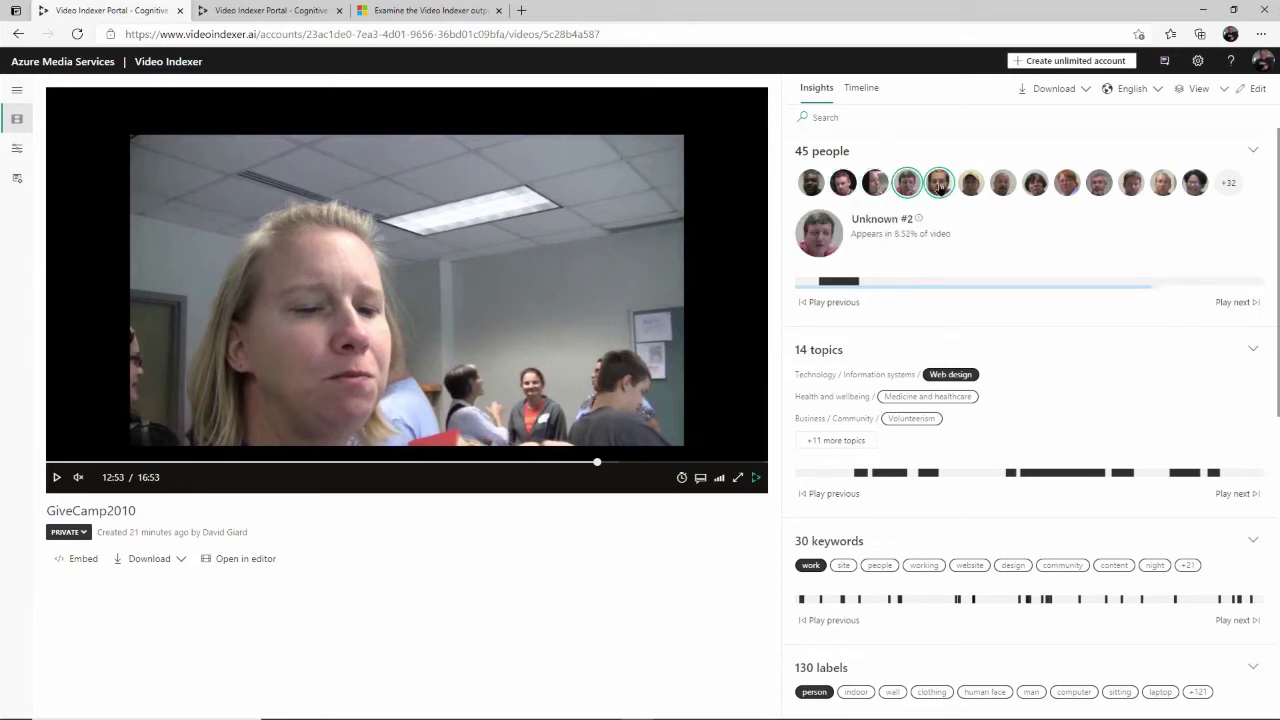
pyautogui.click(939, 185)
pyautogui.click(971, 184)
pyautogui.click(1004, 183)
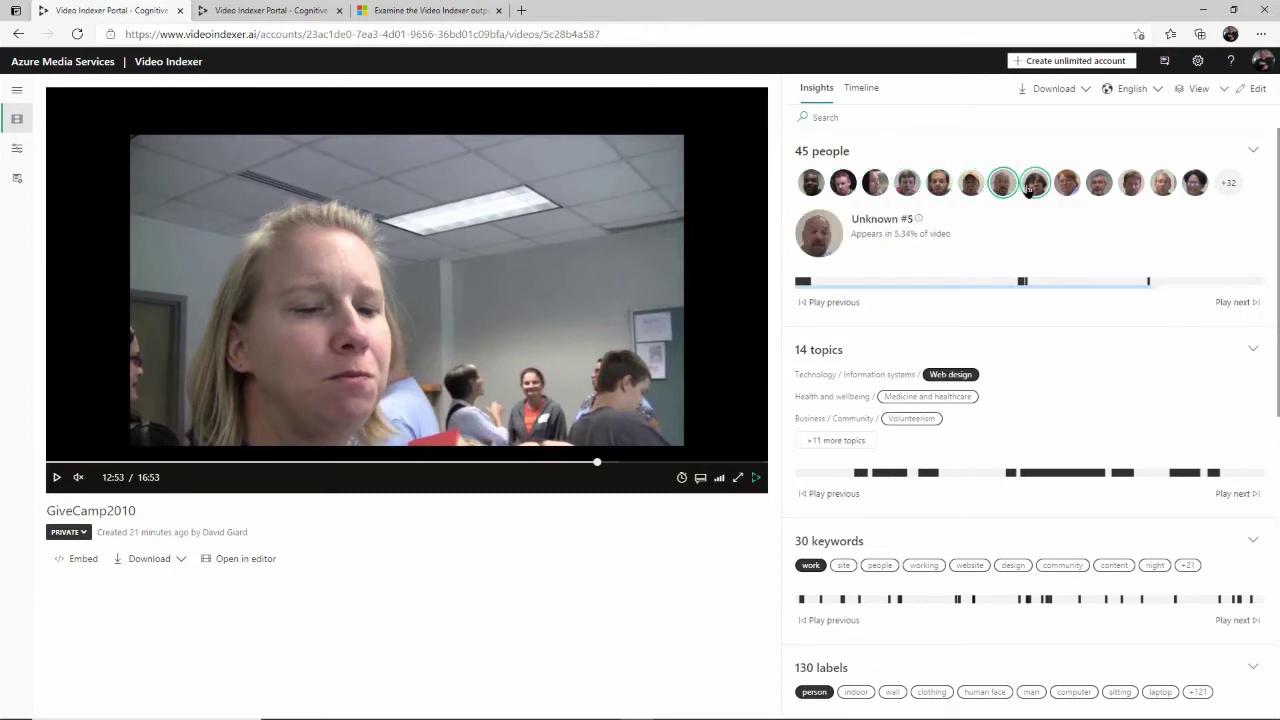
pyautogui.click(1035, 183)
# Show where the keyword "website" occurs in the video using the keyword insights
pyautogui.scroll(-3, 1000, 423)
pyautogui.scroll(1, 1000, 423)
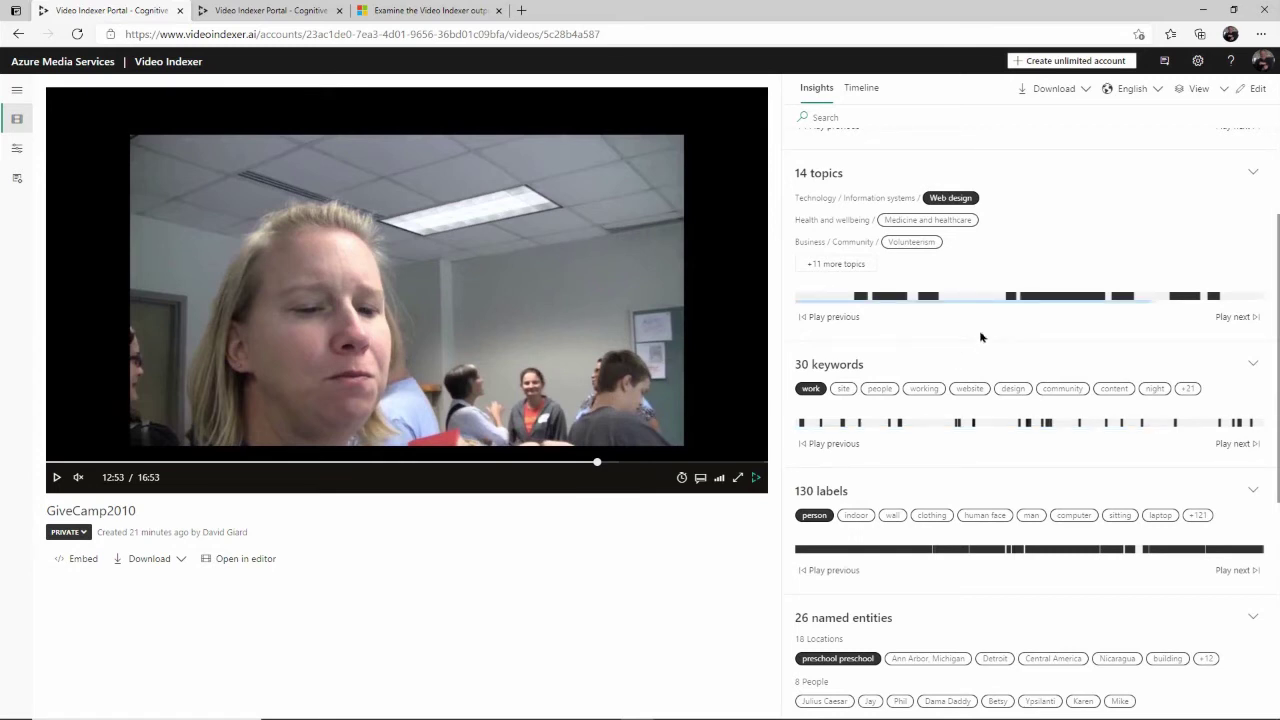
pyautogui.scroll(-1, 978, 340)
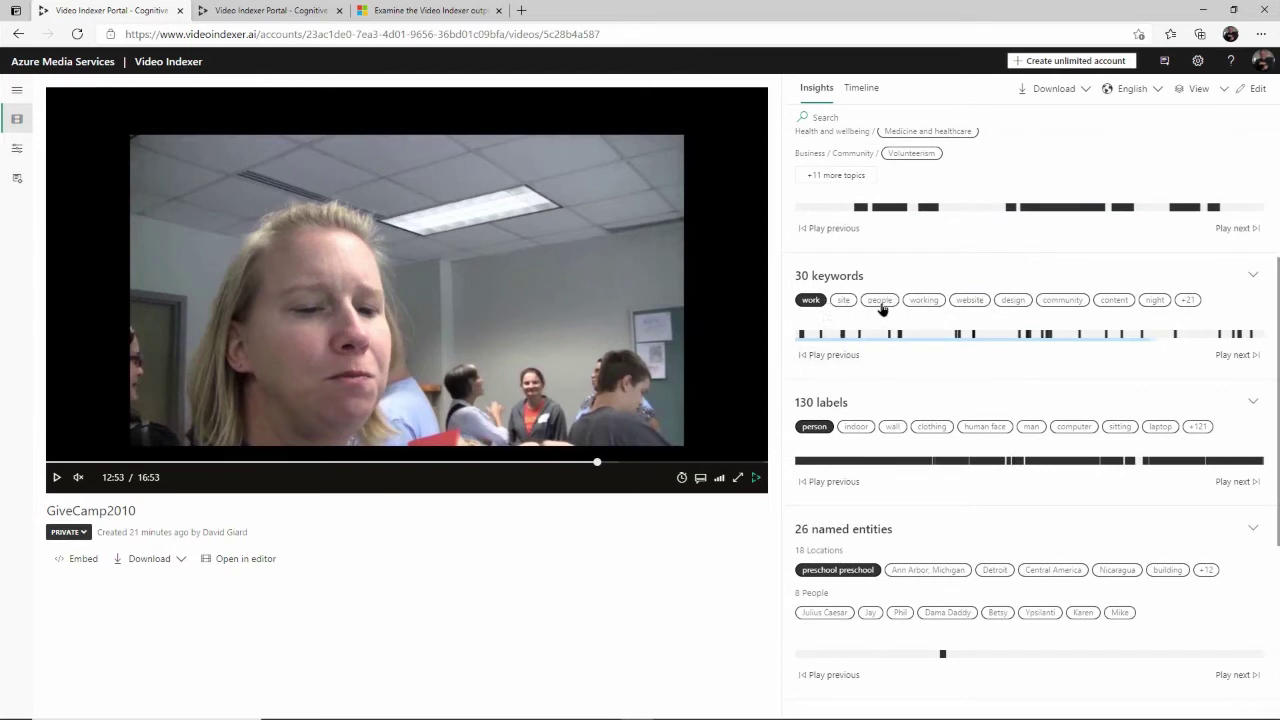
pyautogui.click(976, 302)
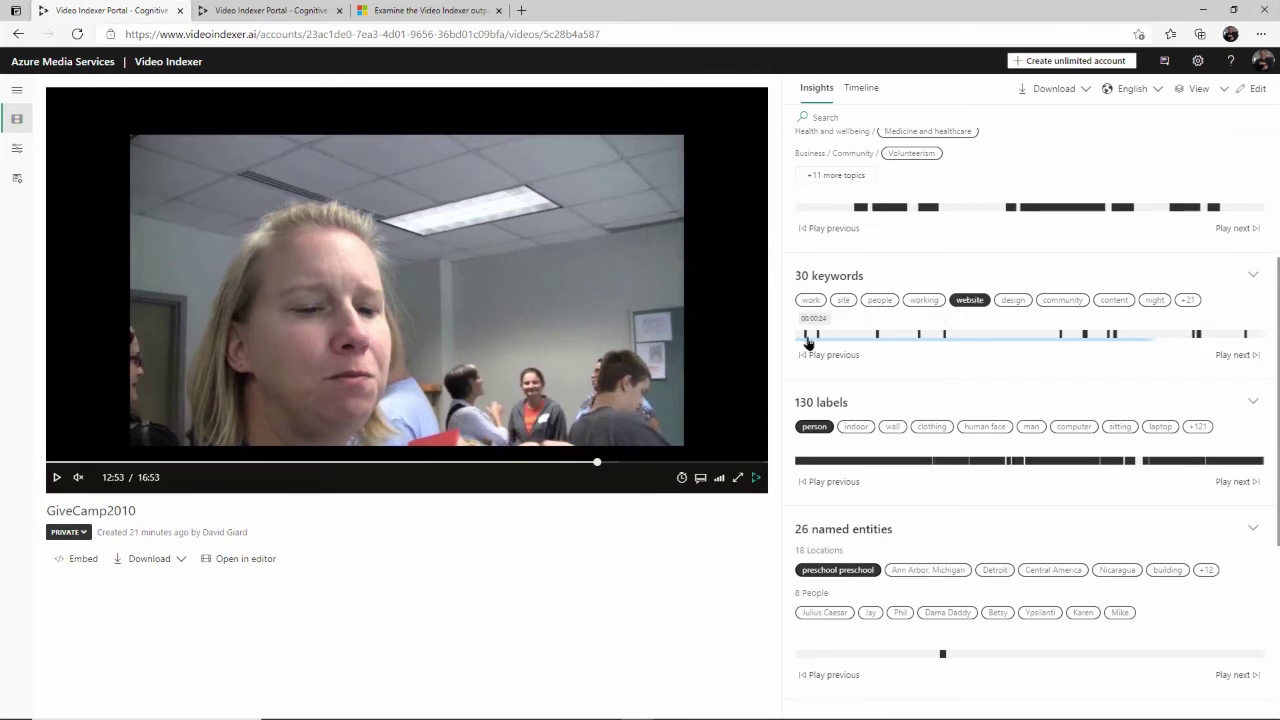
# Play the next occurrence of the keyword "website" and show where the fifth person listed under named entities is mentioned
pyautogui.click(1241, 353)
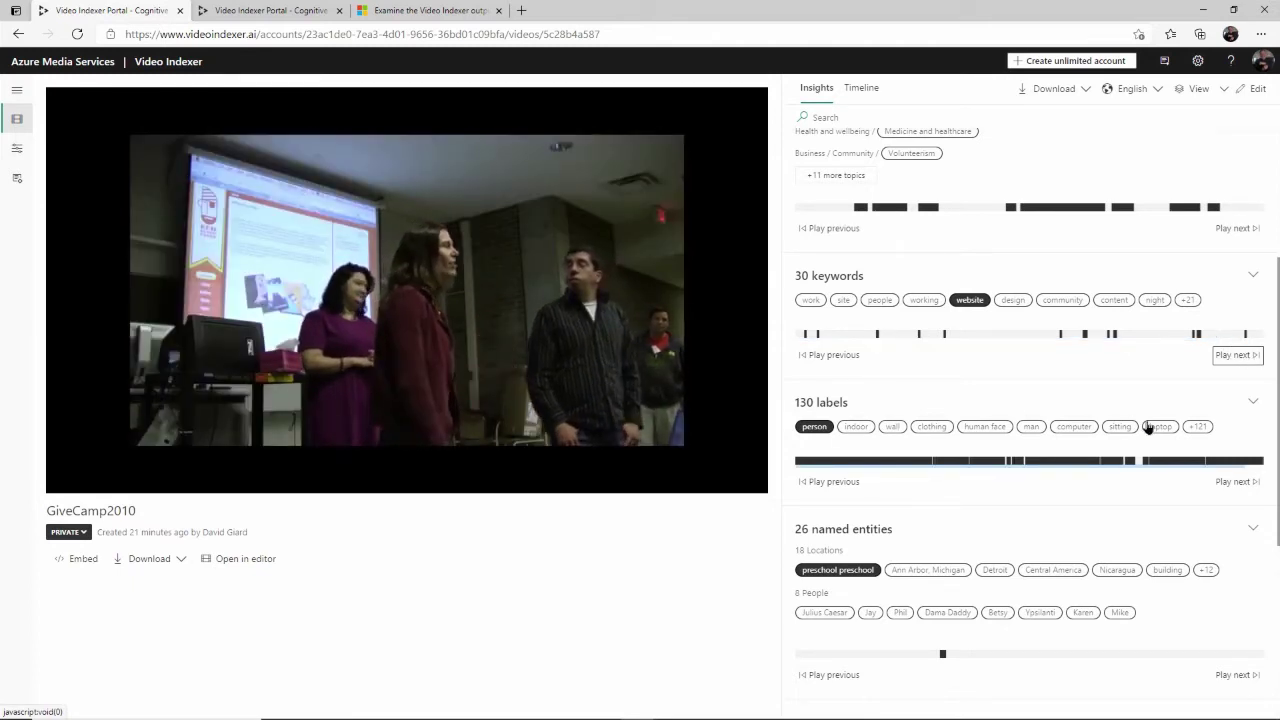
pyautogui.scroll(-3, 1148, 427)
pyautogui.scroll(-1, 1147, 415)
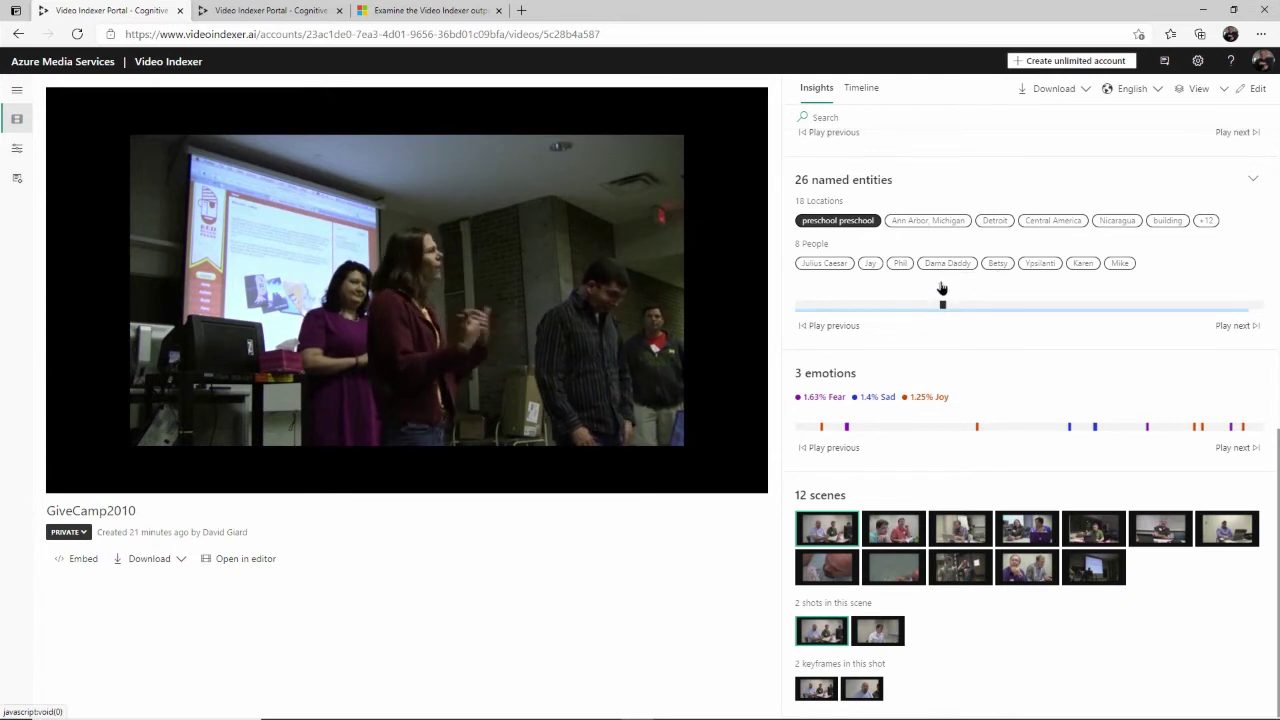
pyautogui.click(996, 264)
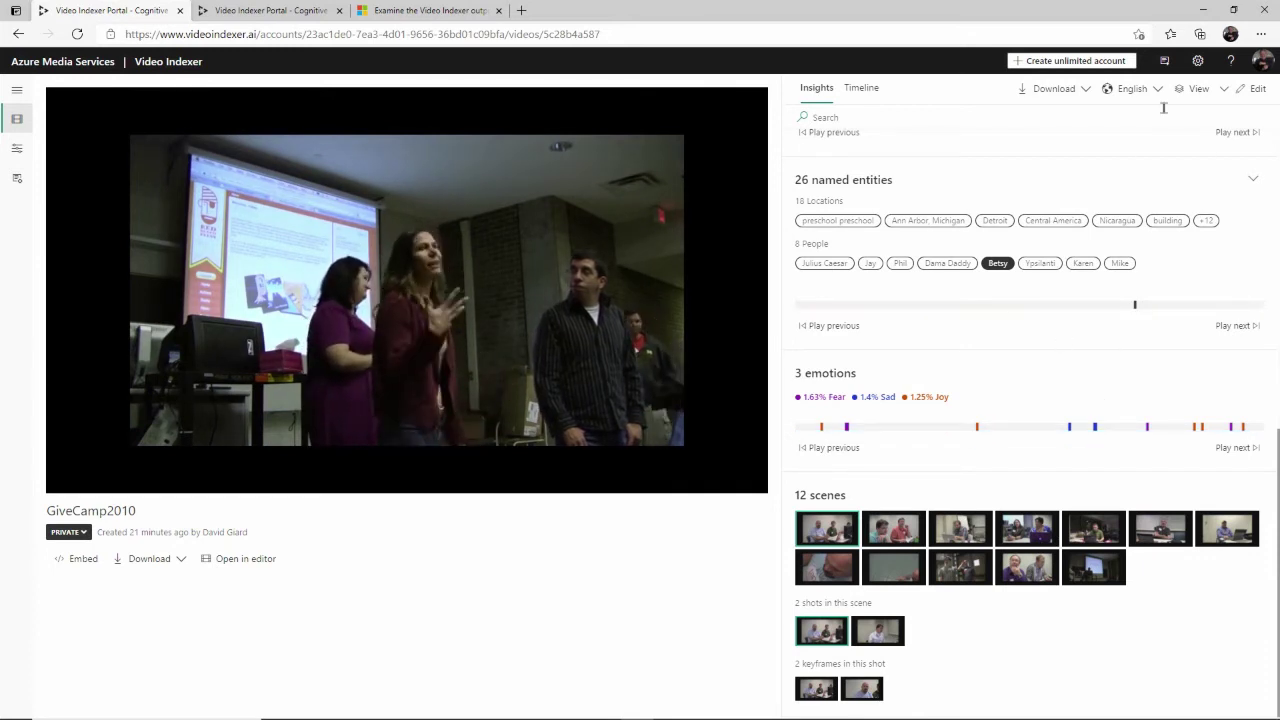
# Add Sentiments to the insights shown for the video
pyautogui.click(1221, 91)
pyautogui.click(1147, 413)
pyautogui.scroll(-1, 980, 486)
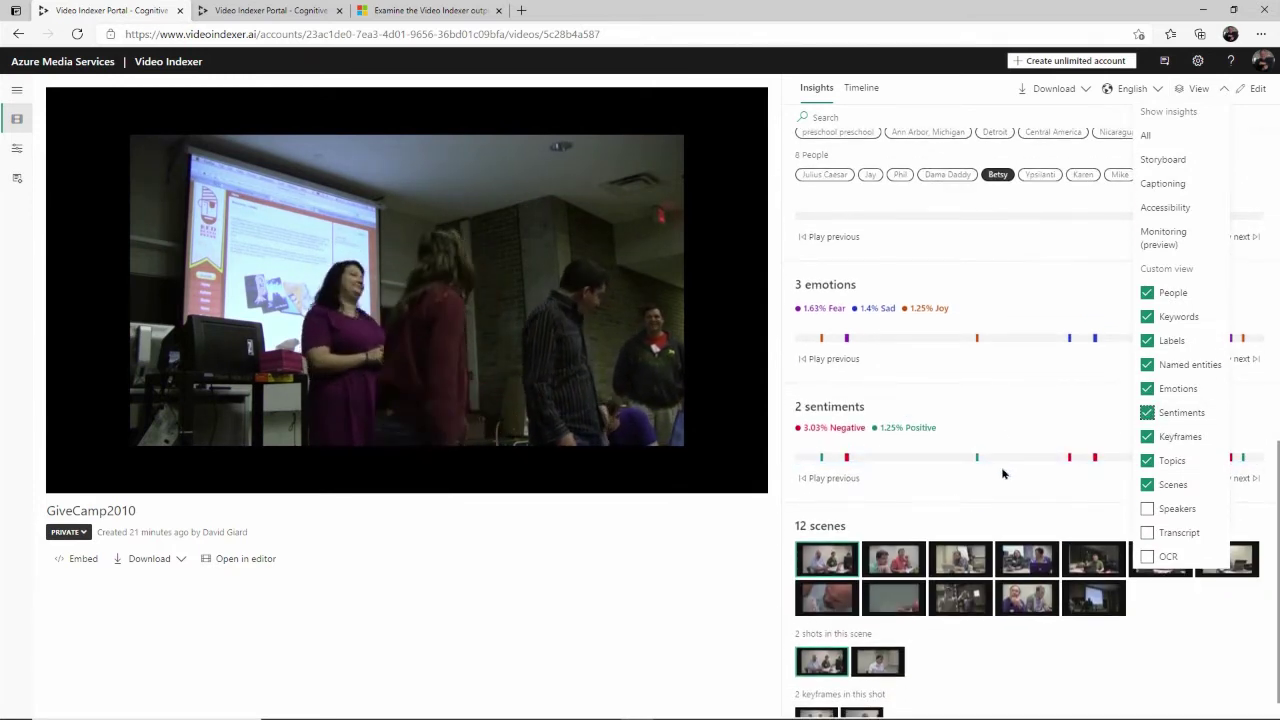
pyautogui.click(1046, 424)
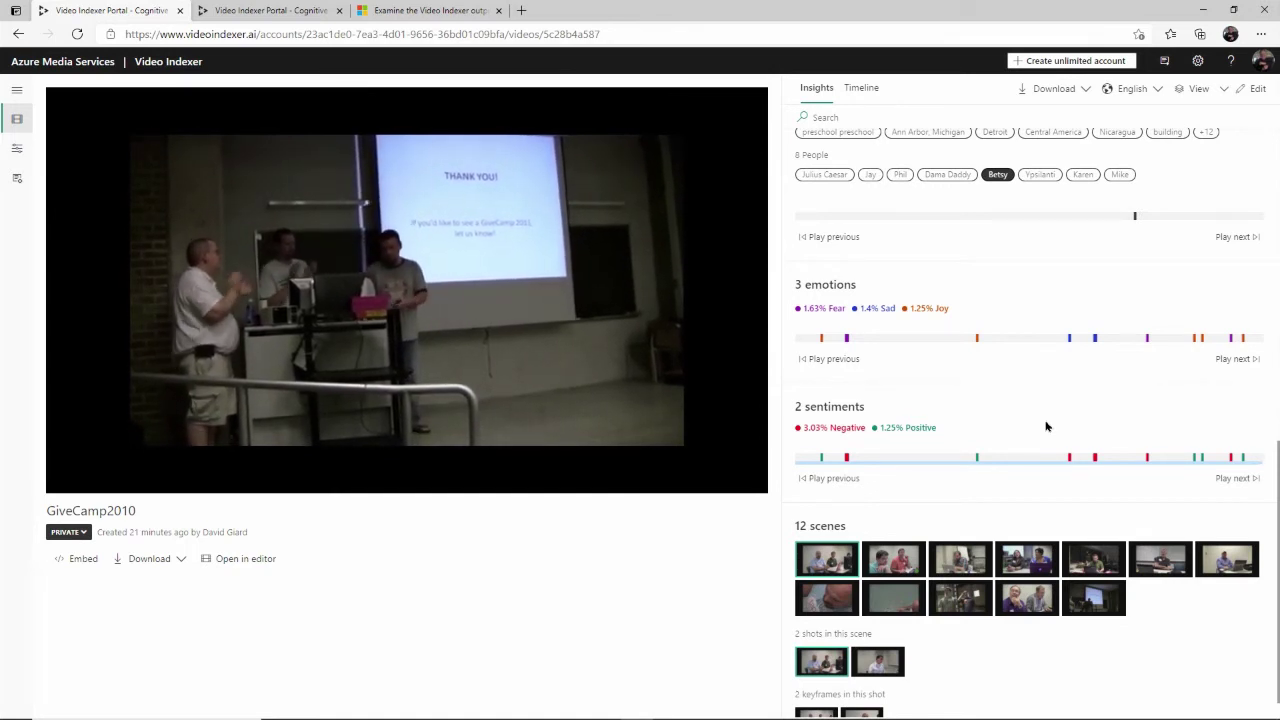
# View the first five detected scenes of the video in turn, followed by the last scene
pyautogui.scroll(-1, 1083, 403)
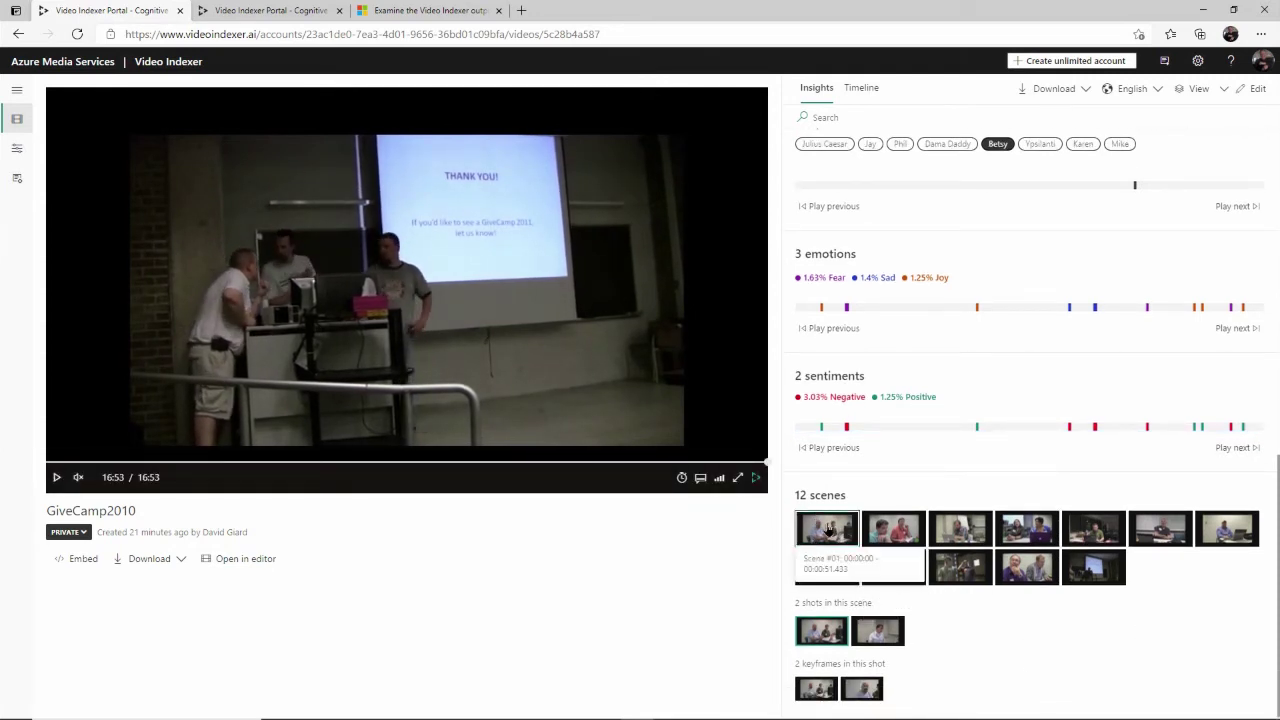
pyautogui.click(828, 530)
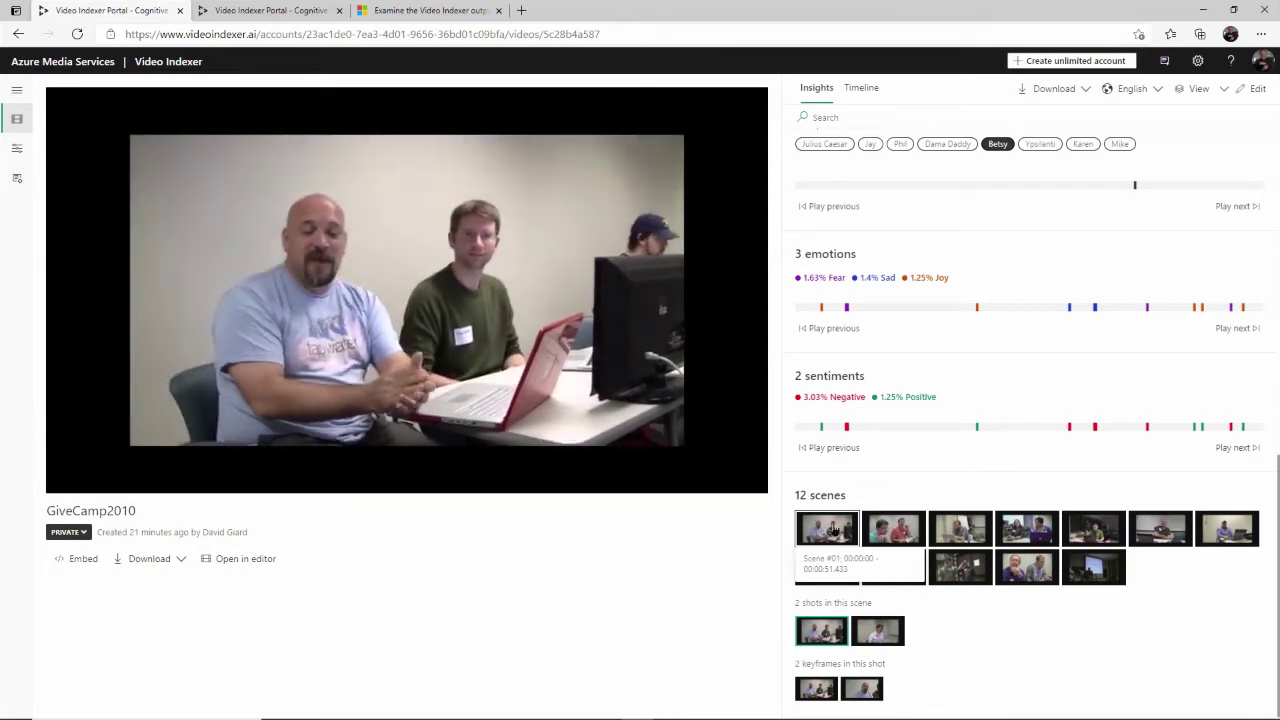
pyautogui.click(896, 534)
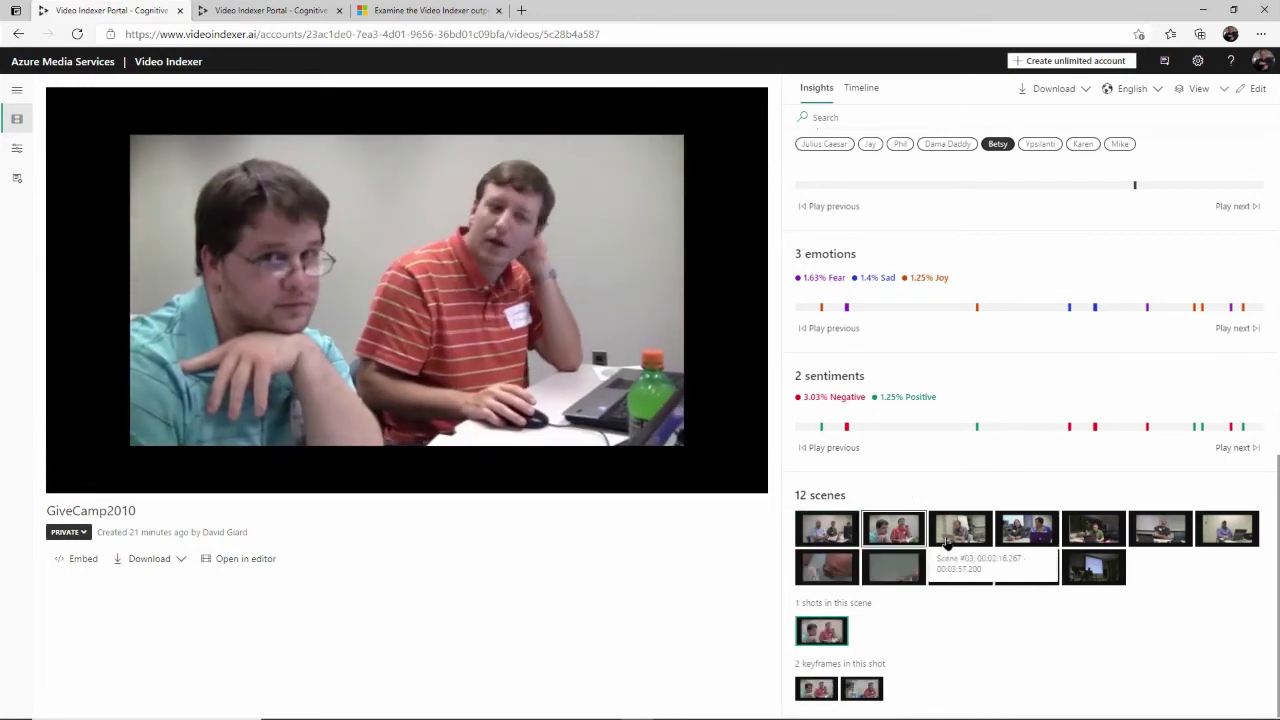
pyautogui.click(955, 538)
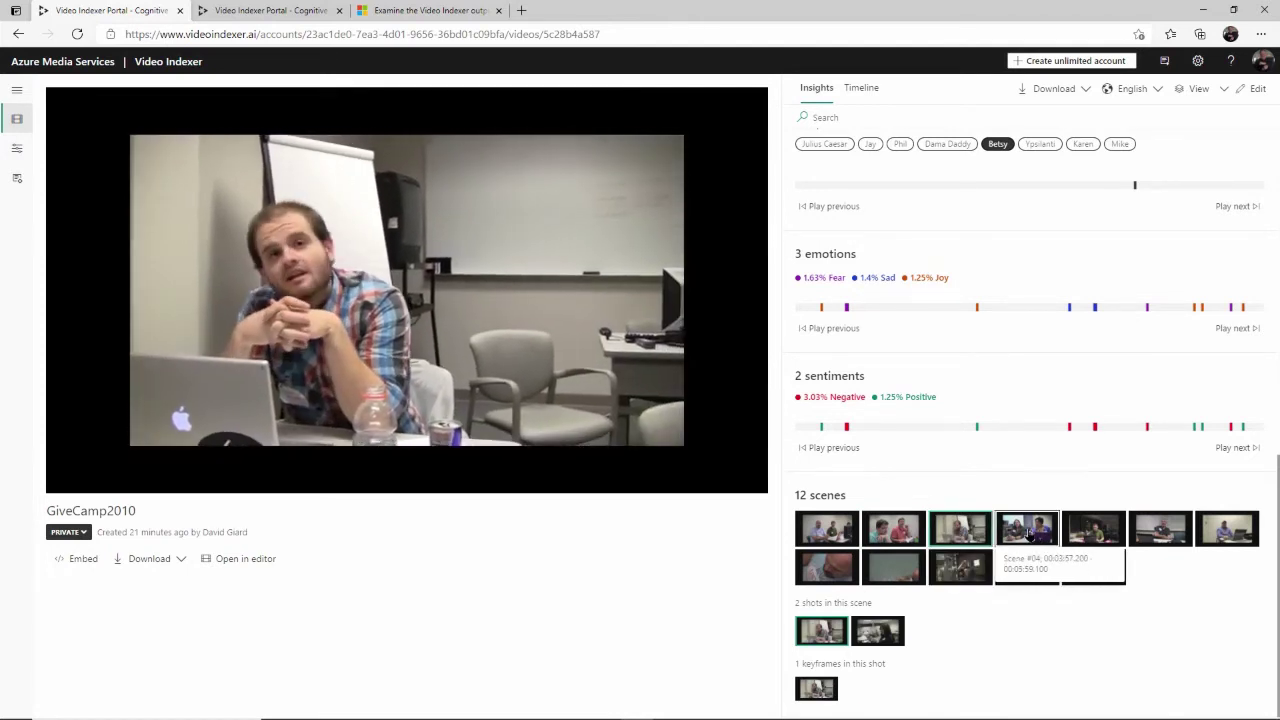
pyautogui.click(1030, 533)
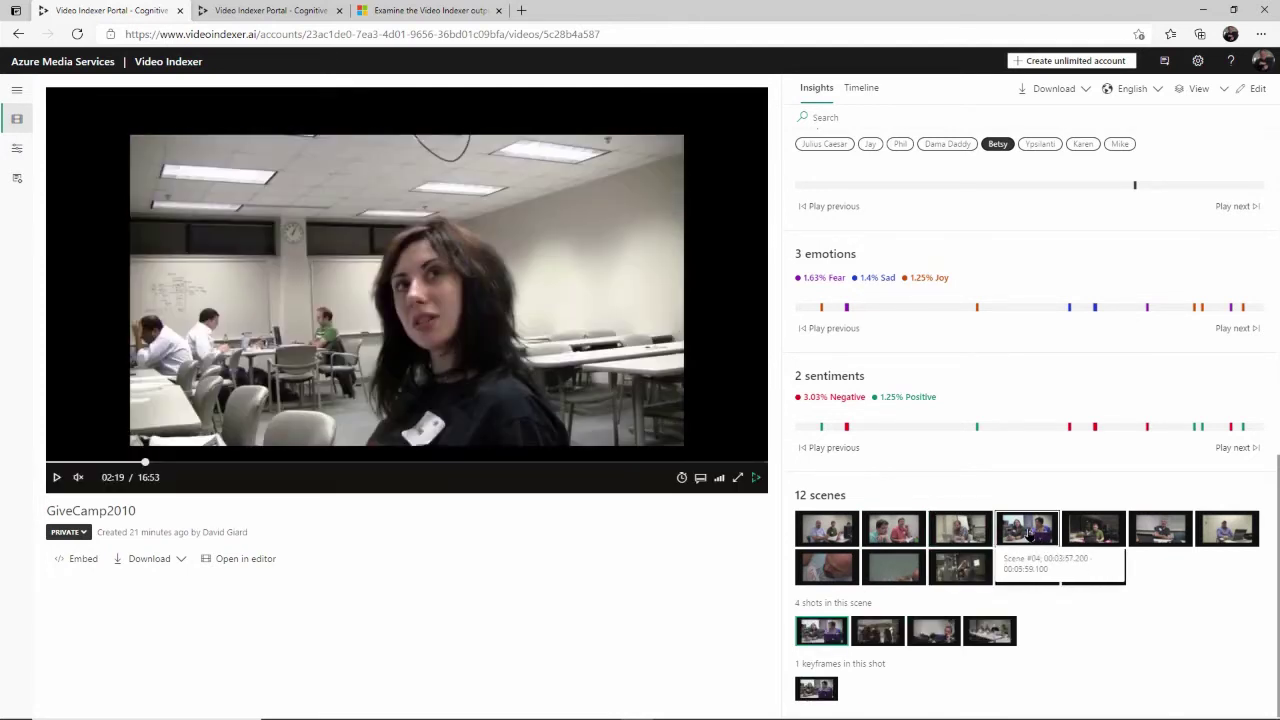
pyautogui.click(1095, 535)
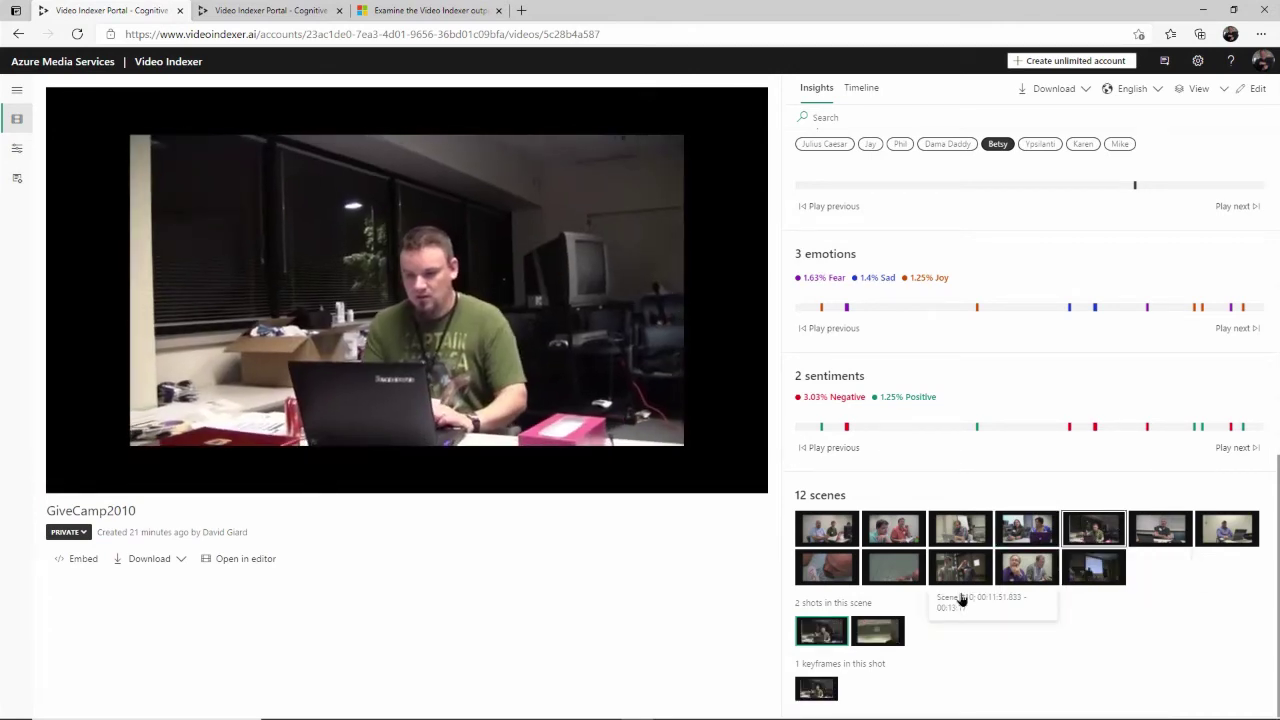
pyautogui.click(1094, 568)
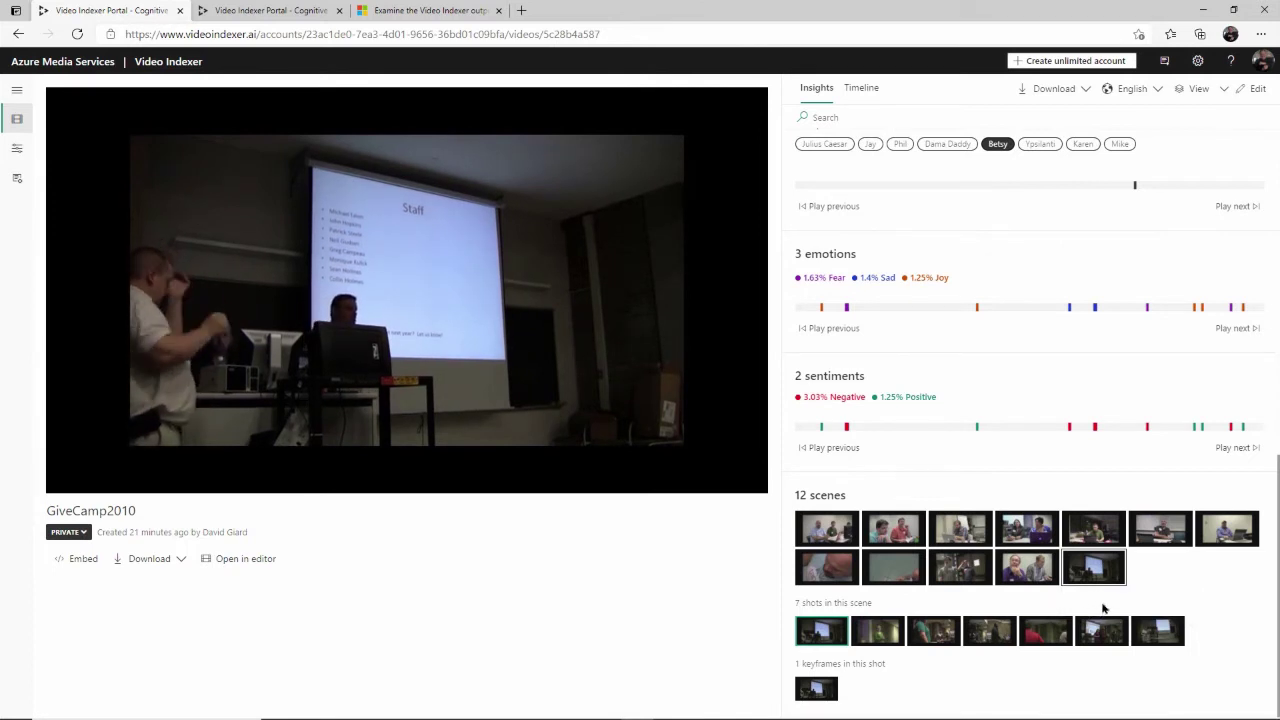
# Step through the individual shots of the last scene, starting with the second shot
pyautogui.click(877, 630)
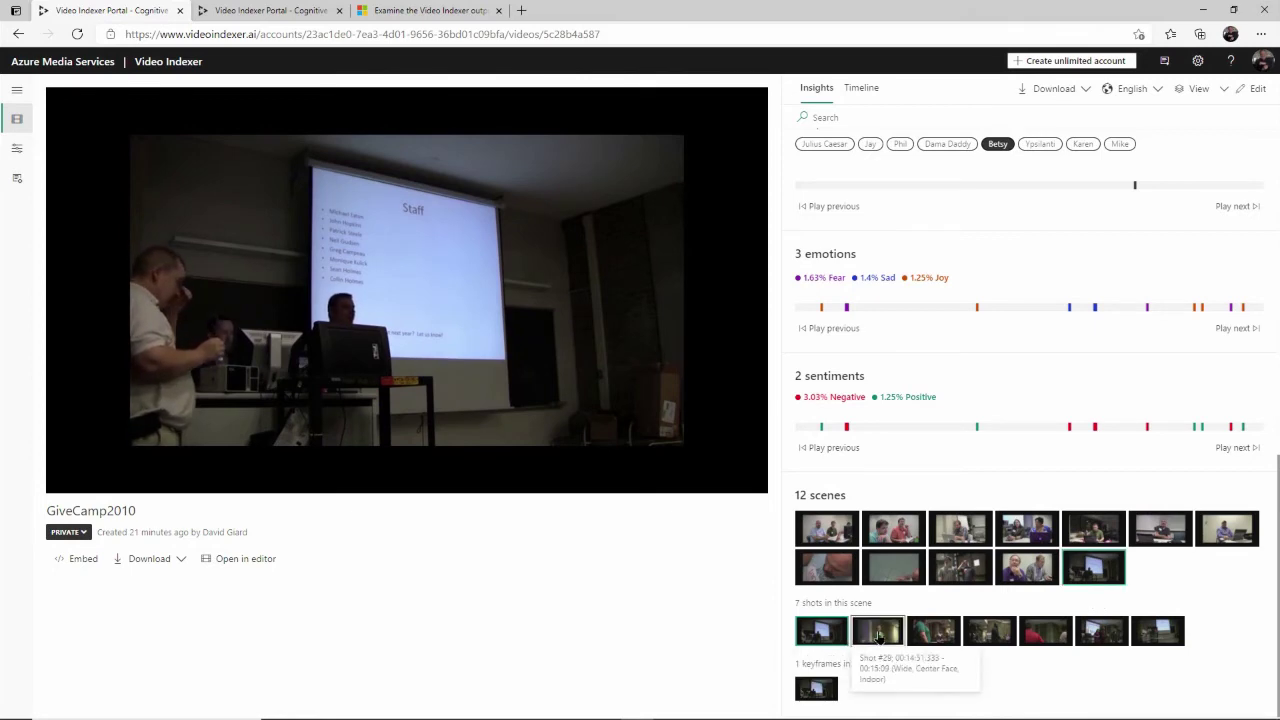
pyautogui.click(921, 632)
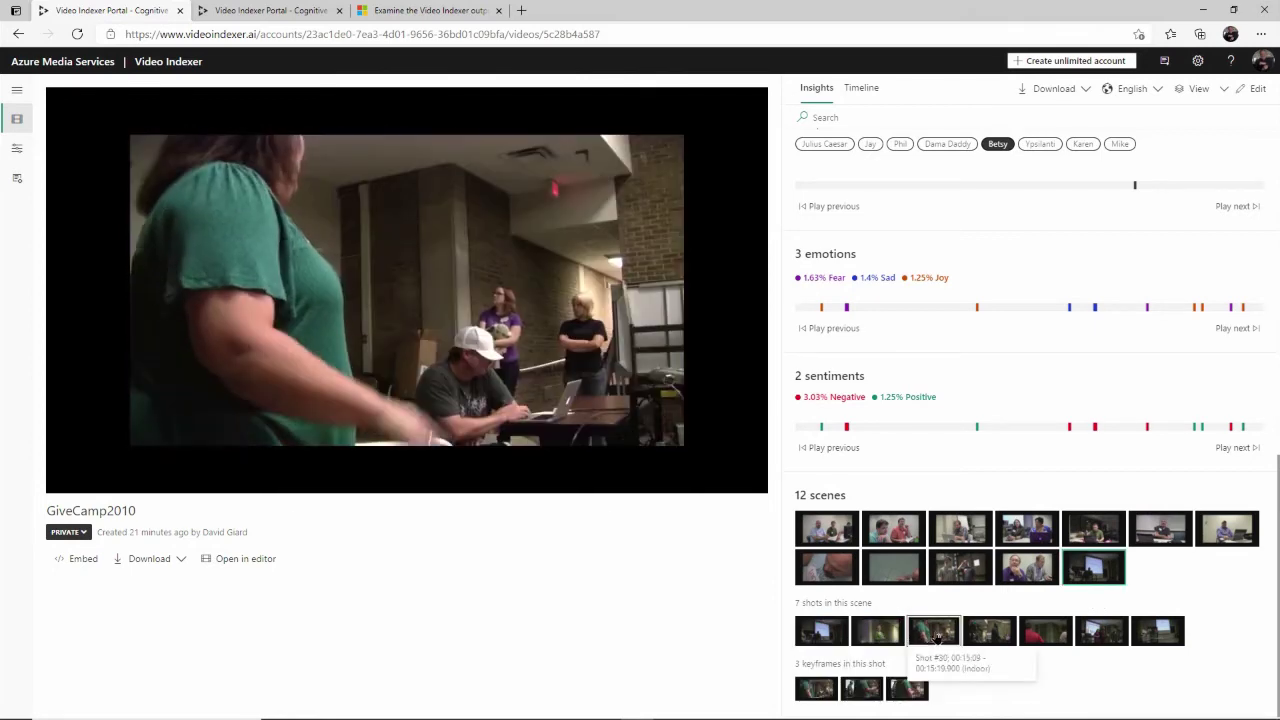
pyautogui.click(977, 632)
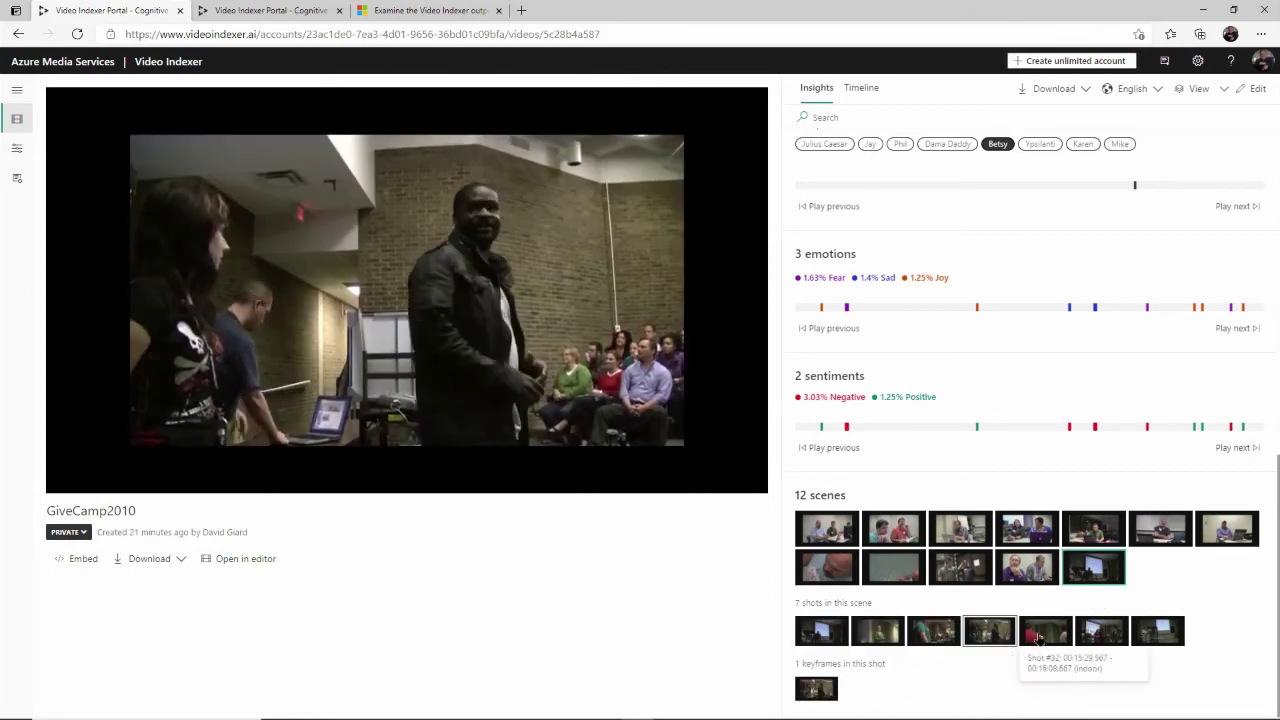
pyautogui.click(1040, 632)
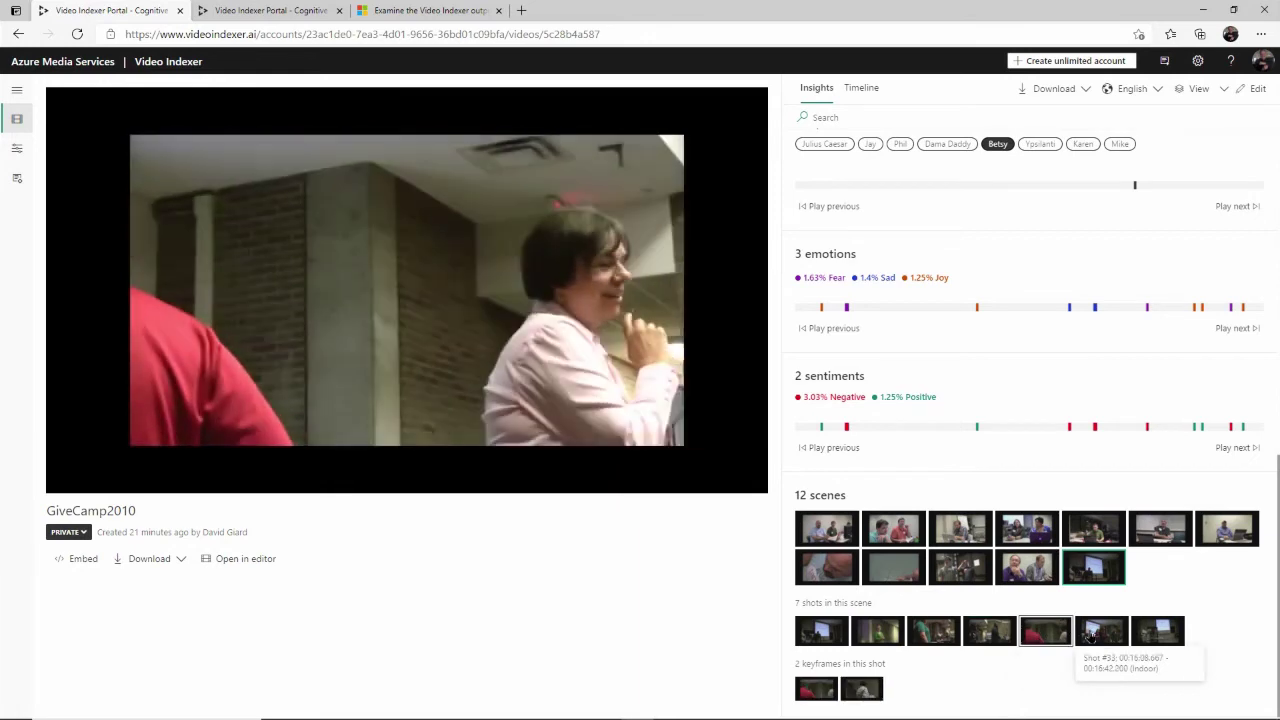
pyautogui.click(1092, 634)
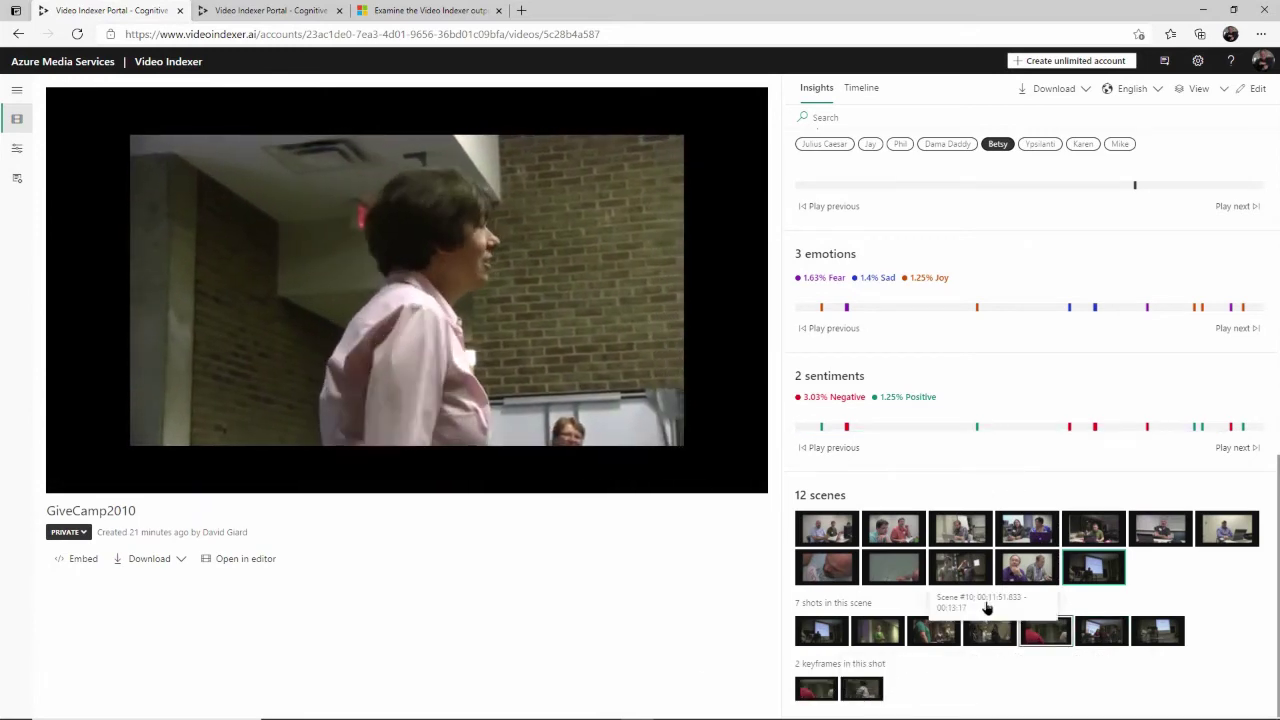
# Open GiveCamp2010 in the editor, look through its transcript and select the segment "We are helping them out getting out."
pyautogui.scroll(1, 998, 580)
pyautogui.scroll(5, 998, 580)
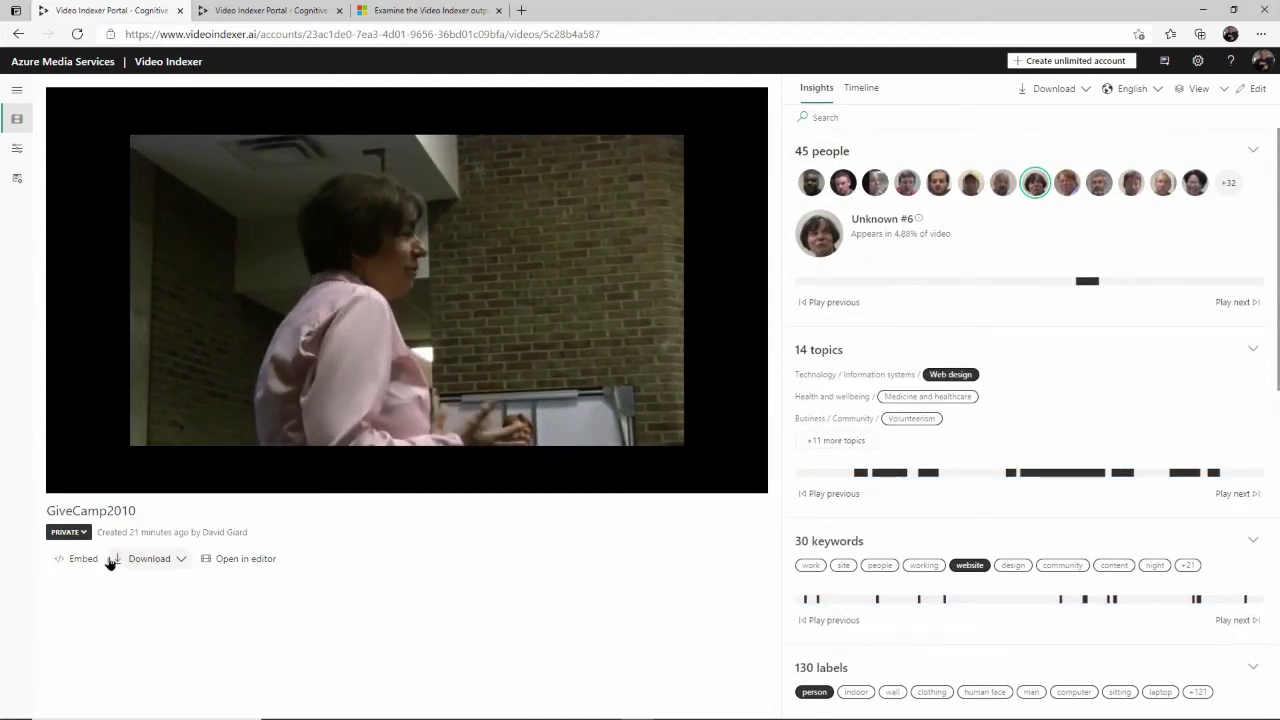
pyautogui.click(250, 562)
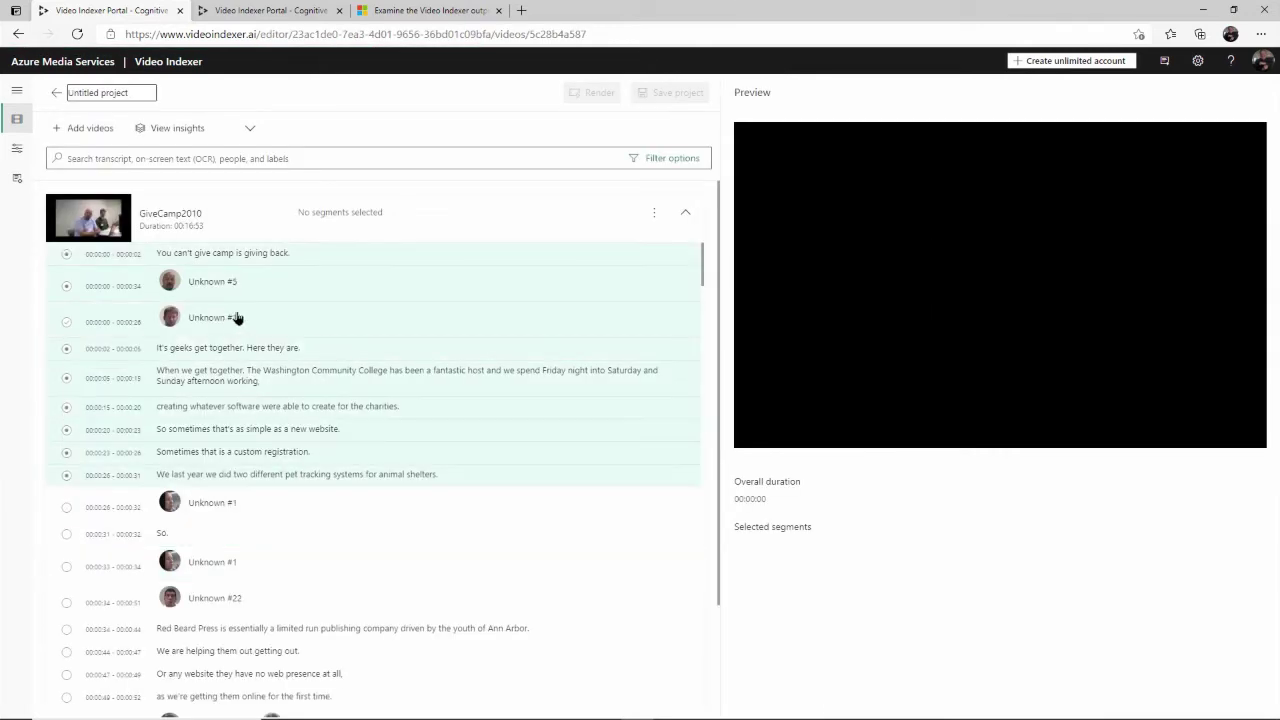
pyautogui.scroll(-5, 280, 370)
pyautogui.scroll(-2, 281, 377)
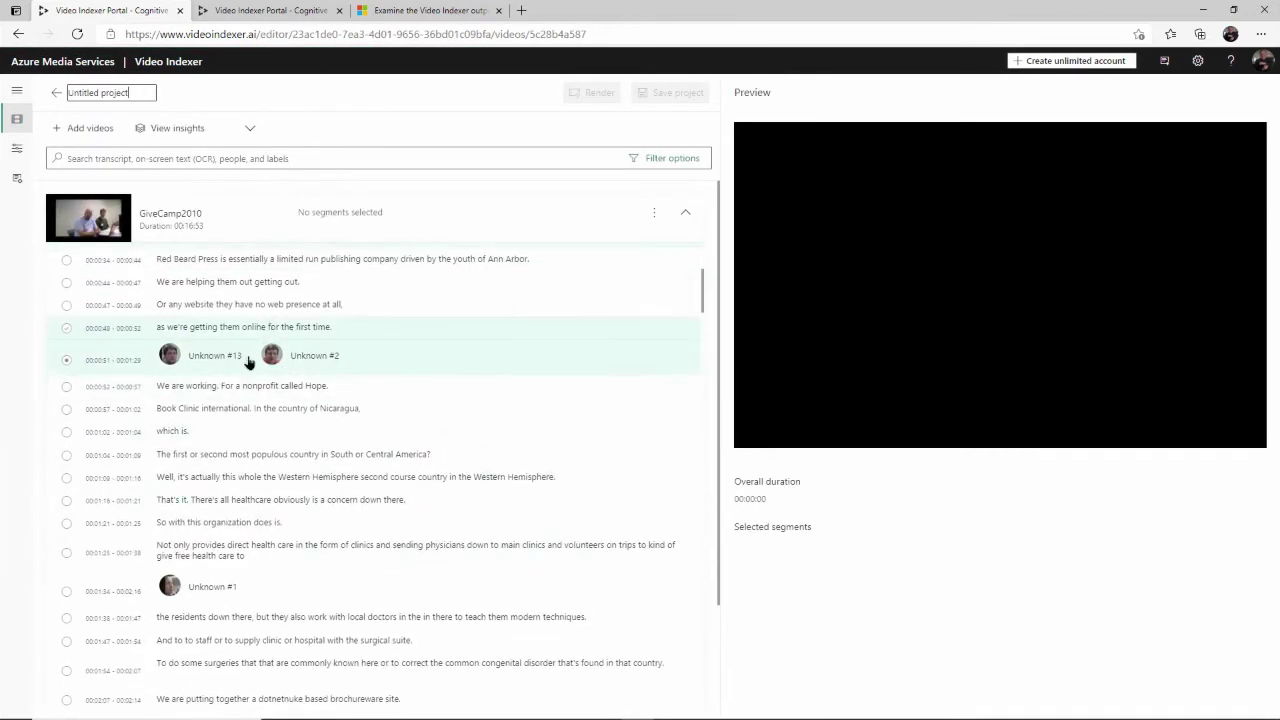
pyautogui.scroll(-5, 228, 480)
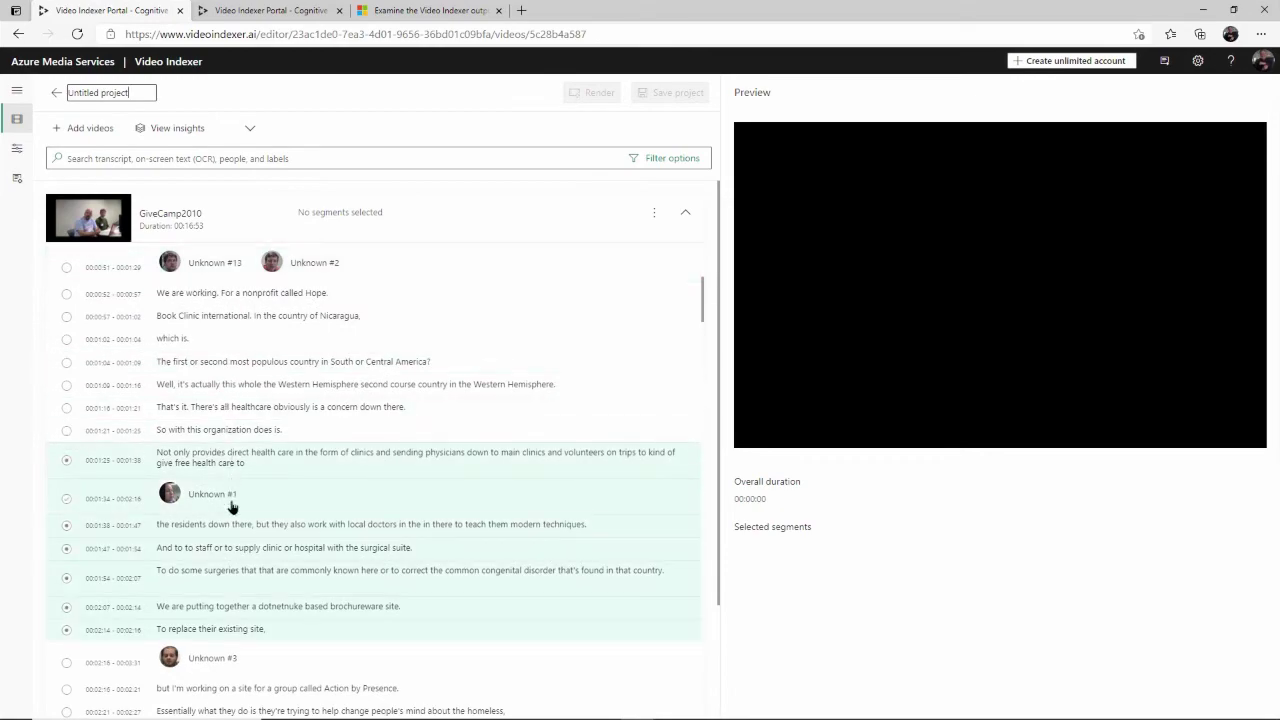
pyautogui.scroll(-10, 232, 506)
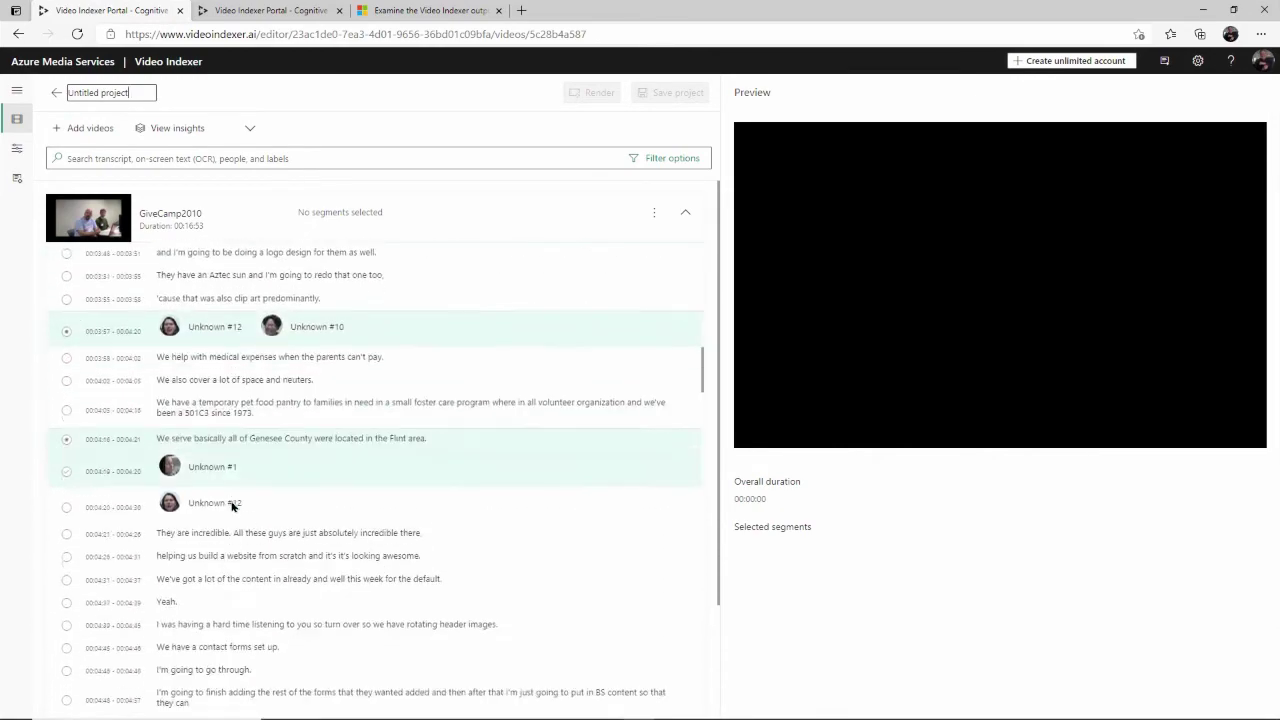
pyautogui.scroll(15, 232, 503)
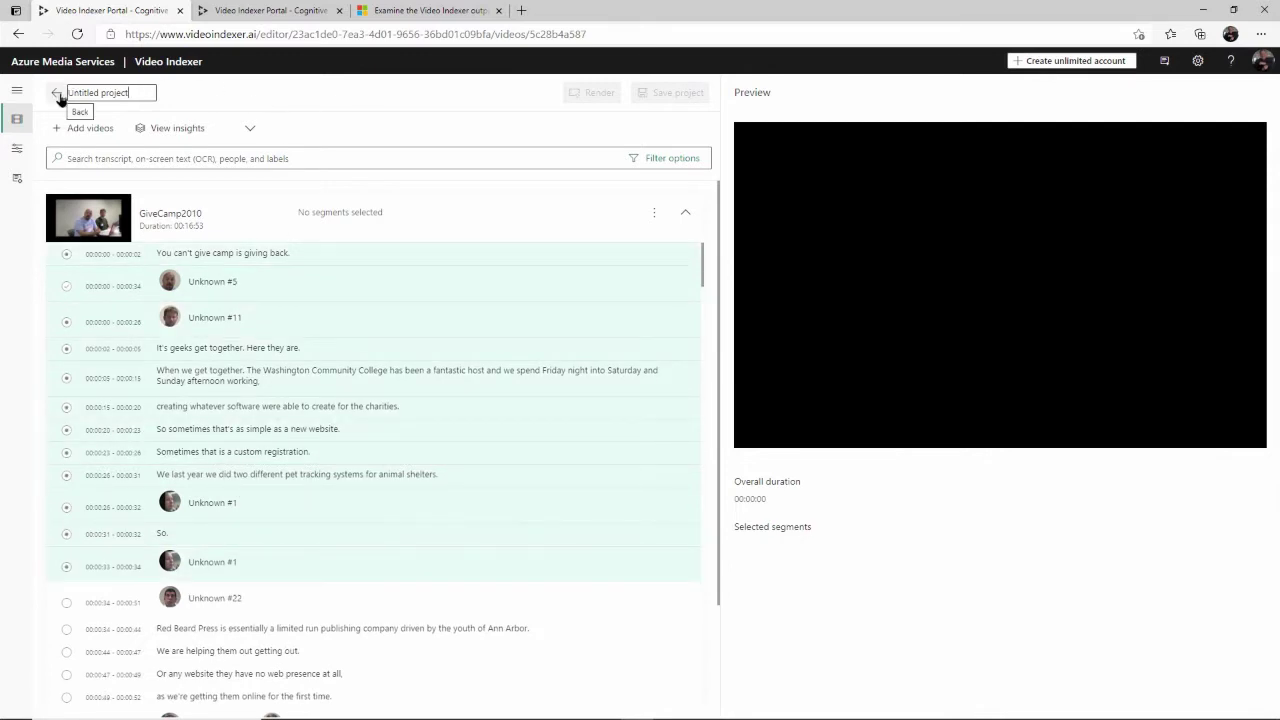
pyautogui.scroll(-2, 409, 586)
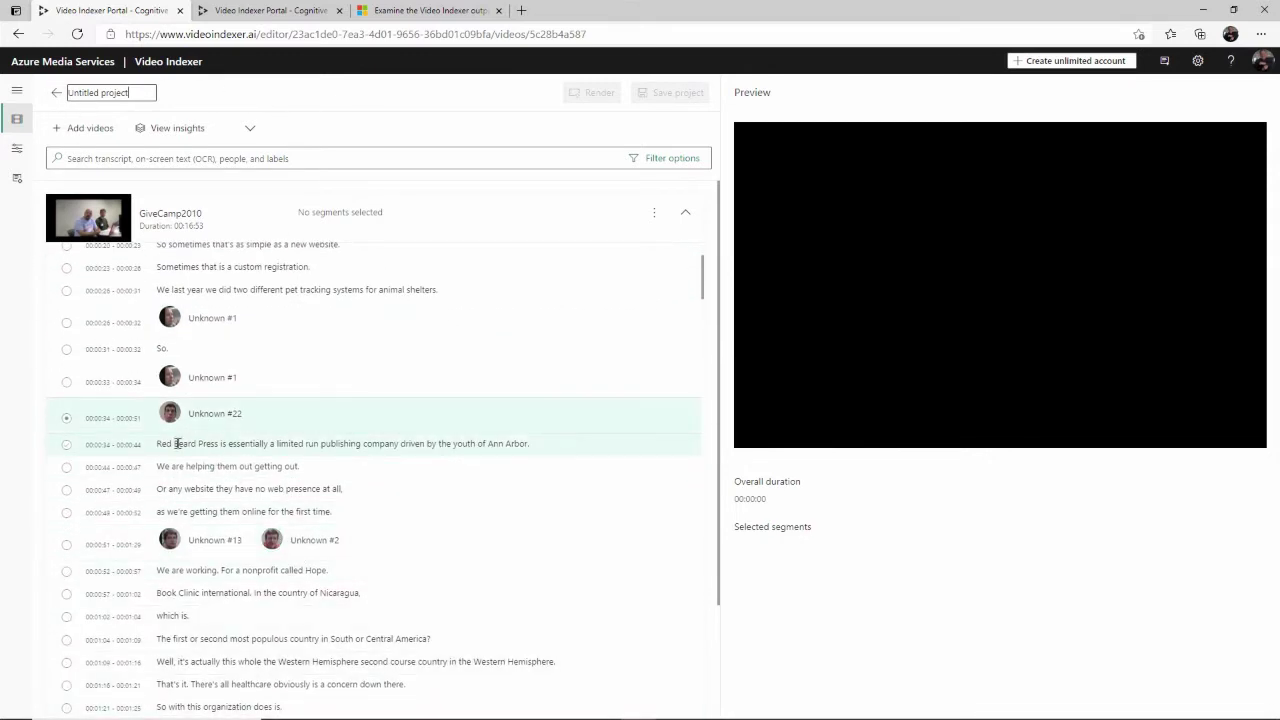
pyautogui.click(282, 476)
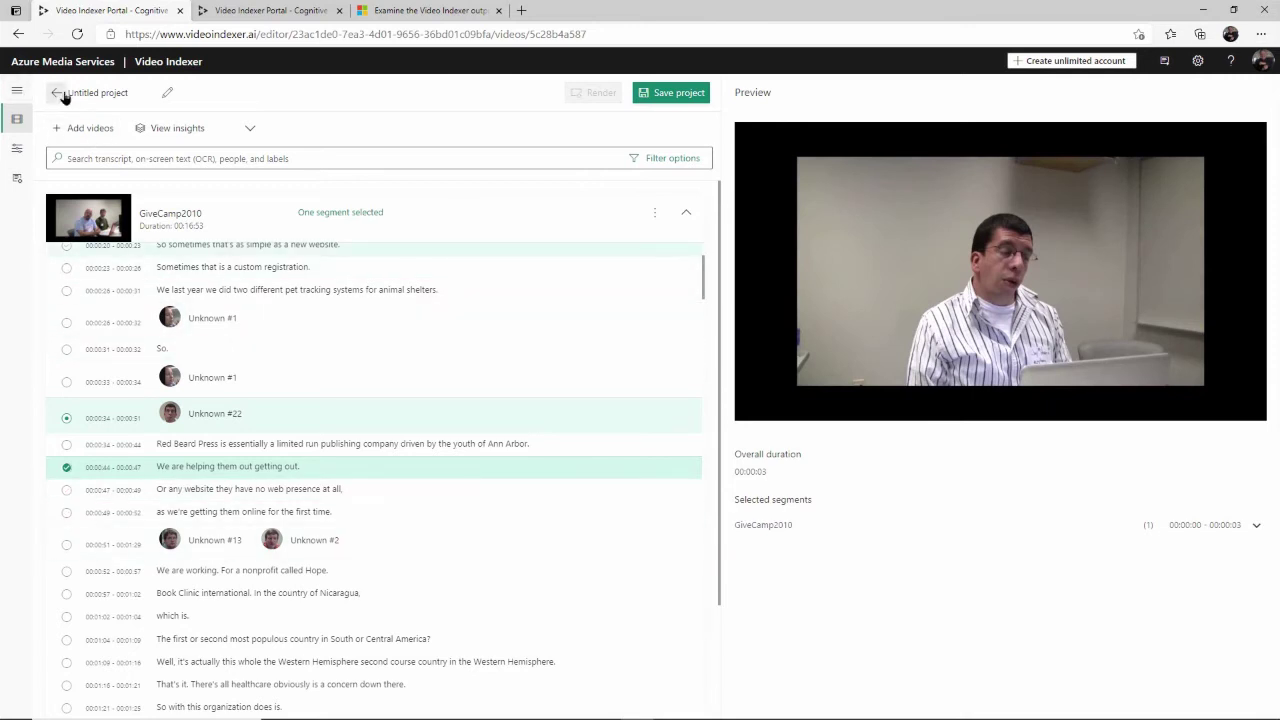
# Return to the video's insights page without saving the project and pause the playback
pyautogui.click(57, 93)
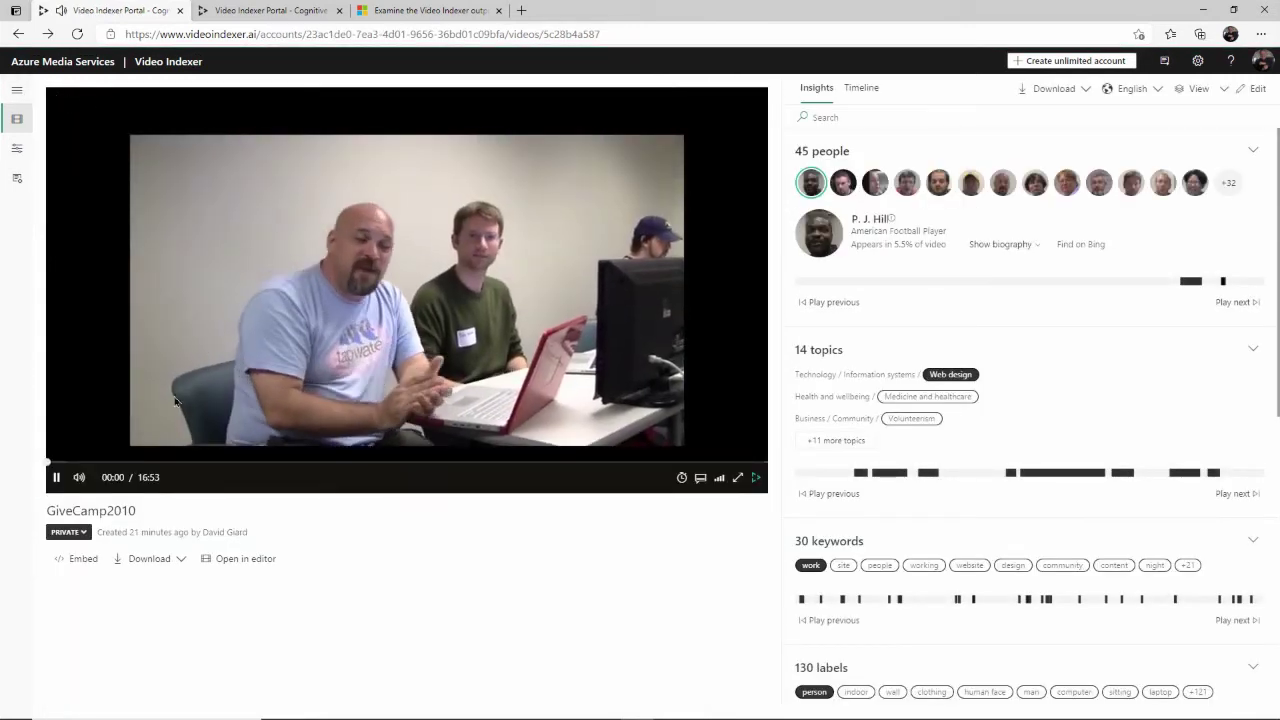
pyautogui.click(57, 477)
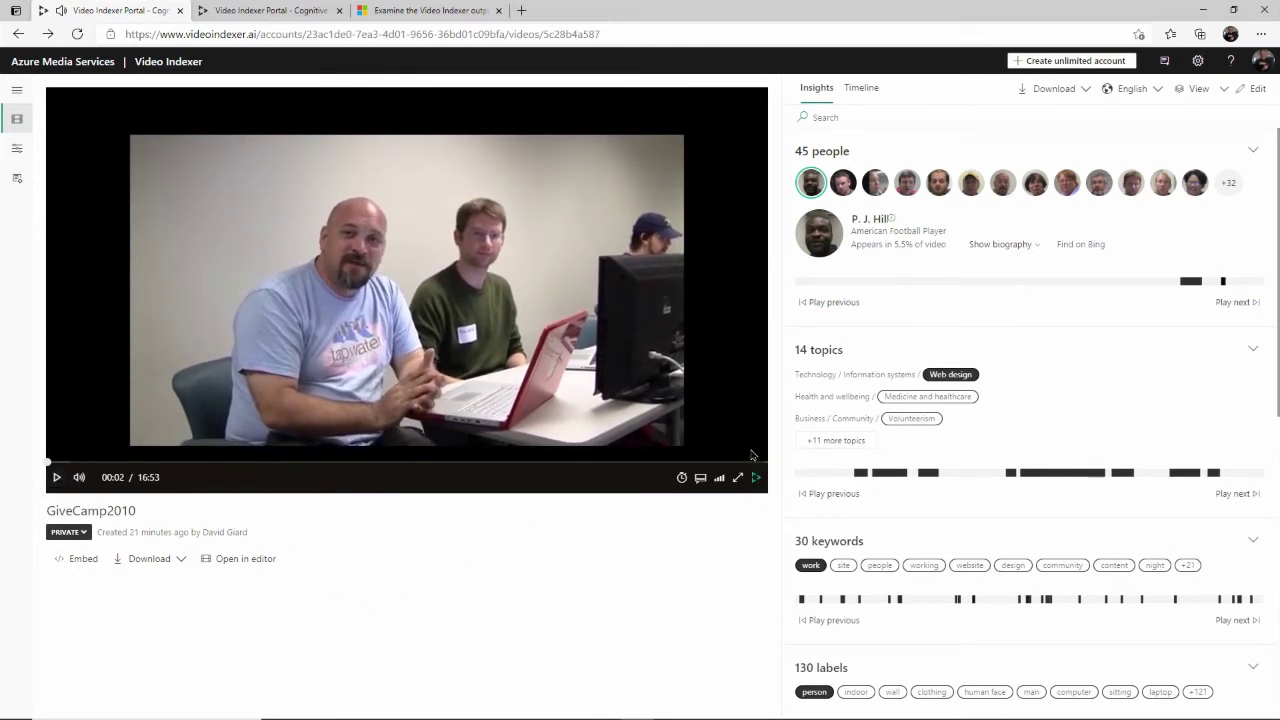
# Download the video's closed captions in VTT format without audio effects
pyautogui.click(1090, 92)
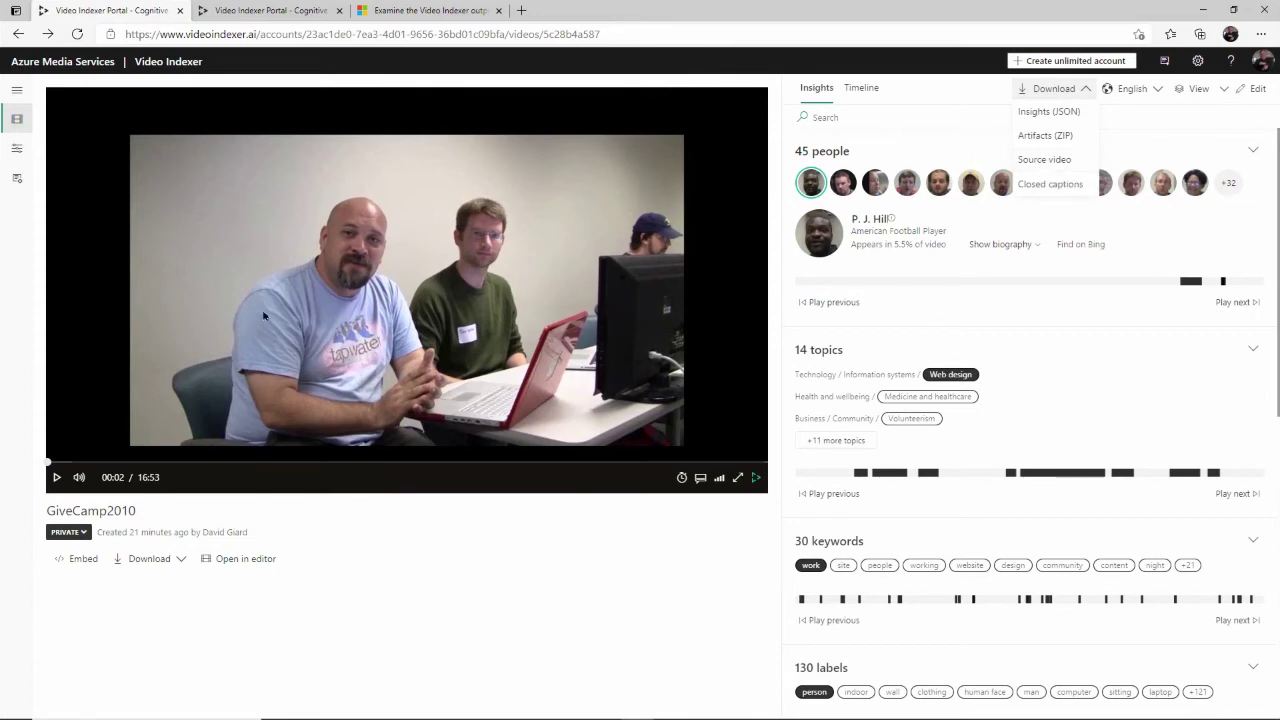
pyautogui.click(1044, 186)
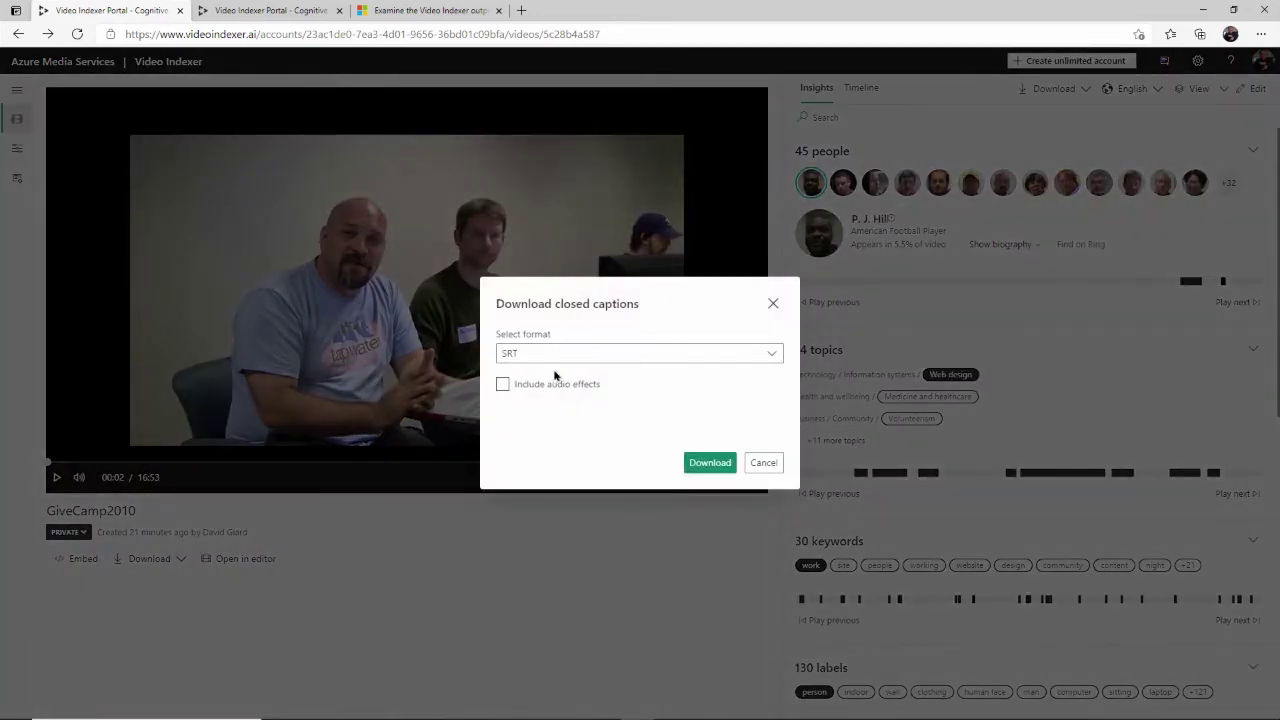
pyautogui.click(603, 353)
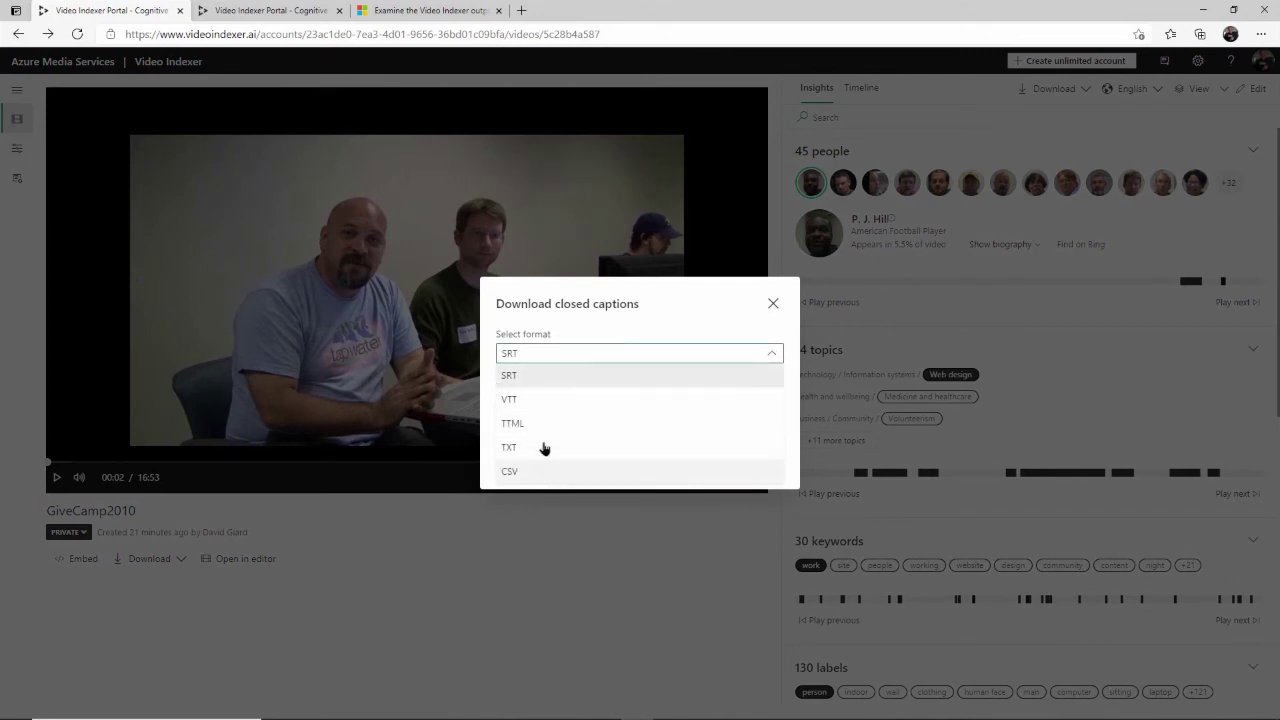
pyautogui.click(523, 399)
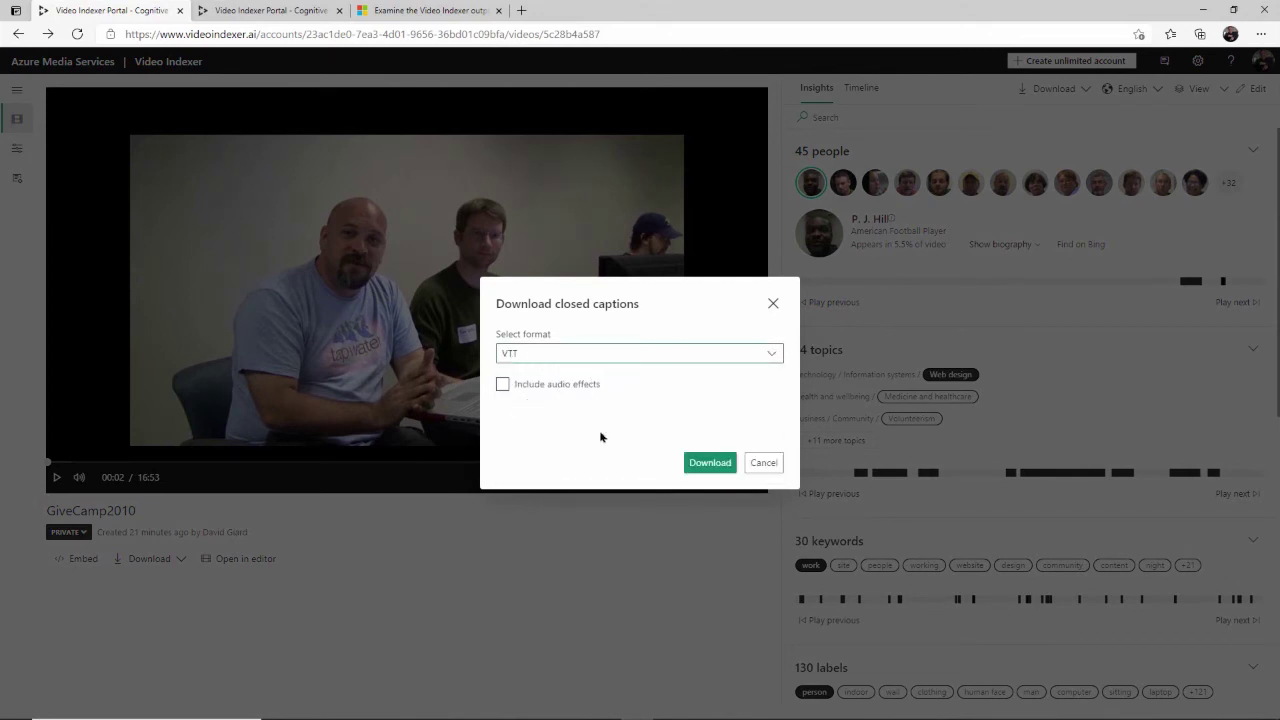
pyautogui.click(508, 390)
pyautogui.click(503, 385)
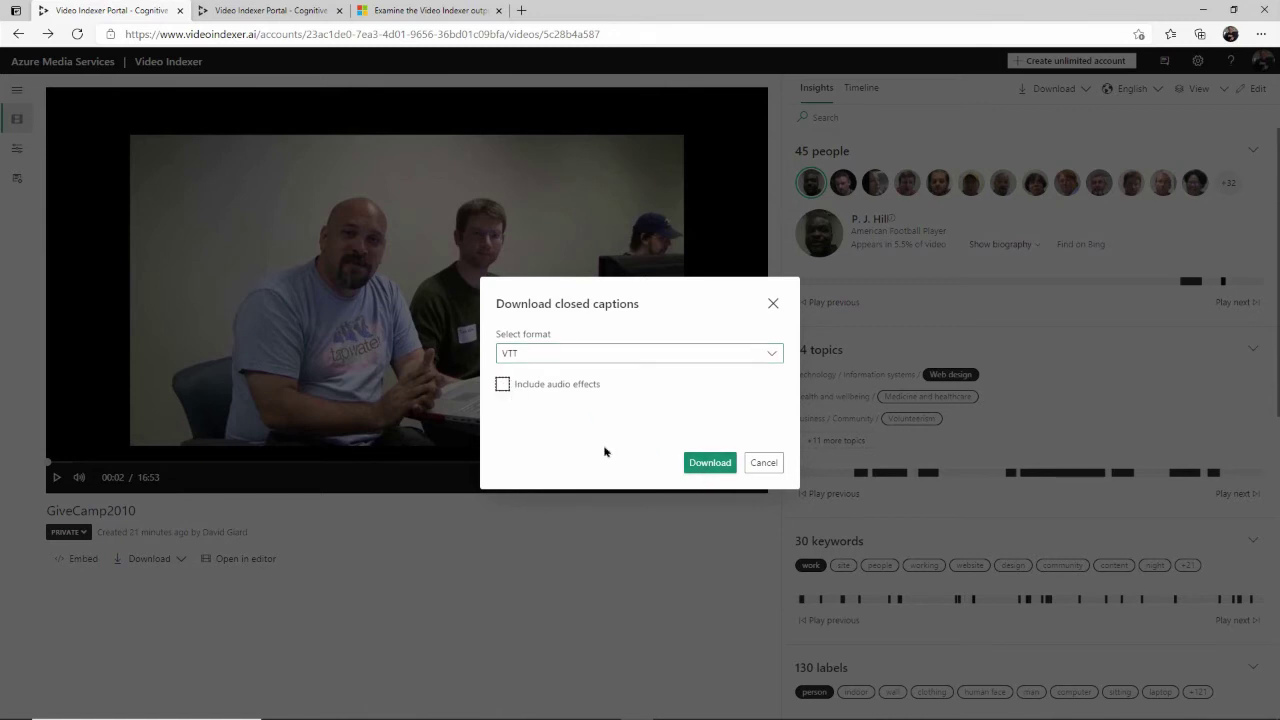
pyautogui.click(709, 465)
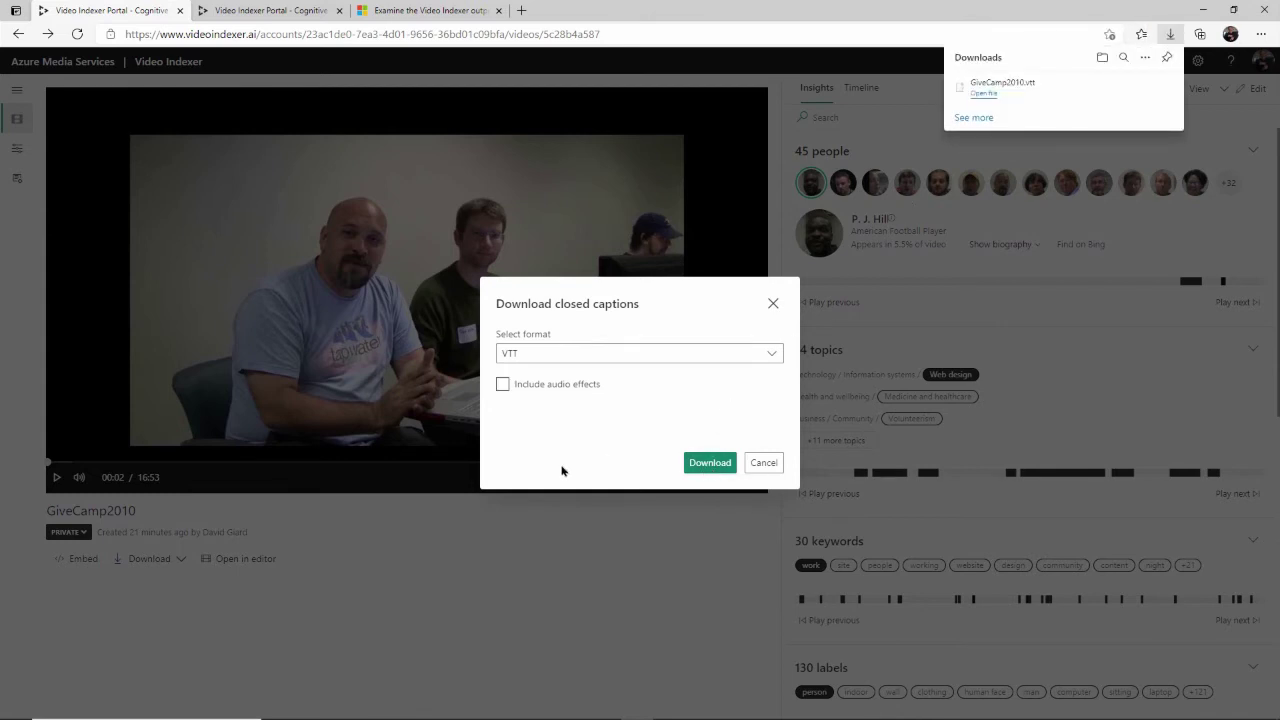
# Open the downloaded GiveCamp2010.vtt from the Downloads folder in Notepad++
pyautogui.hotkey('alt', 'Tab')
pyautogui.hotkey('alt', 'Tab')
pyautogui.hotkey('alt', 'Tab')
pyautogui.hotkey('alt', 'Tab')
pyautogui.click(570, 290)
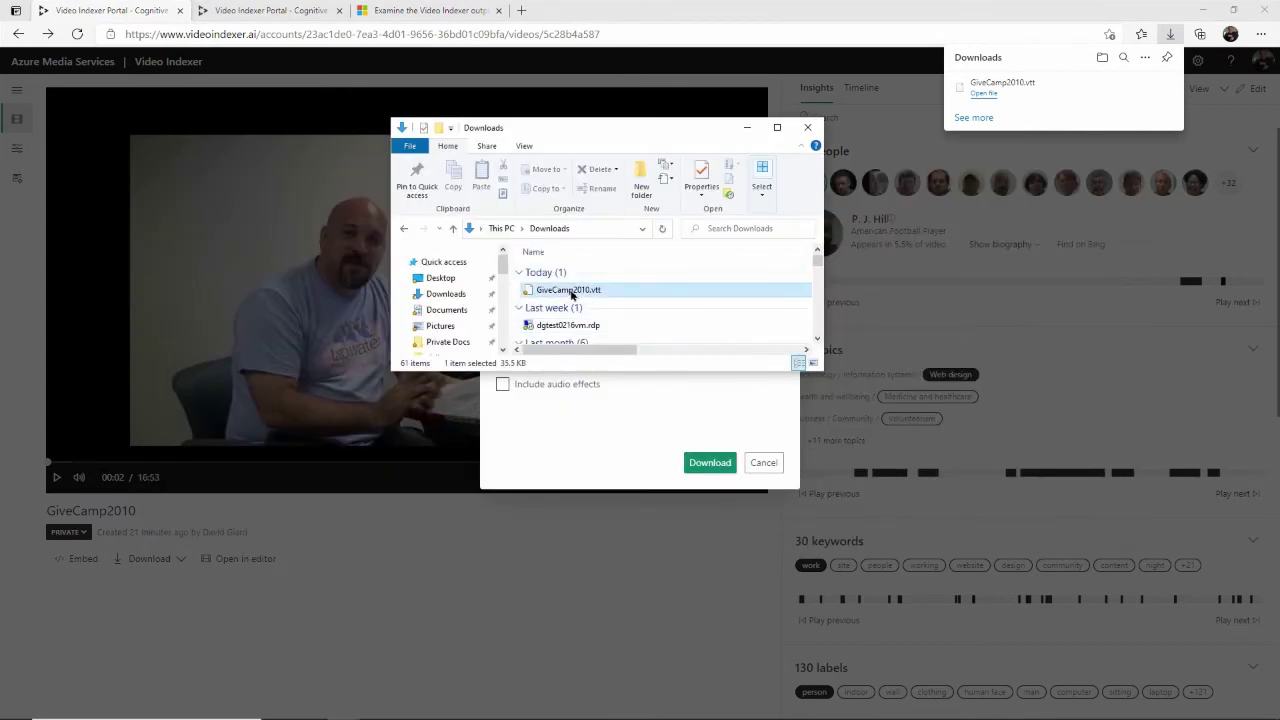
pyautogui.rightClick(572, 291)
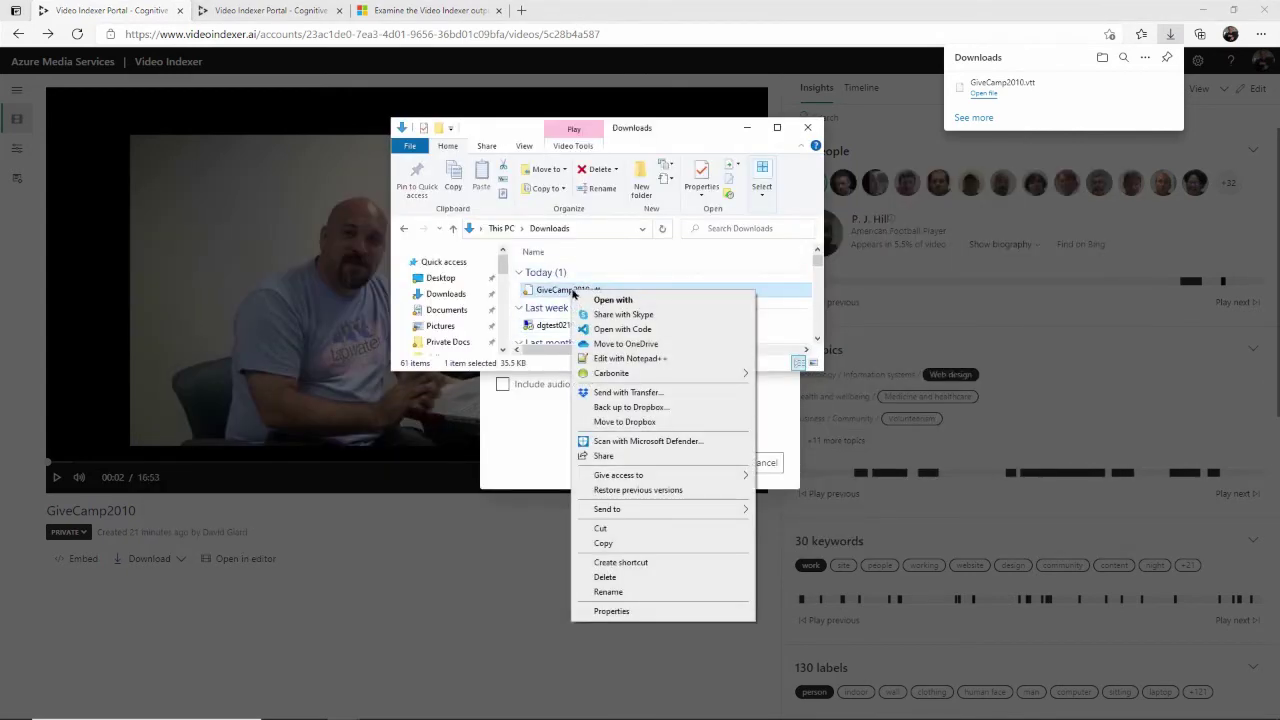
pyautogui.click(612, 358)
# Examine the first two caption entries line by line, highlighting the second entry's time range and caption text
pyautogui.click(303, 125)
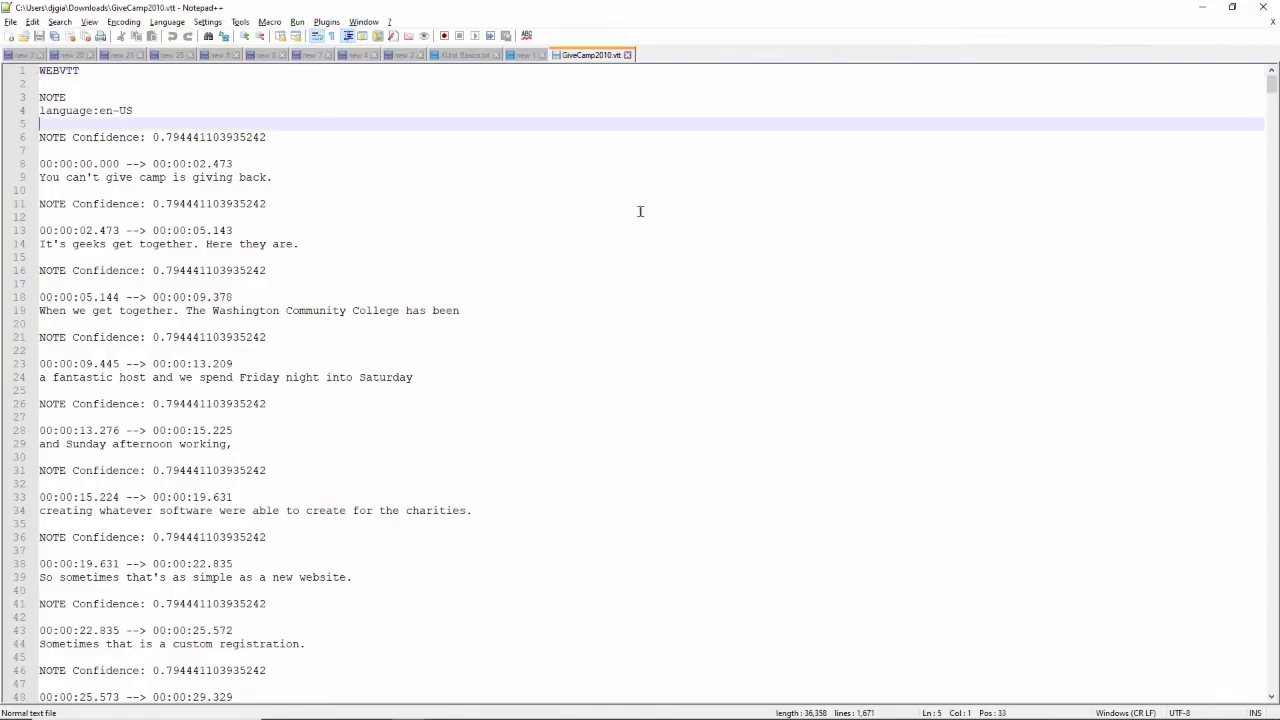
pyautogui.press('Down')
pyautogui.press('Down')
pyautogui.press('Down')
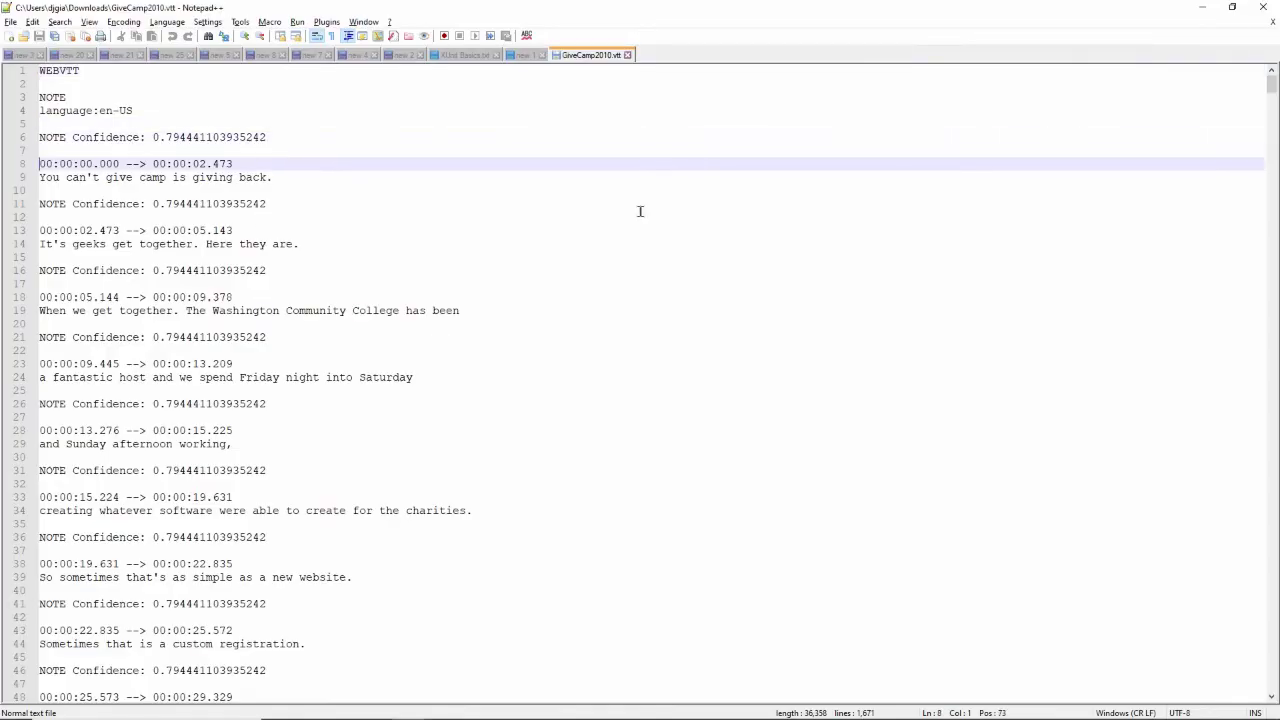
pyautogui.hotkey('shift', 'Down')
pyautogui.press('Down')
pyautogui.press('Down')
pyautogui.press('Down')
pyautogui.press('Down')
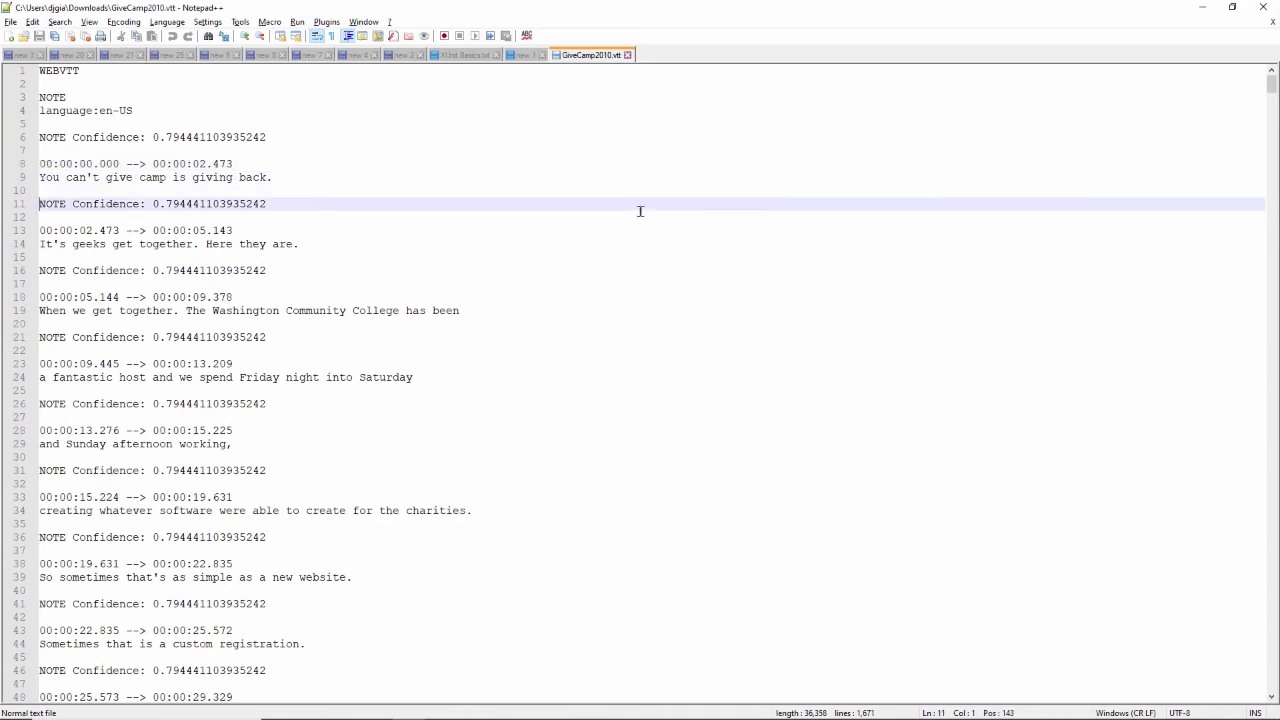
pyautogui.hotkey('shift', 'Down')
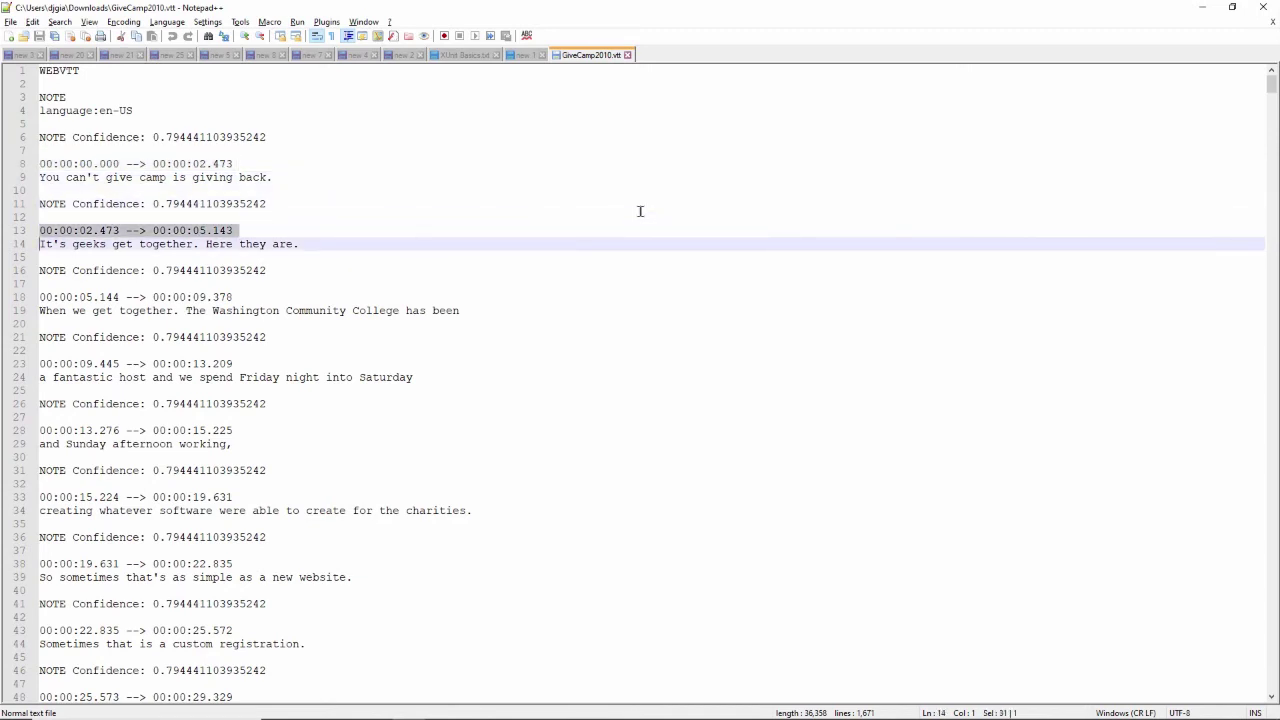
pyautogui.press('Right')
pyautogui.hotkey('shift', 'Down')
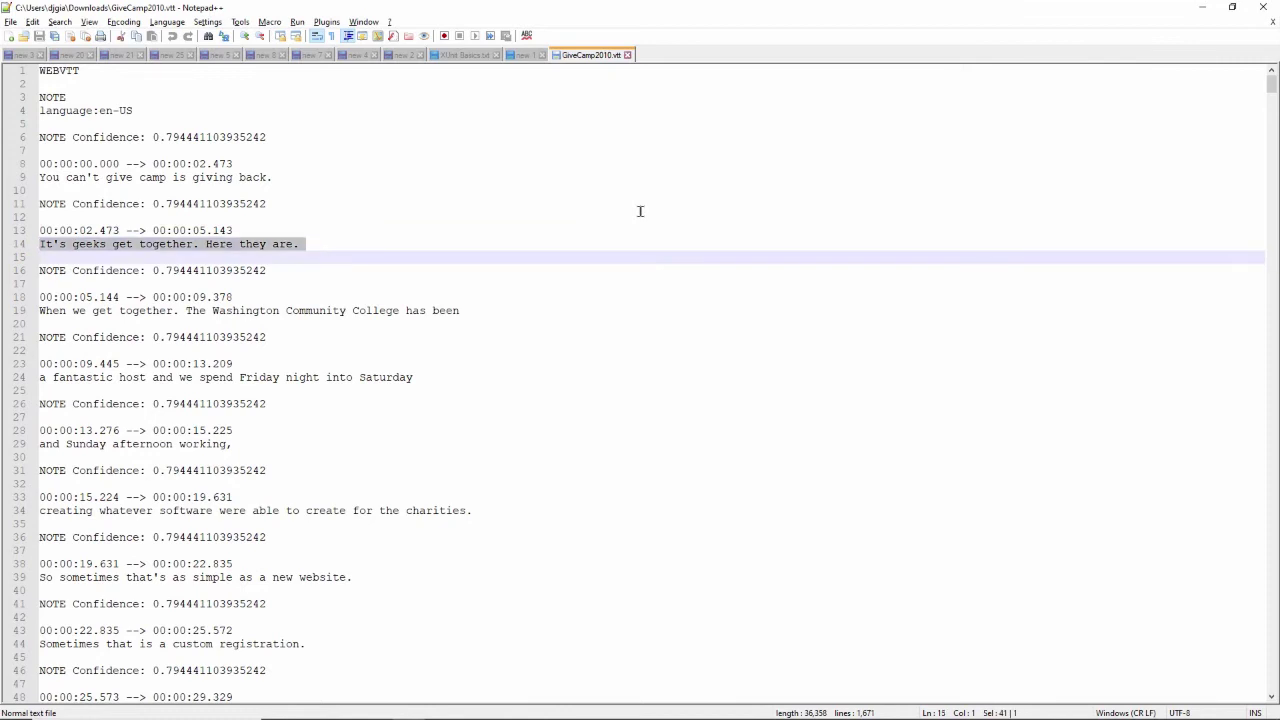
pyautogui.press('Down')
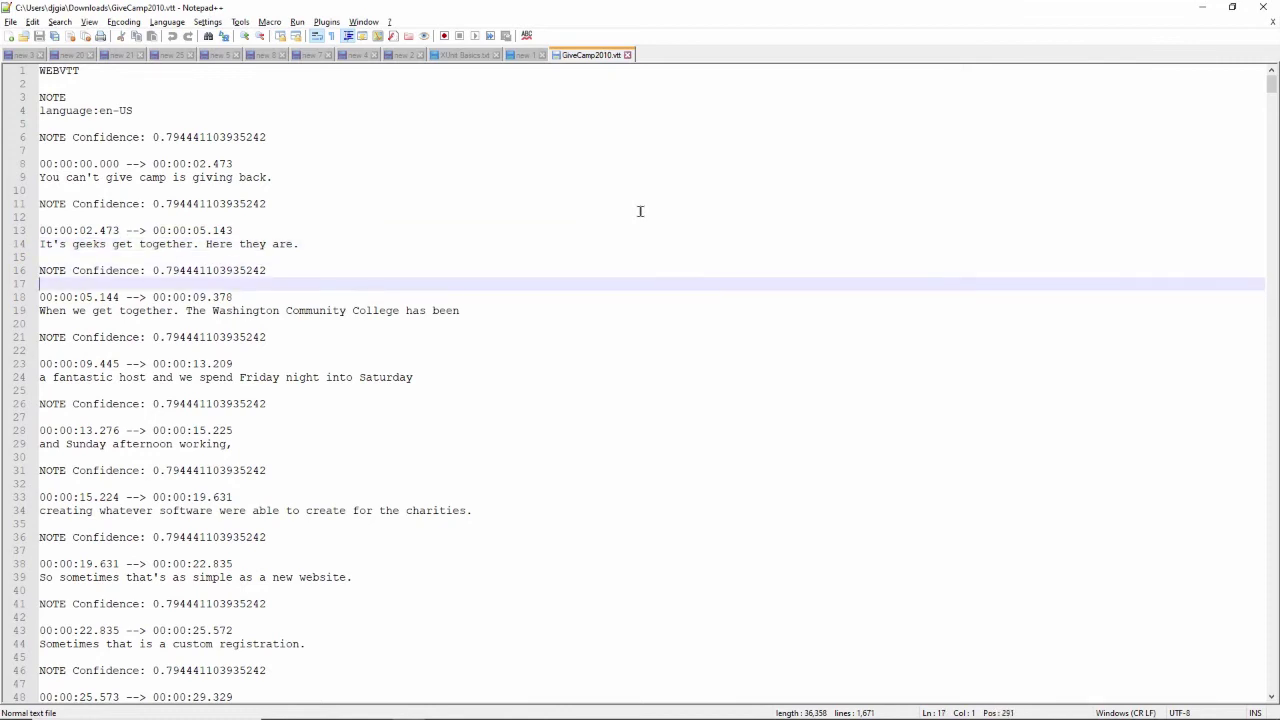
# Go back over the second caption entry, highlighting its confidence note and its text "It's geeks get together. Here they are."
pyautogui.press('Up')
pyautogui.press('Up')
pyautogui.press('Up')
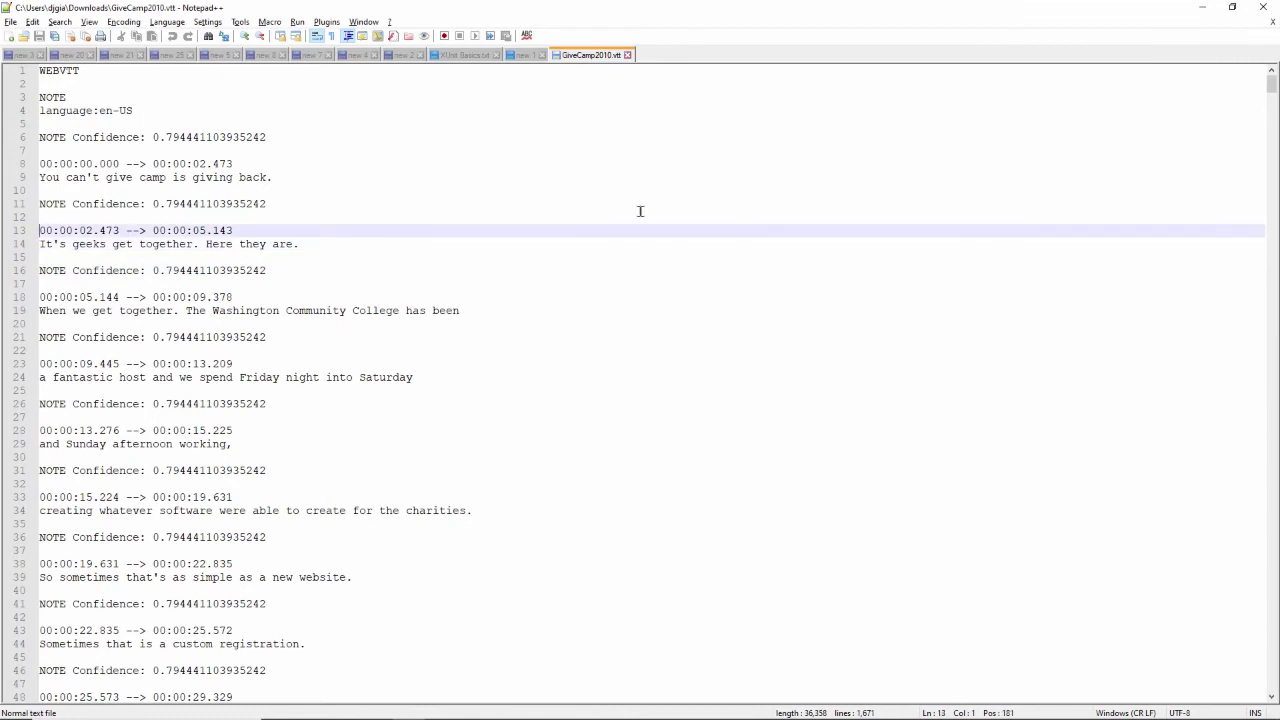
pyautogui.press('Up')
pyautogui.press('Up')
pyautogui.hotkey('shift', 'Down')
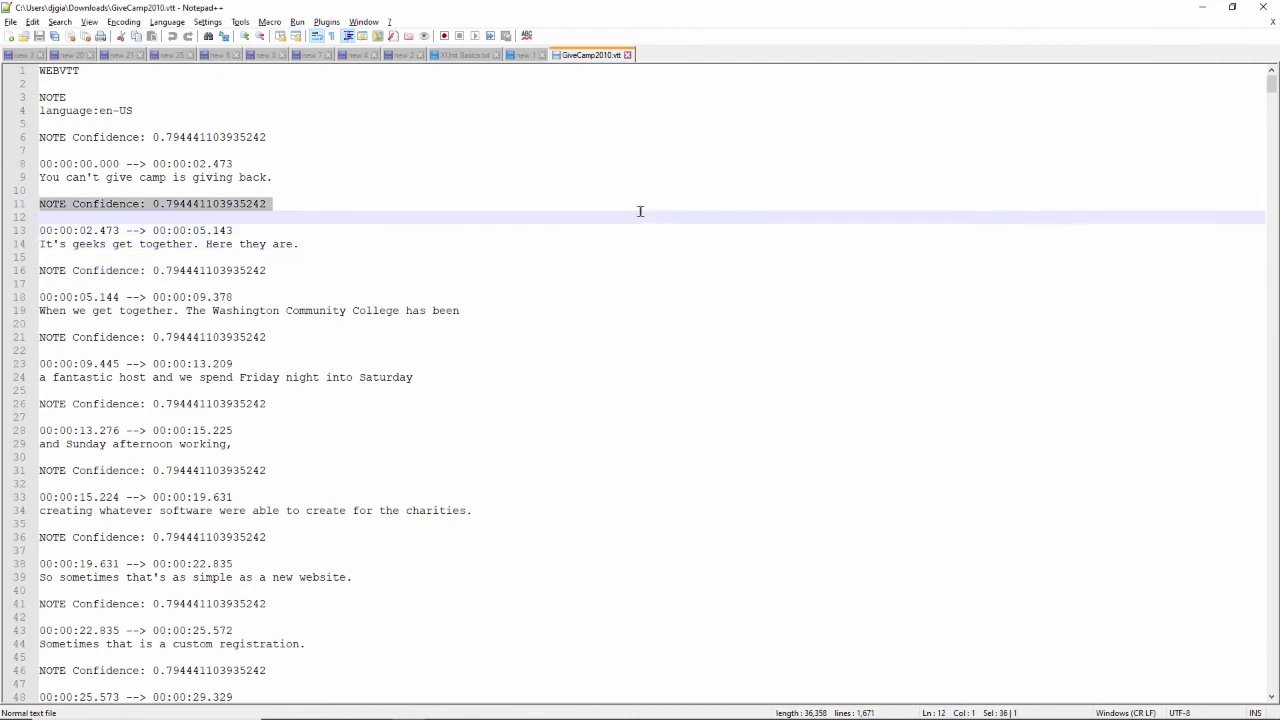
pyautogui.press('Down')
pyautogui.press('Down')
pyautogui.hotkey('shift', 'Down')
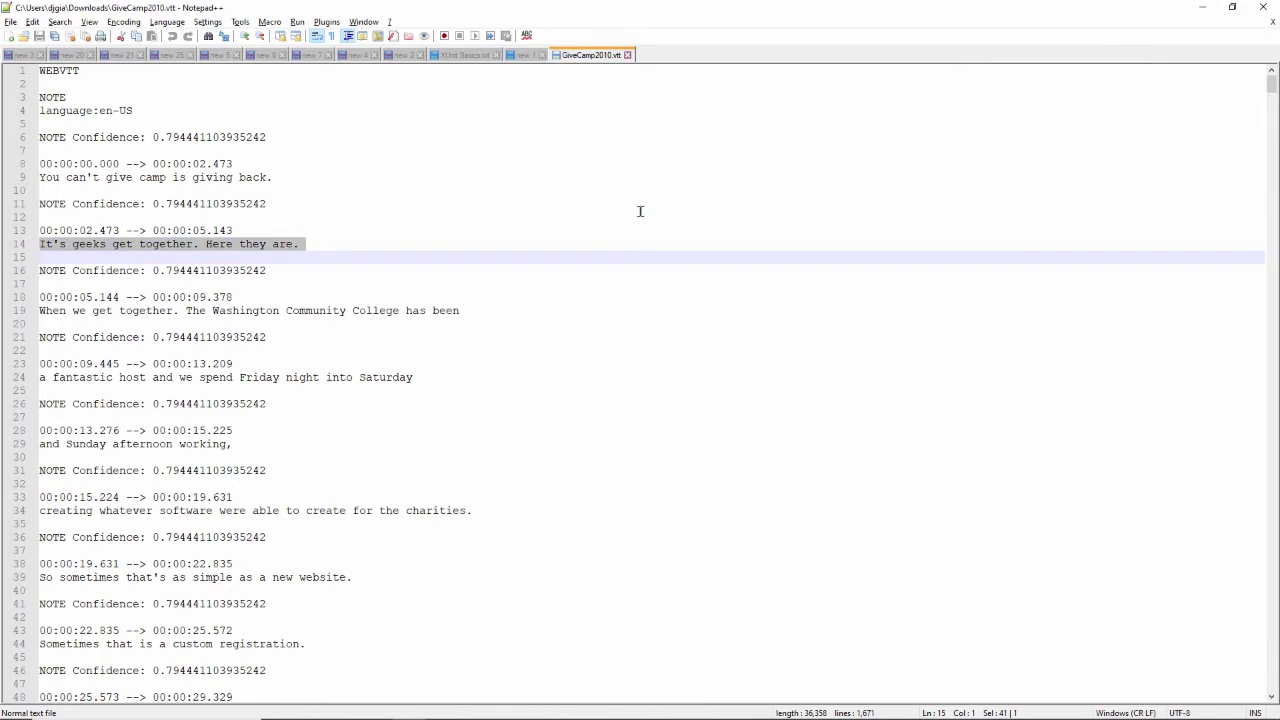
# Page through the following caption entries to review their time ranges, text and confidence notes, down to about line 444
pyautogui.press('Down')
pyautogui.press('Down')
pyautogui.press('Down')
pyautogui.press('Down')
pyautogui.press('Down')
pyautogui.press('Down')
pyautogui.press('Down')
pyautogui.press('Down')
pyautogui.press('Down')
pyautogui.press('Down')
pyautogui.press('Down')
pyautogui.press('pagedown')
pyautogui.press('pagedown')
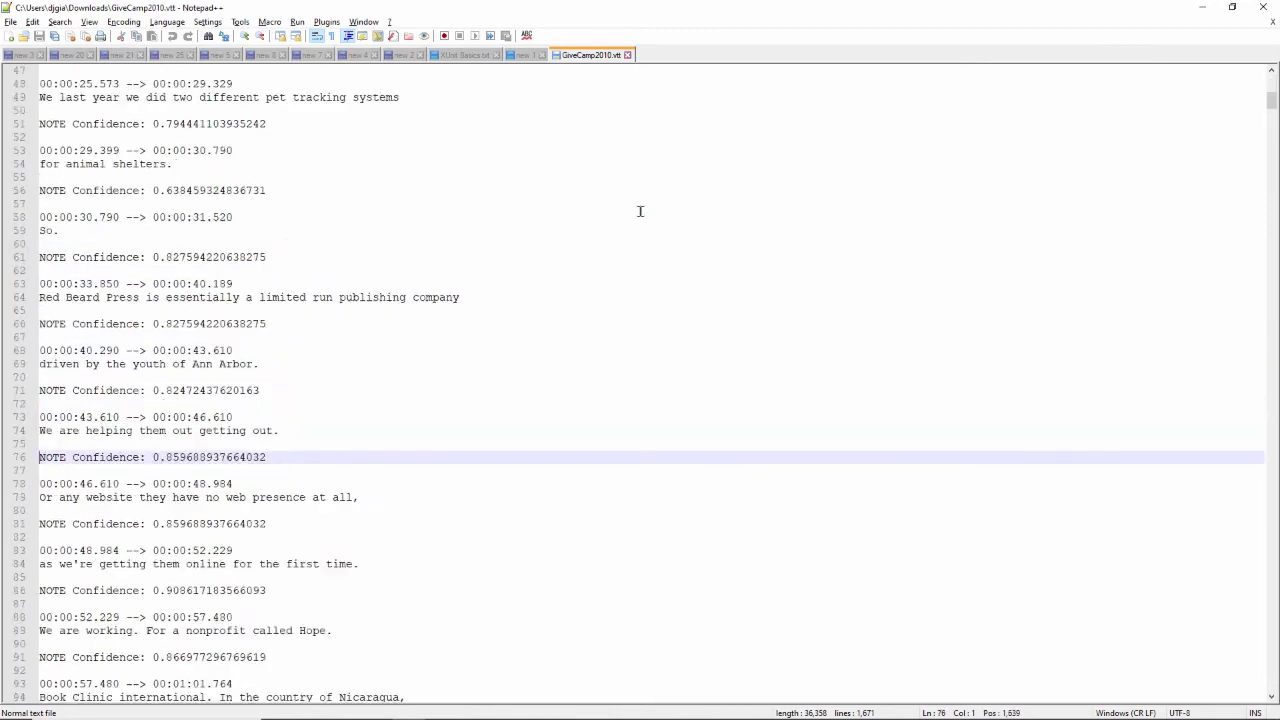
pyautogui.press('Down')
pyautogui.press('Down')
pyautogui.press('Down')
pyautogui.press('Down')
pyautogui.press('pagedown')
pyautogui.press('pagedown')
pyautogui.press('pagedown')
pyautogui.press('pagedown')
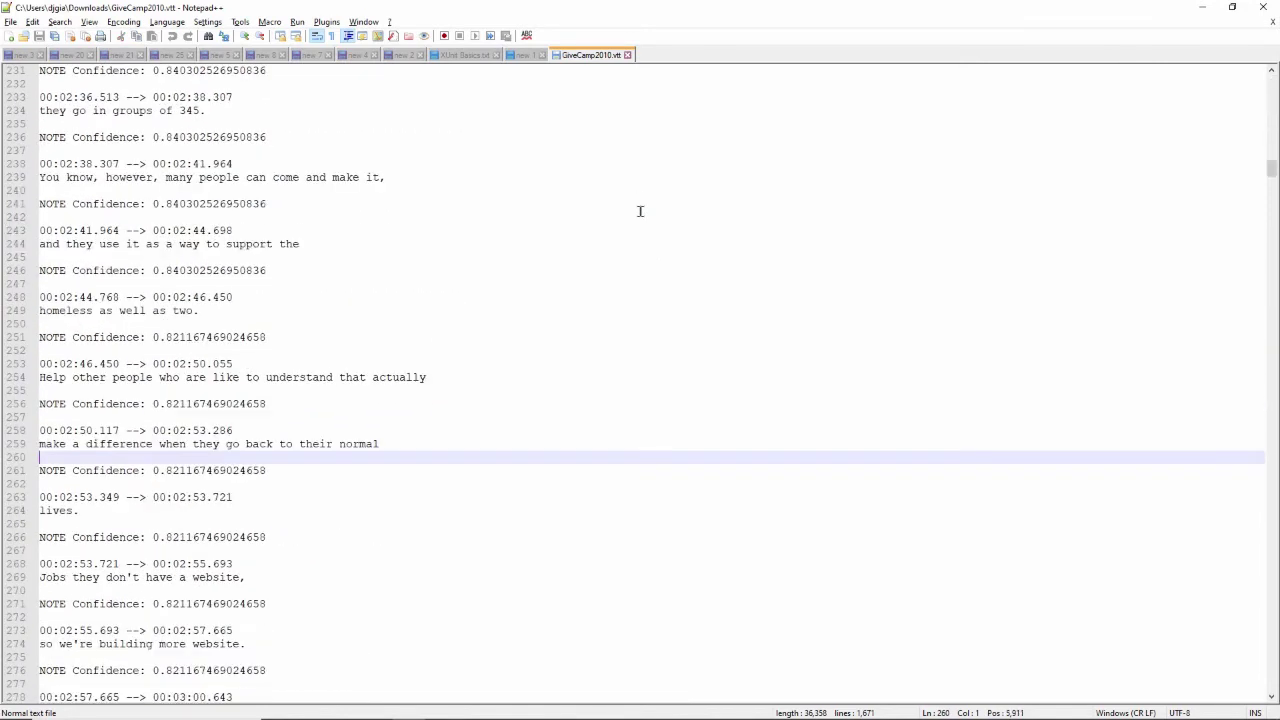
pyautogui.press('pagedown')
pyautogui.press('pagedown')
pyautogui.press('pagedown')
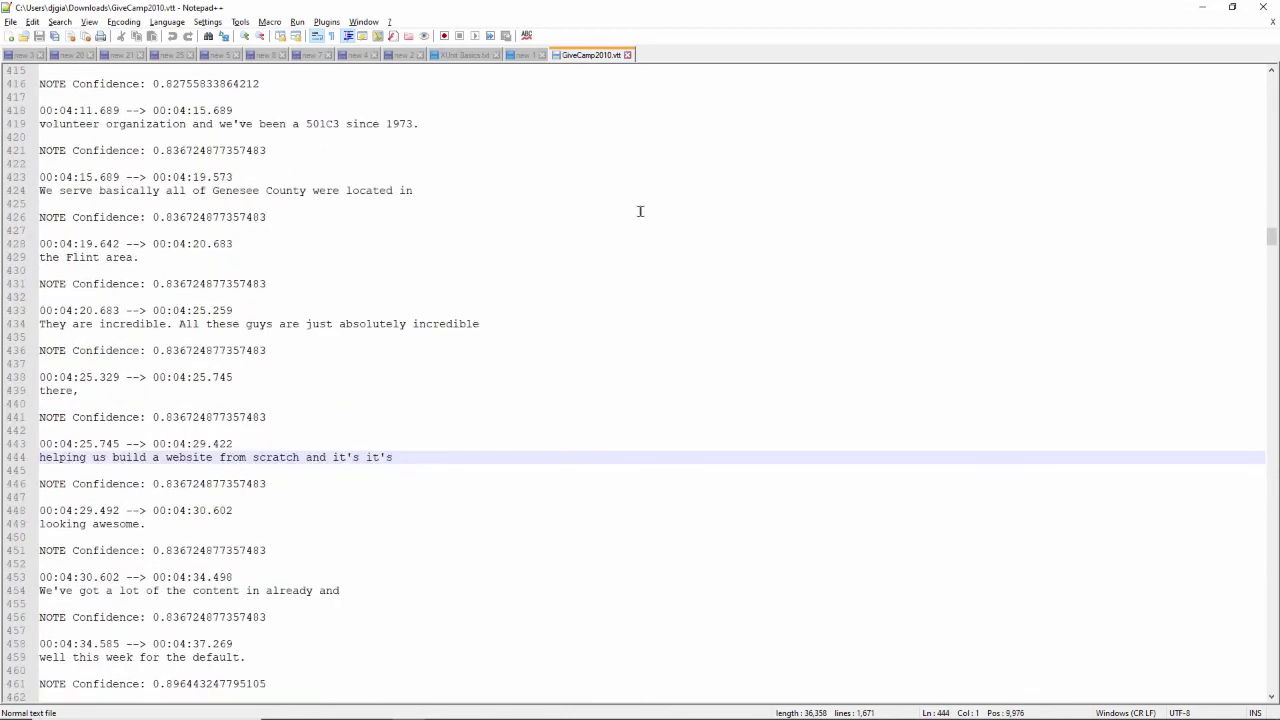
# Return to the start of the captions file and examine the language line in its header
pyautogui.hotkey('ctrl', 'Home')
pyautogui.press('Down')
pyautogui.press('Down')
pyautogui.press('Down')
pyautogui.press('Down')
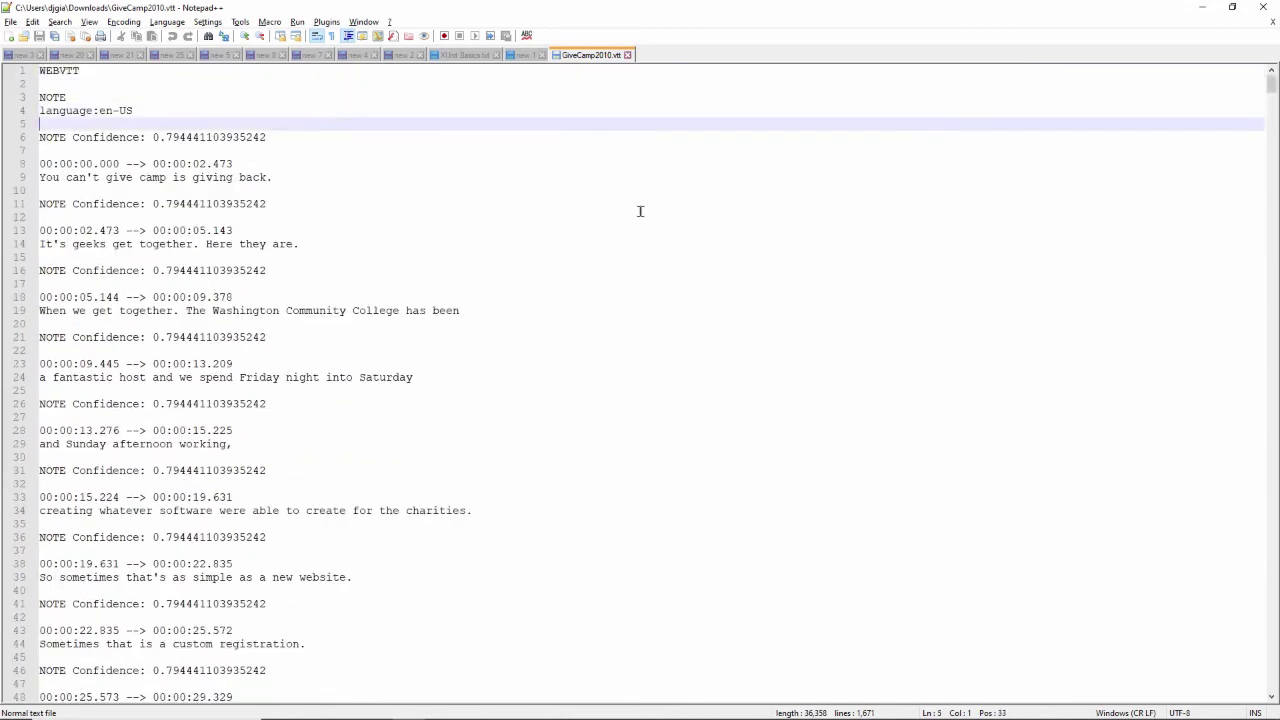
pyautogui.press('Up')
pyautogui.hotkey('shift', 'Down')
pyautogui.press('Down')
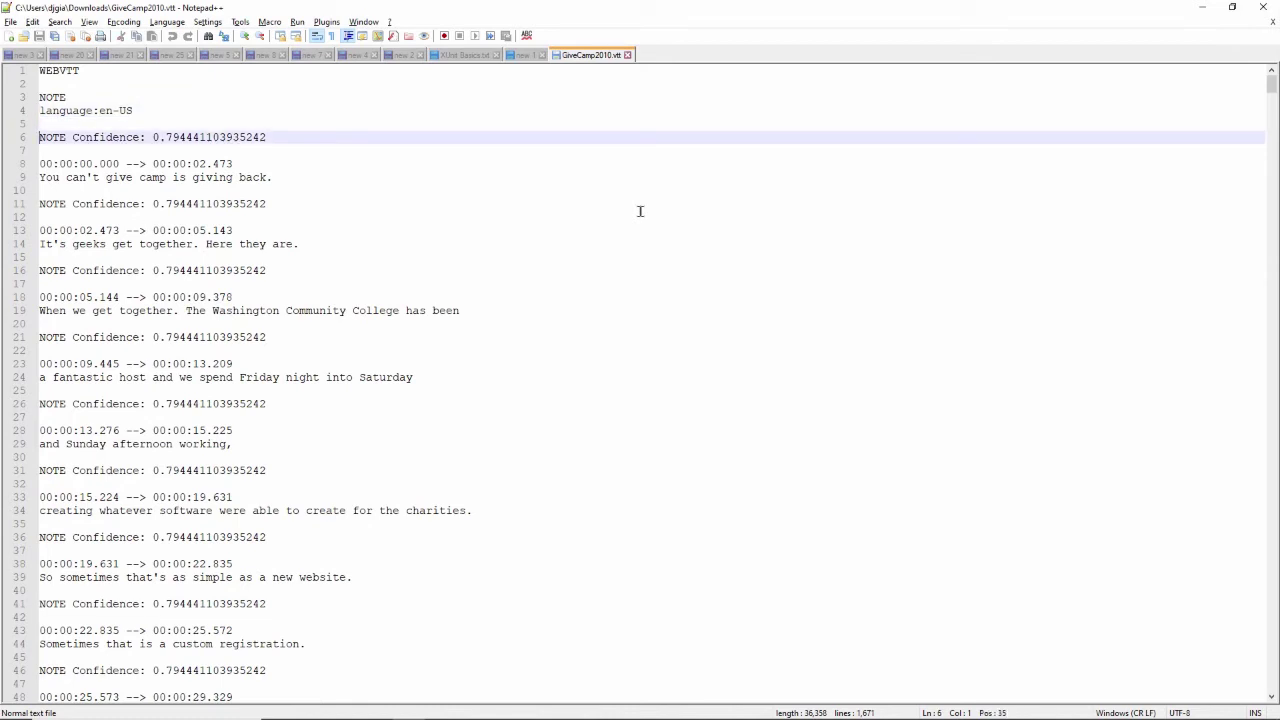
# Close the captions file and dismiss the closed captions download dialog in the browser
pyautogui.hotkey('ctrl', 'w')
pyautogui.hotkey('alt', 'Tab')
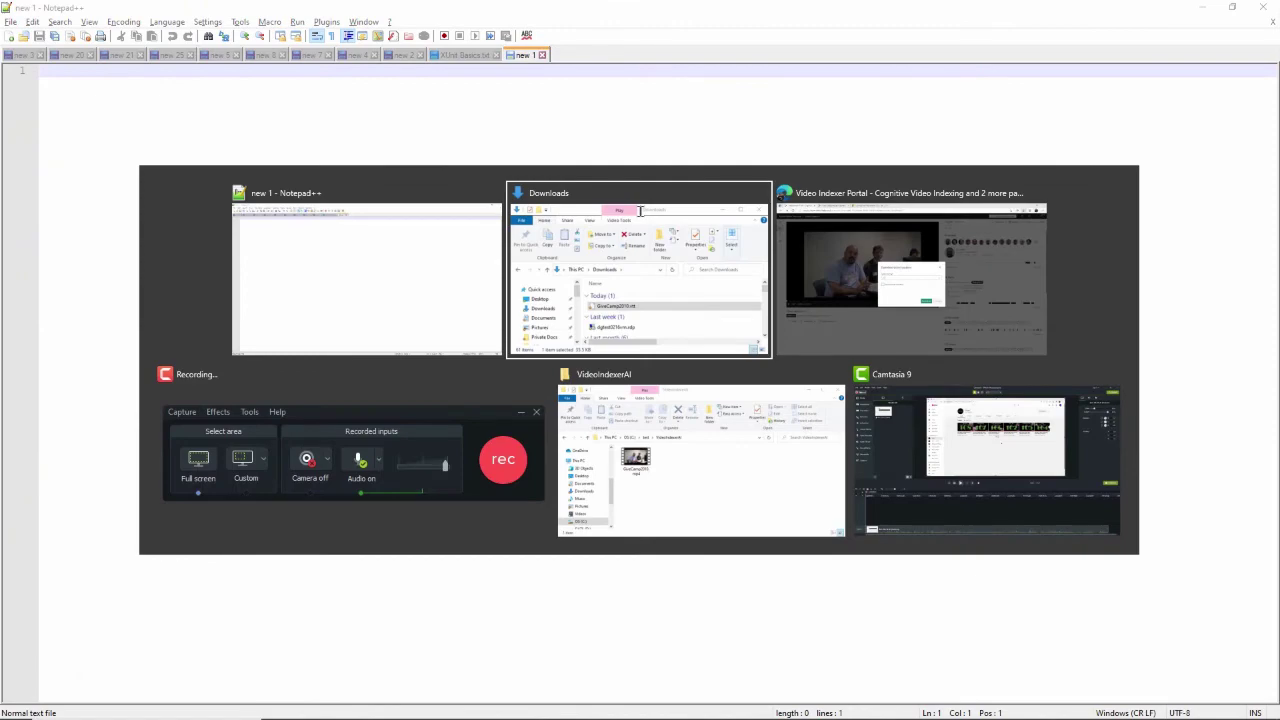
pyautogui.hotkey('alt', 'Tab')
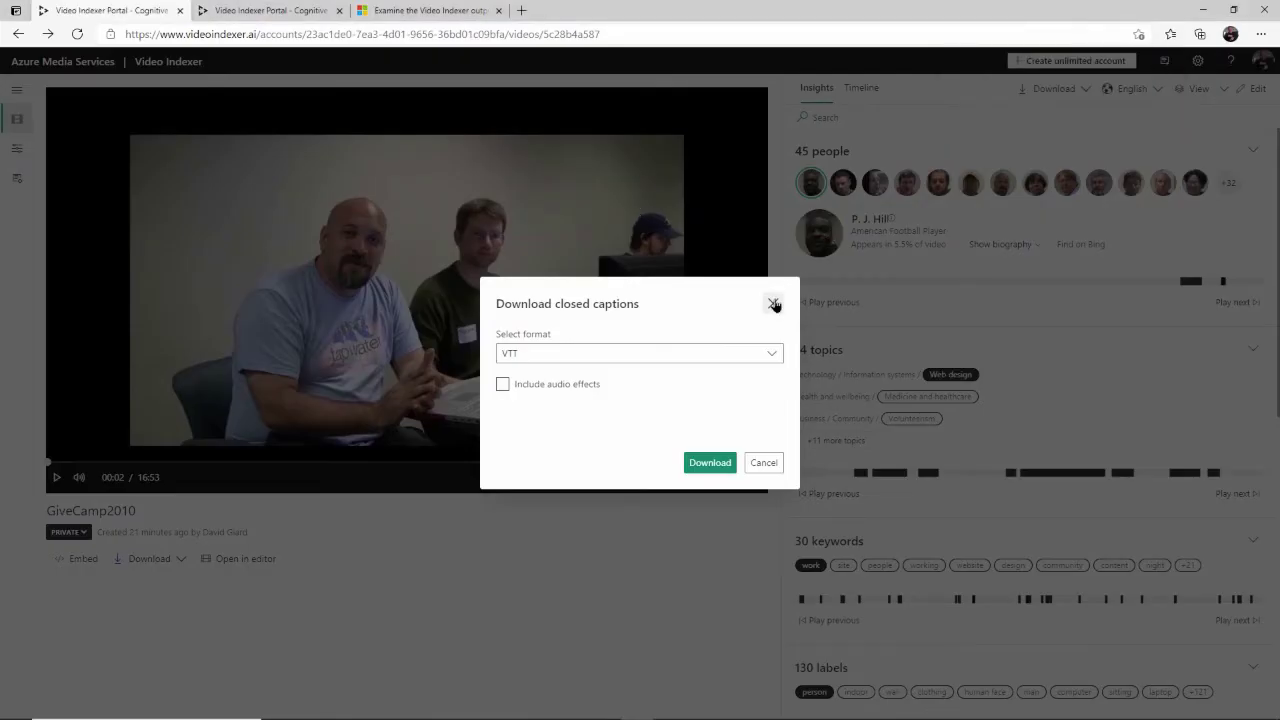
pyautogui.click(773, 303)
# Download the video's insights as JSON and save the file as givecamp in the VideoIndexerAI folder
pyautogui.click(1084, 92)
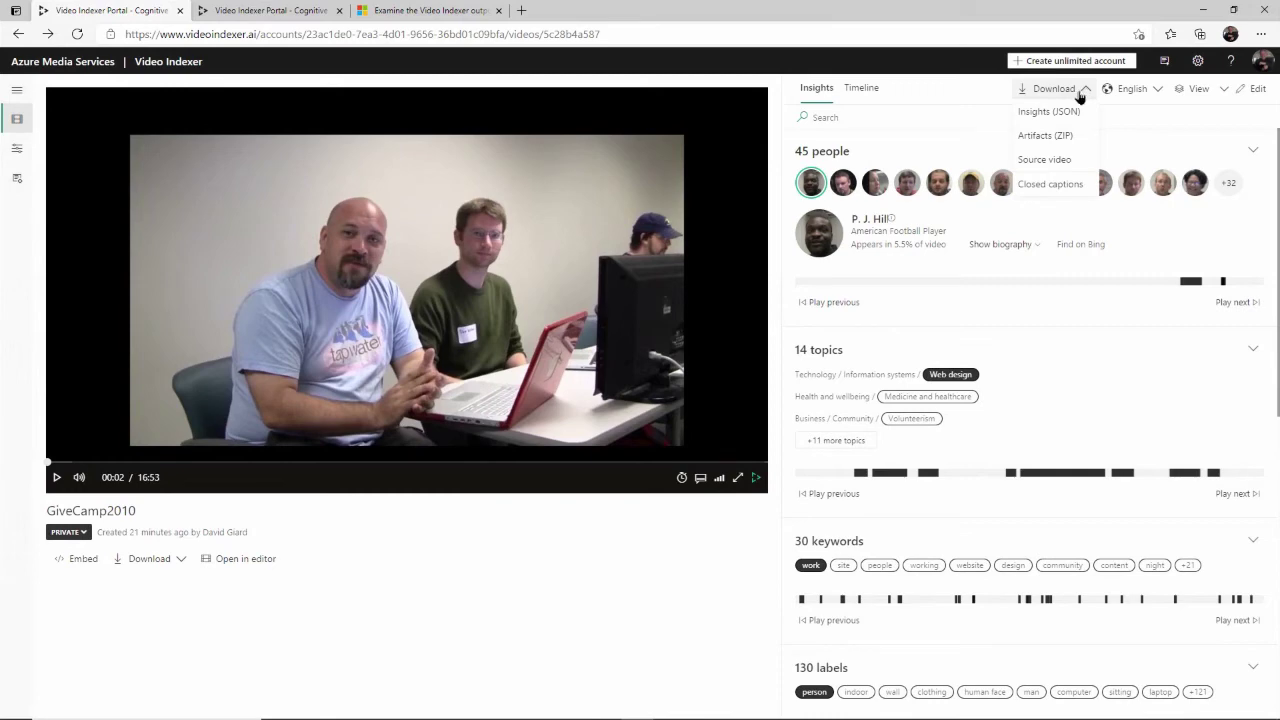
pyautogui.click(1039, 112)
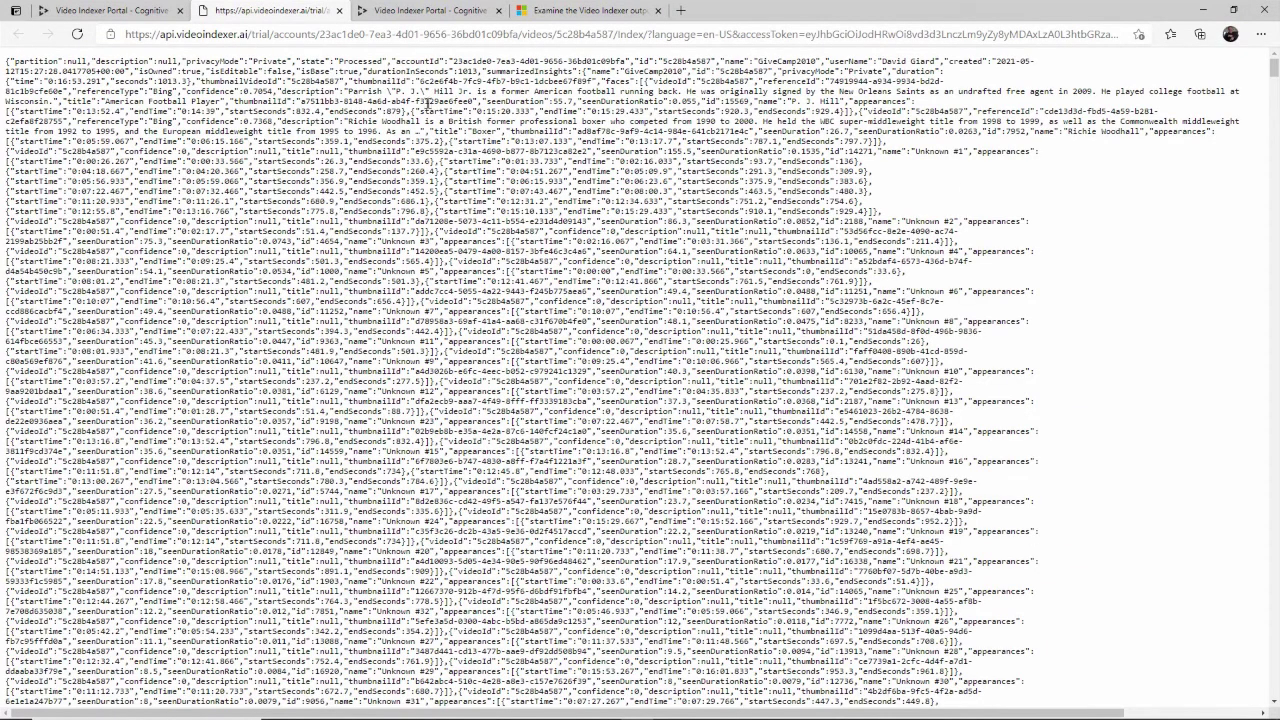
pyautogui.rightClick(305, 184)
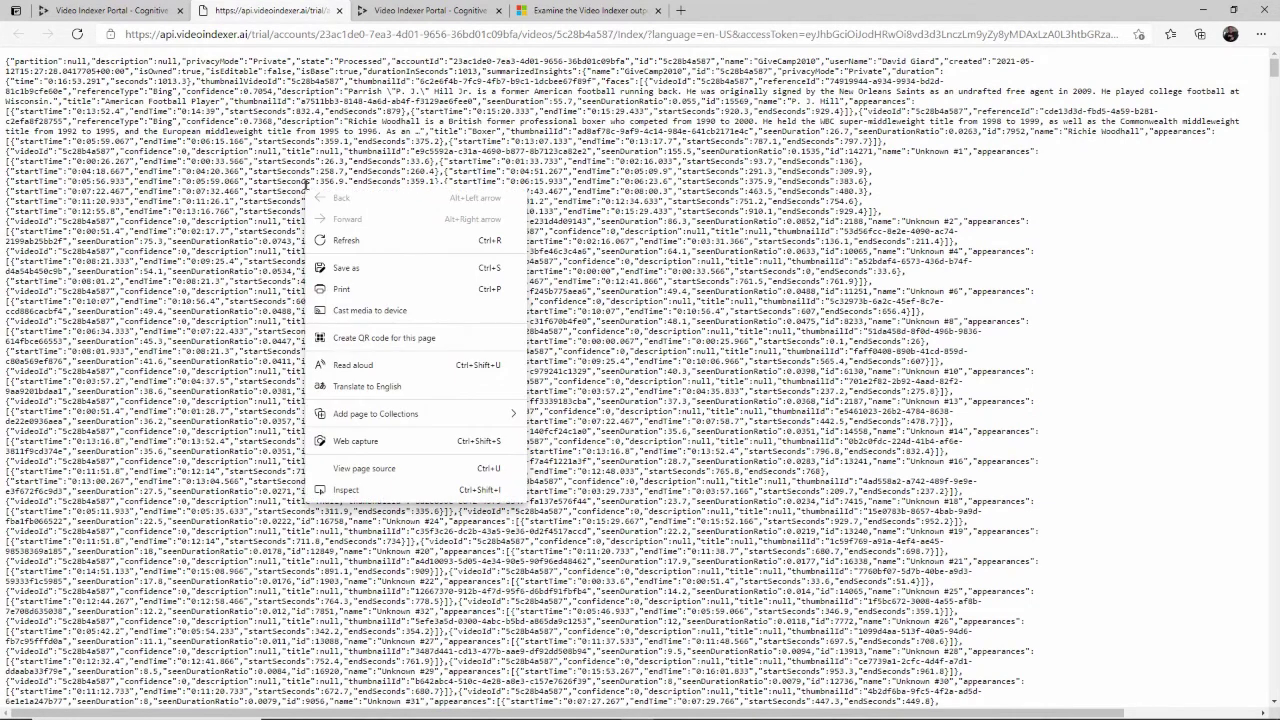
pyautogui.click(332, 267)
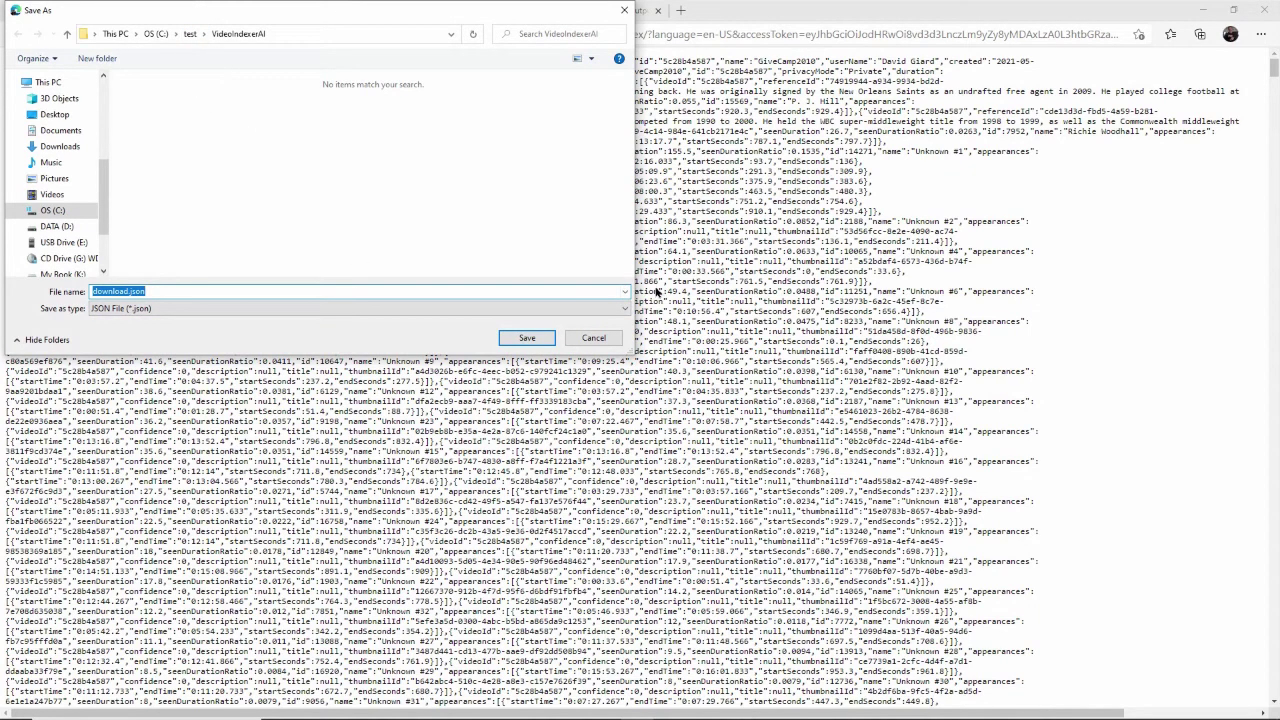
pyautogui.write('givecamp')
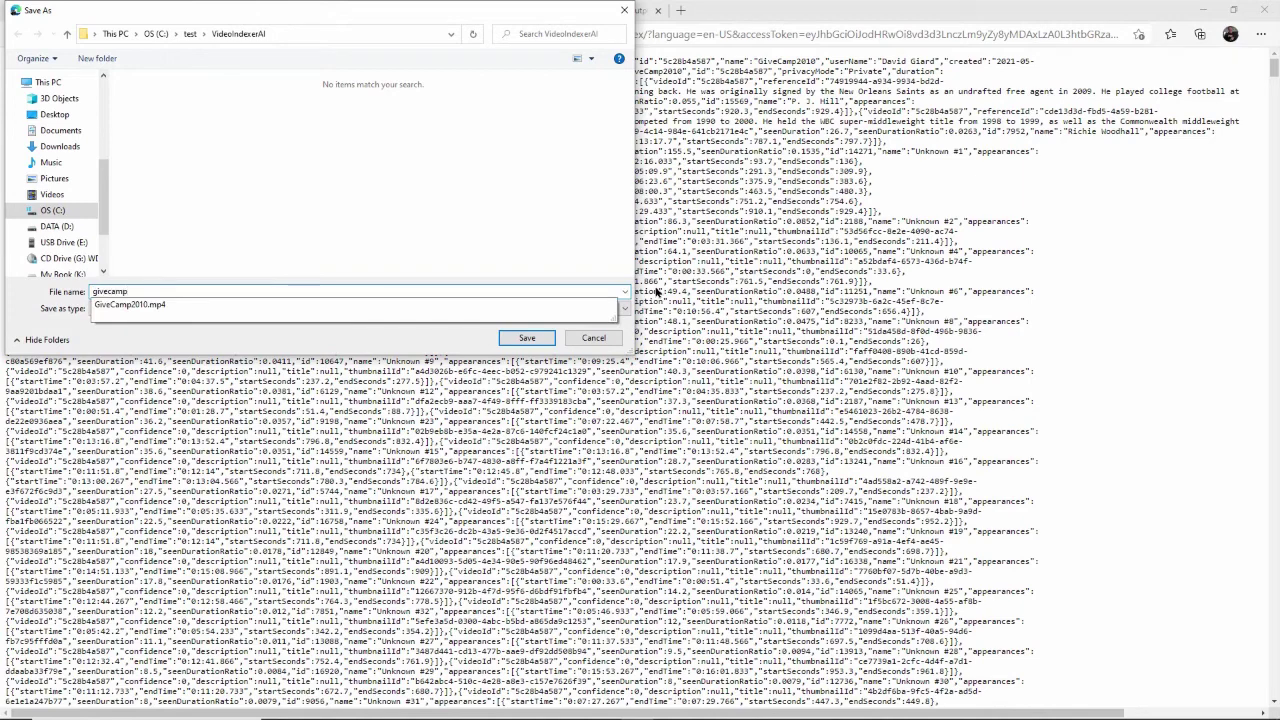
pyautogui.press('Return')
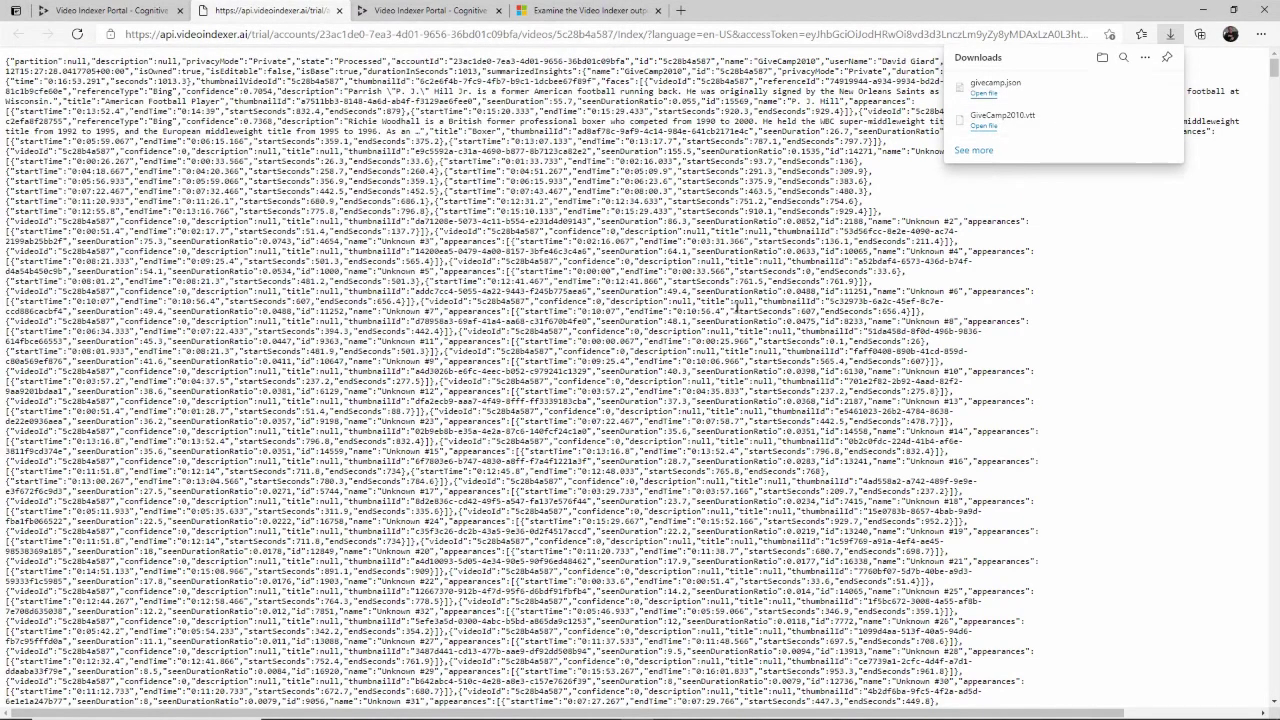
# Open givecamp.json from the VideoIndexerAI folder in Visual Studio Code and format the document
pyautogui.hotkey('alt', 'Tab')
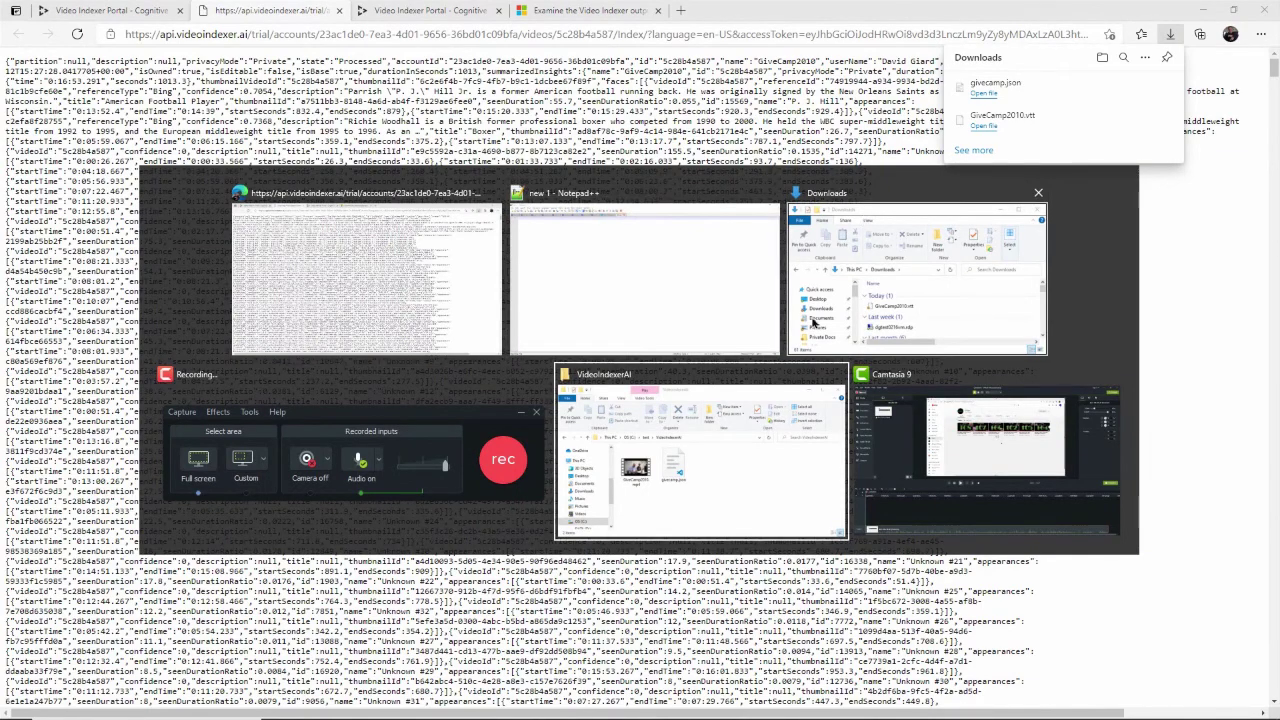
pyautogui.click(766, 369)
pyautogui.rightClick(628, 293)
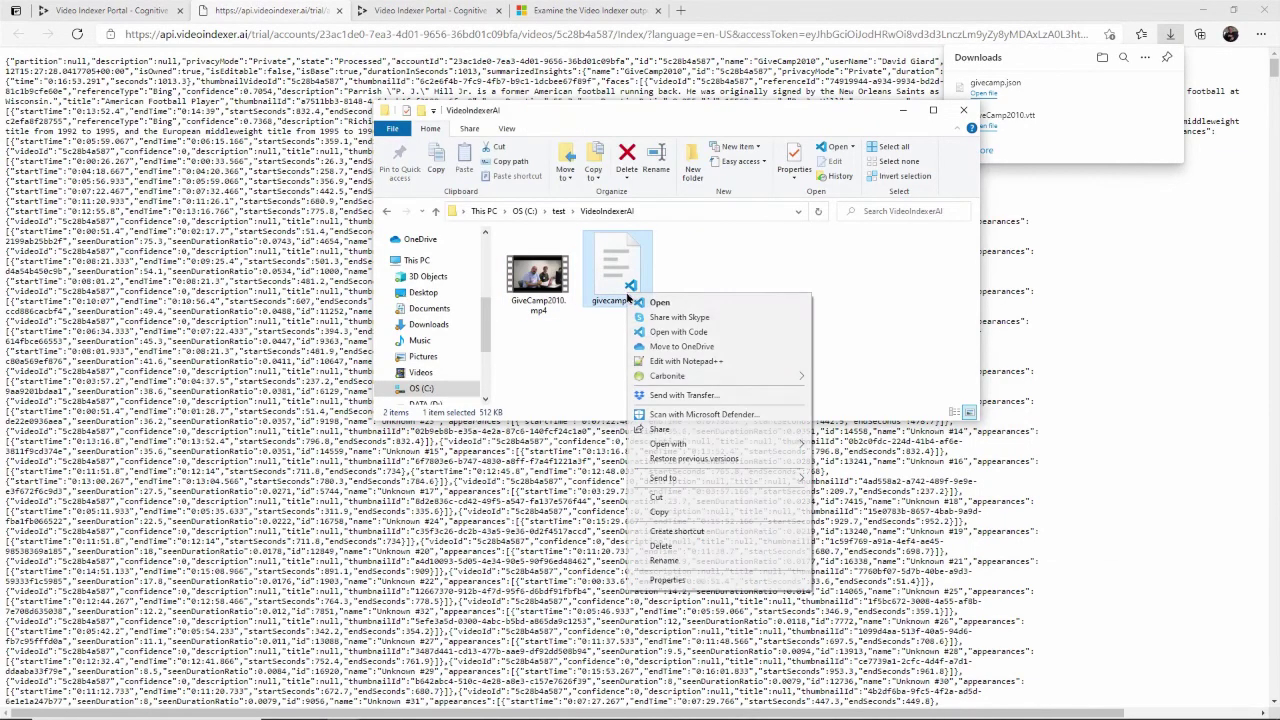
pyautogui.click(678, 332)
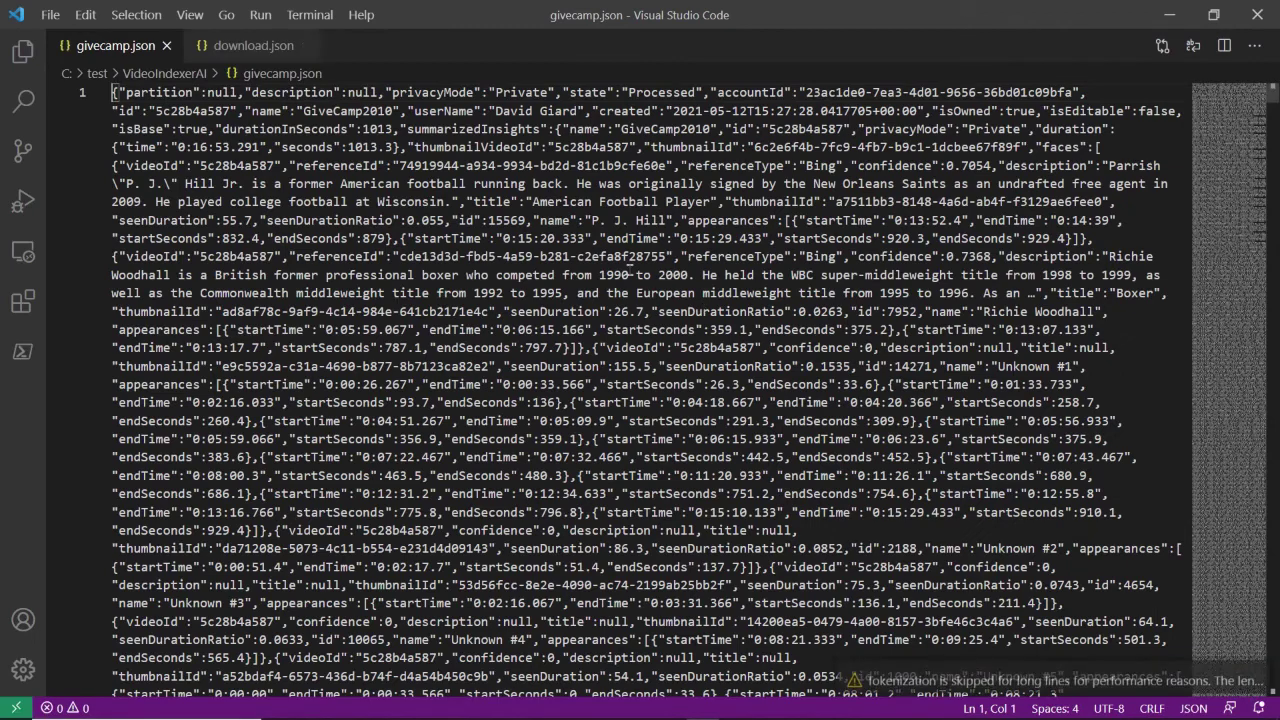
pyautogui.rightClick(535, 238)
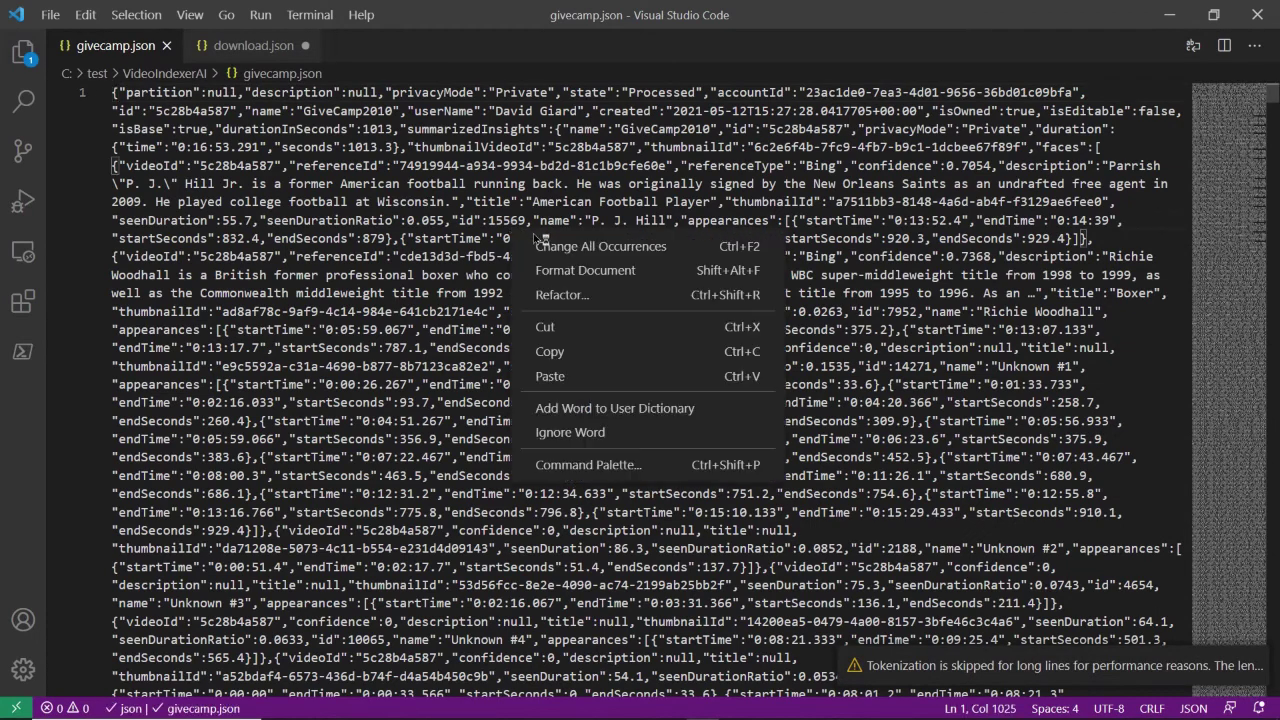
pyautogui.click(584, 270)
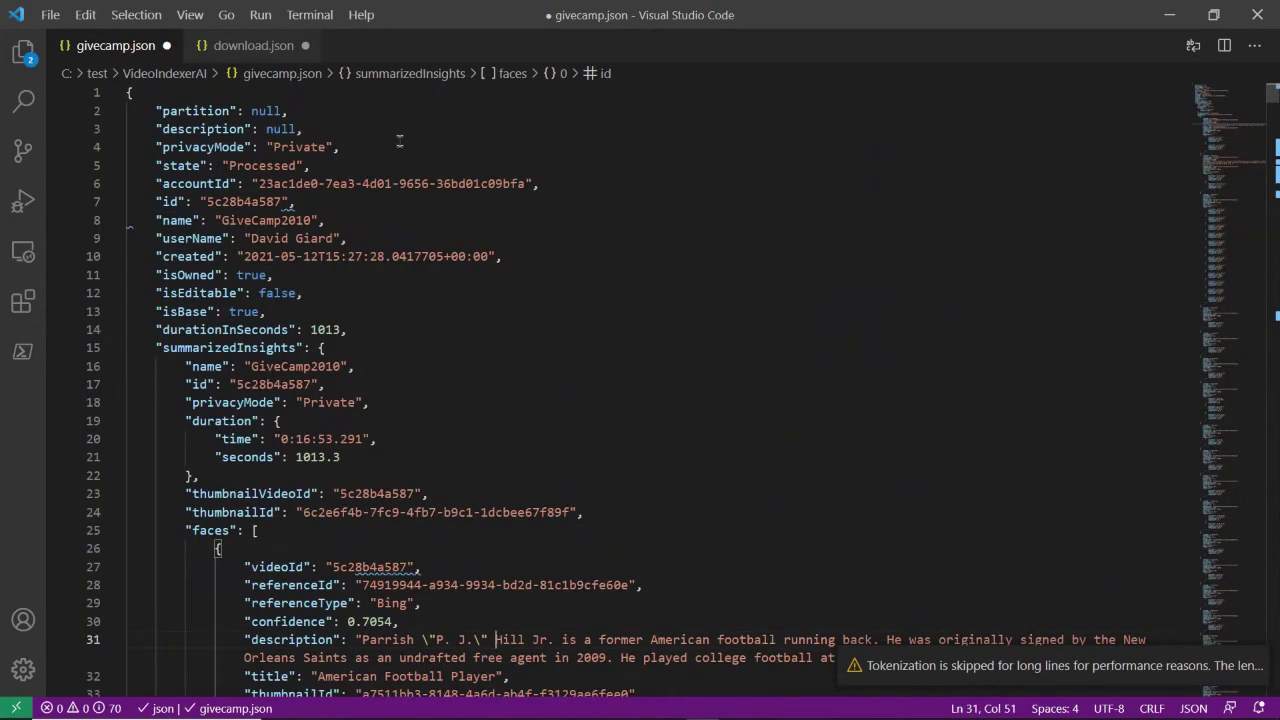
# Look through the formatted insights from the video's general properties to the face appearances, ending back at the first line
pyautogui.click(494, 118)
pyautogui.press('Down')
pyautogui.press('Down')
pyautogui.press('Down')
pyautogui.press('Down')
pyautogui.press('Down')
pyautogui.press('Down')
pyautogui.press('Down')
pyautogui.press('Down')
pyautogui.press('Down')
pyautogui.press('Down')
pyautogui.press('Down')
pyautogui.press('Down')
pyautogui.press('Down')
pyautogui.press('Down')
pyautogui.press('Down')
pyautogui.press('Down')
pyautogui.press('Down')
pyautogui.press('Down')
pyautogui.press('Down')
pyautogui.press('Down')
pyautogui.press('Down')
pyautogui.press('Down')
pyautogui.press('Down')
pyautogui.press('Down')
pyautogui.press('Down')
pyautogui.press('Down')
pyautogui.press('Down')
pyautogui.press('Down')
pyautogui.press('Down')
pyautogui.press('Down')
pyautogui.press('Down')
pyautogui.press('Down')
pyautogui.press('Down')
pyautogui.press('Down')
pyautogui.press('Down')
pyautogui.press('Down')
pyautogui.press('Down')
pyautogui.press('Down')
pyautogui.press('Down')
pyautogui.press('Down')
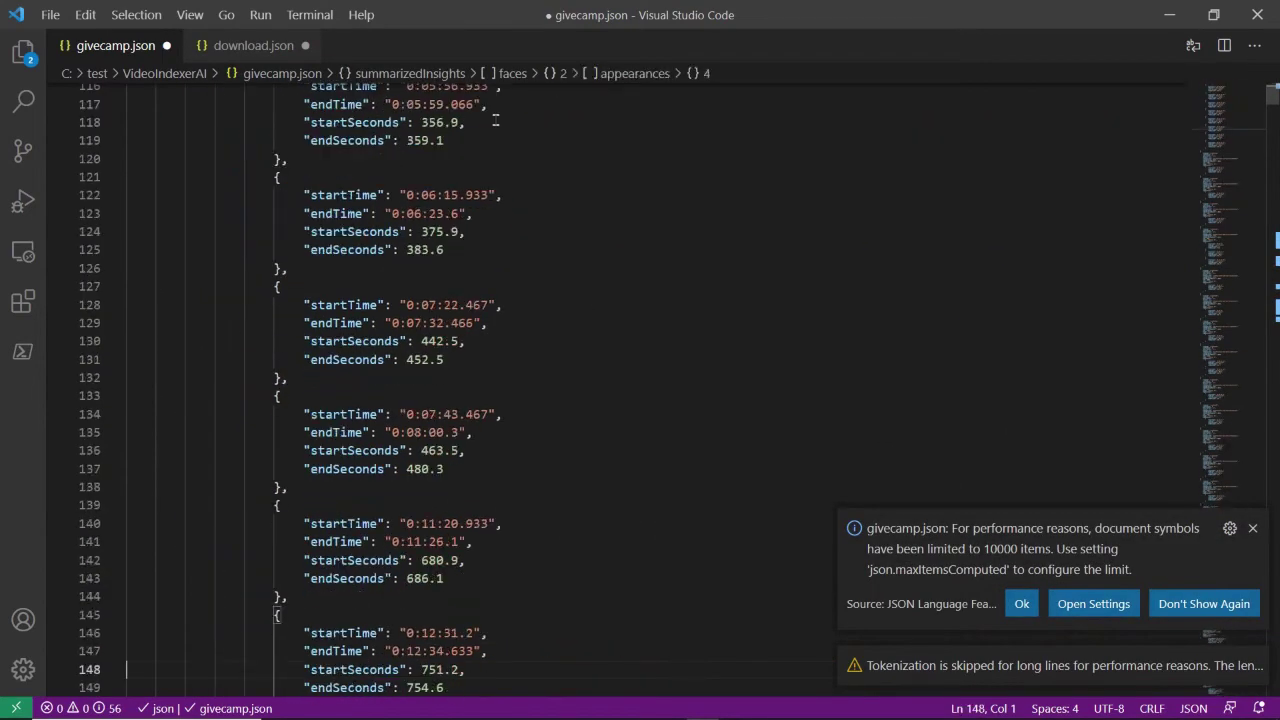
pyautogui.hotkey('ctrl', 'Home')
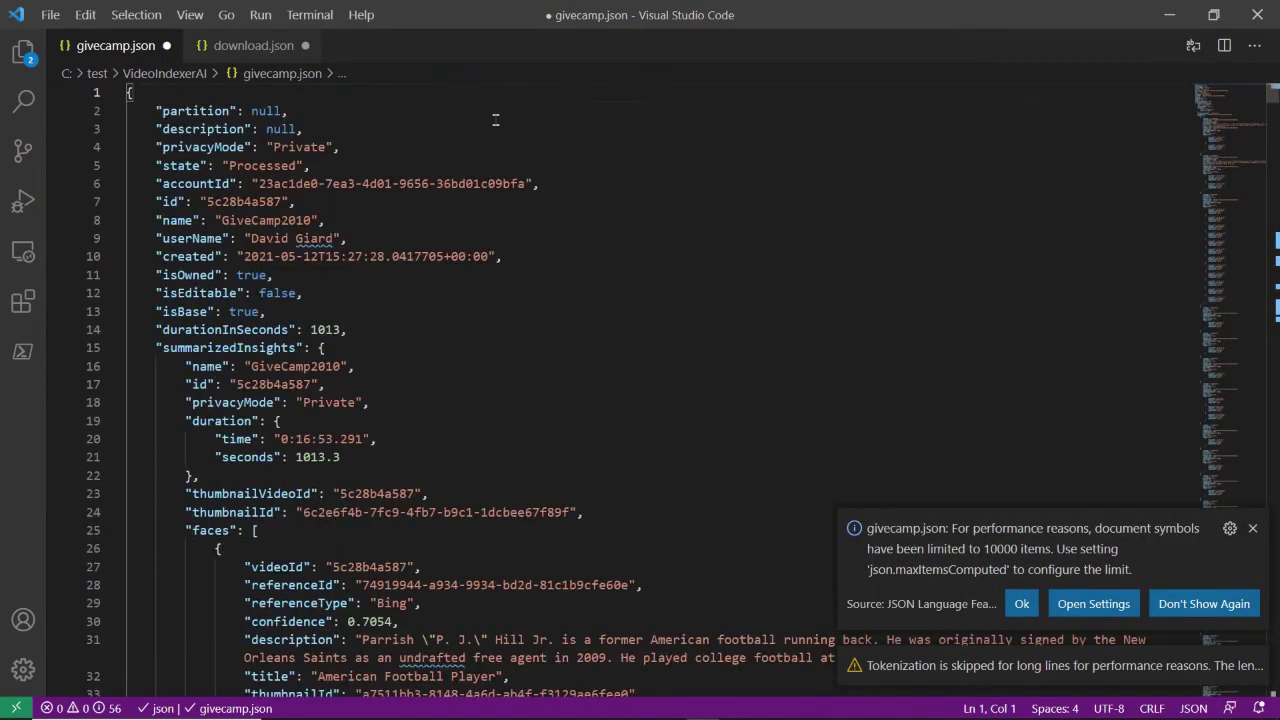
# Search the file for "emotion" and examine the Joy entry's appearances, highlighting the first appearance's start and end times
pyautogui.hotkey('ctrl', 'f')
pyautogui.write('emotion')
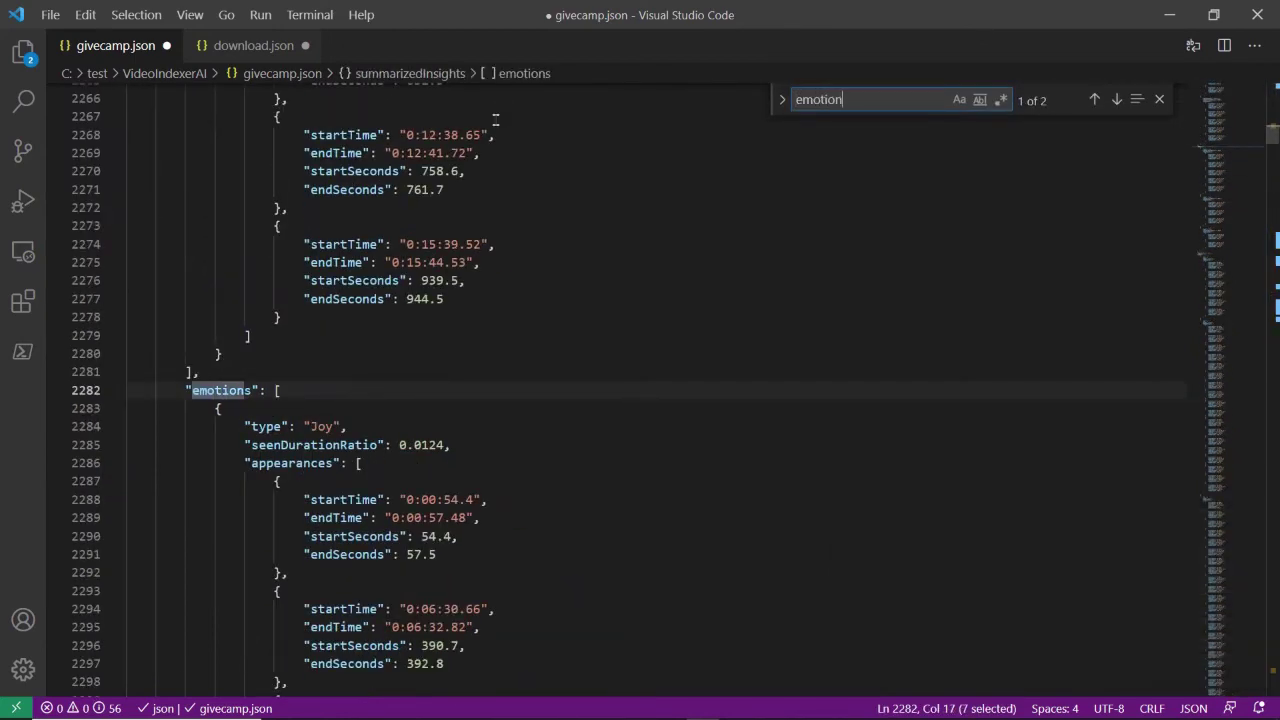
pyautogui.scroll(-2, 425, 406)
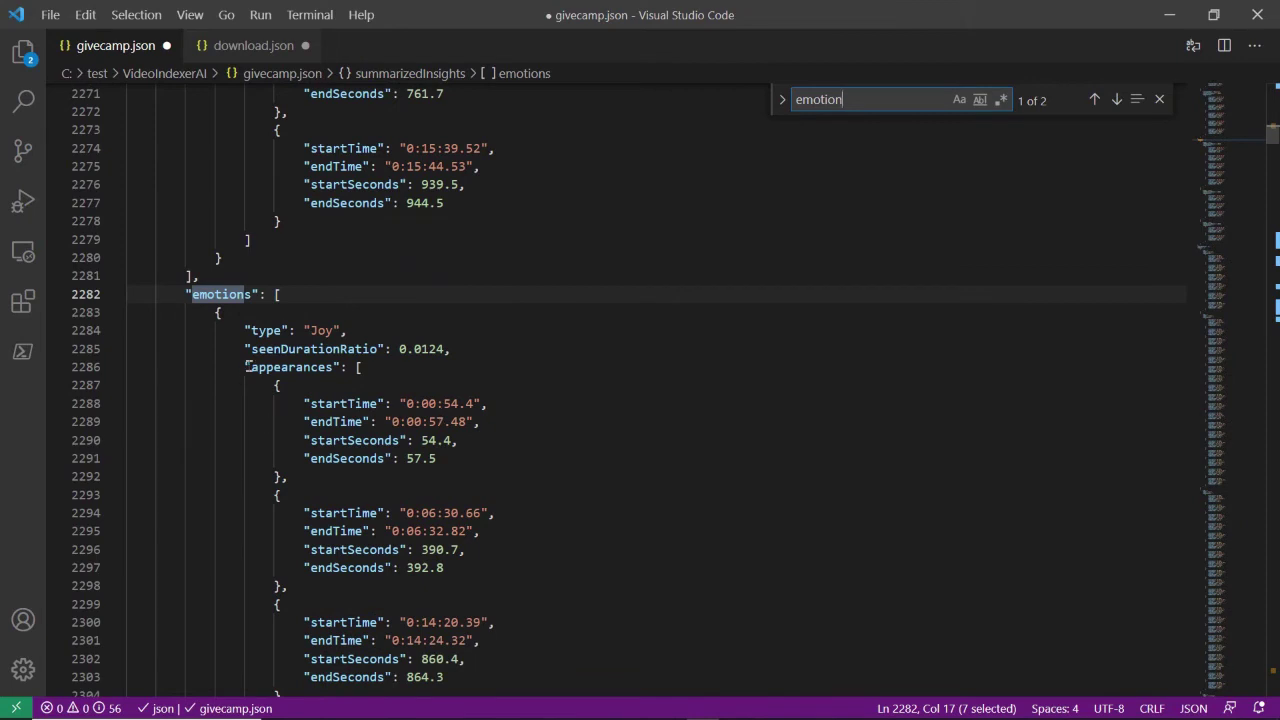
pyautogui.click(247, 367)
pyautogui.click(399, 403)
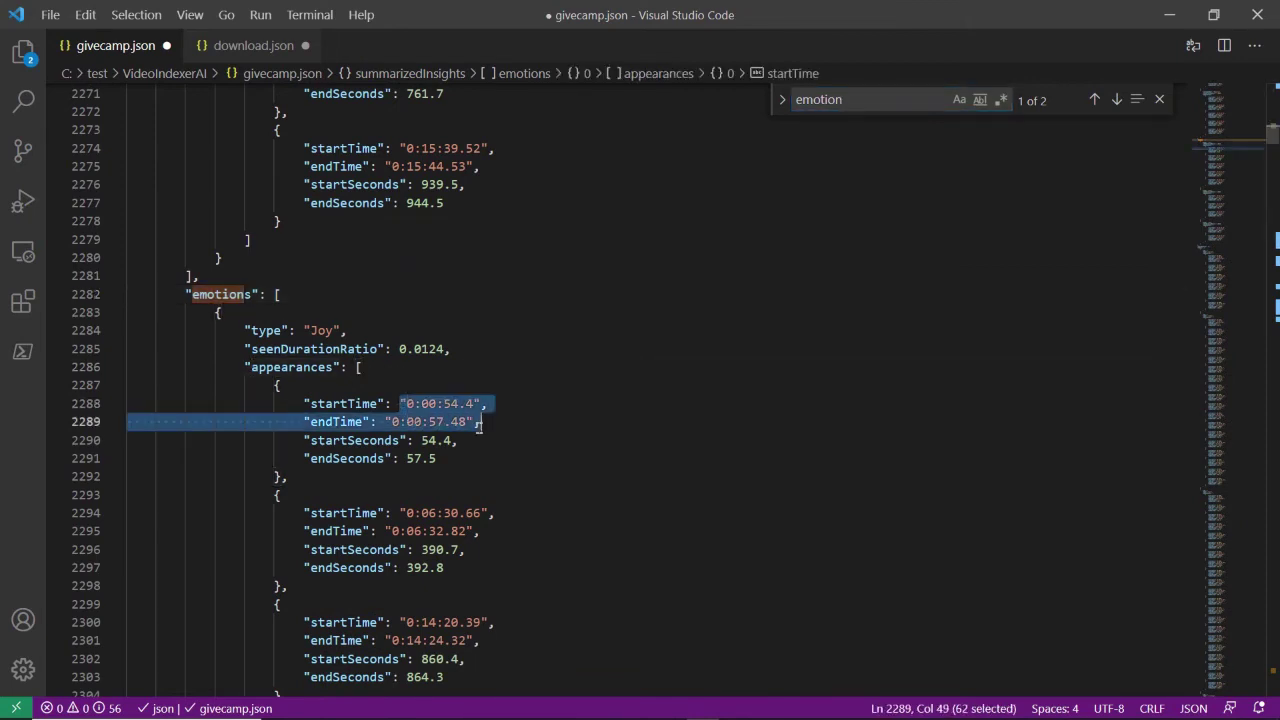
pyautogui.moveTo(437, 458); pyautogui.dragTo(179, 403)
pyautogui.click(574, 458)
pyautogui.scroll(-1, 576, 462)
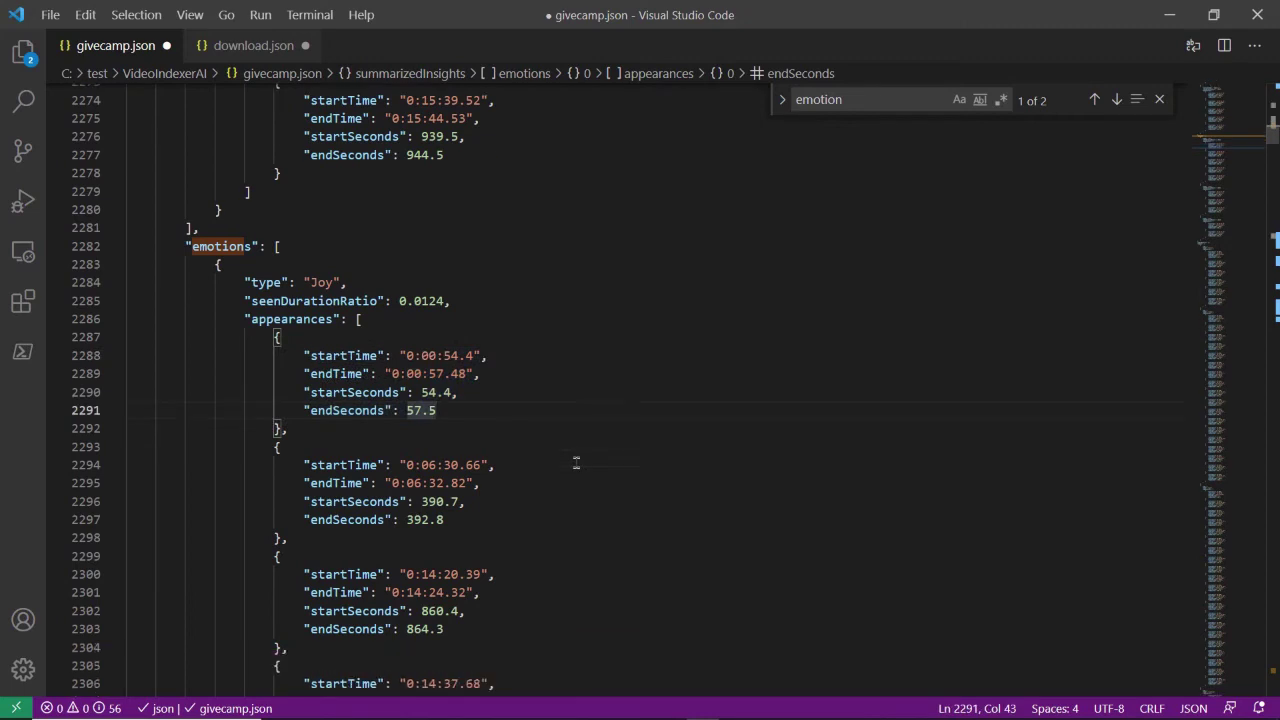
# Examine the remaining entries of the emotions section, highlighting the type names Joy, Fear and Sad in turn
pyautogui.moveTo(310, 282); pyautogui.dragTo(336, 282)
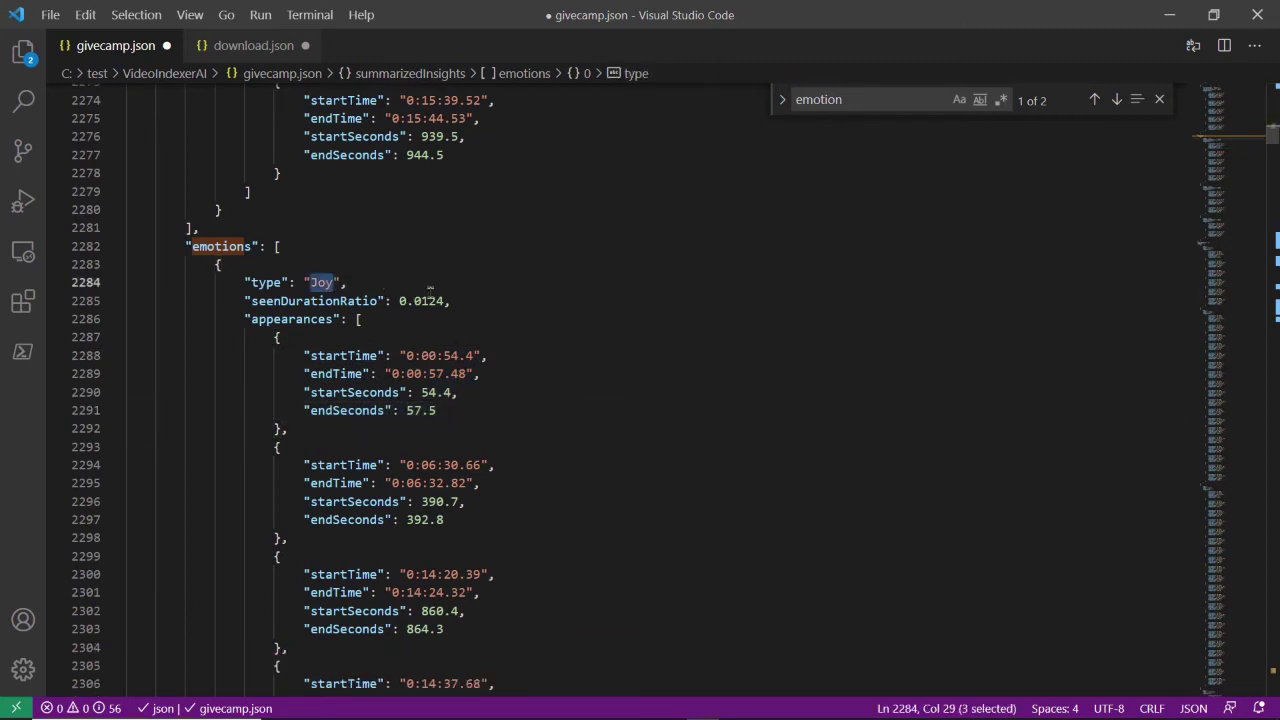
pyautogui.scroll(-12, 441, 290)
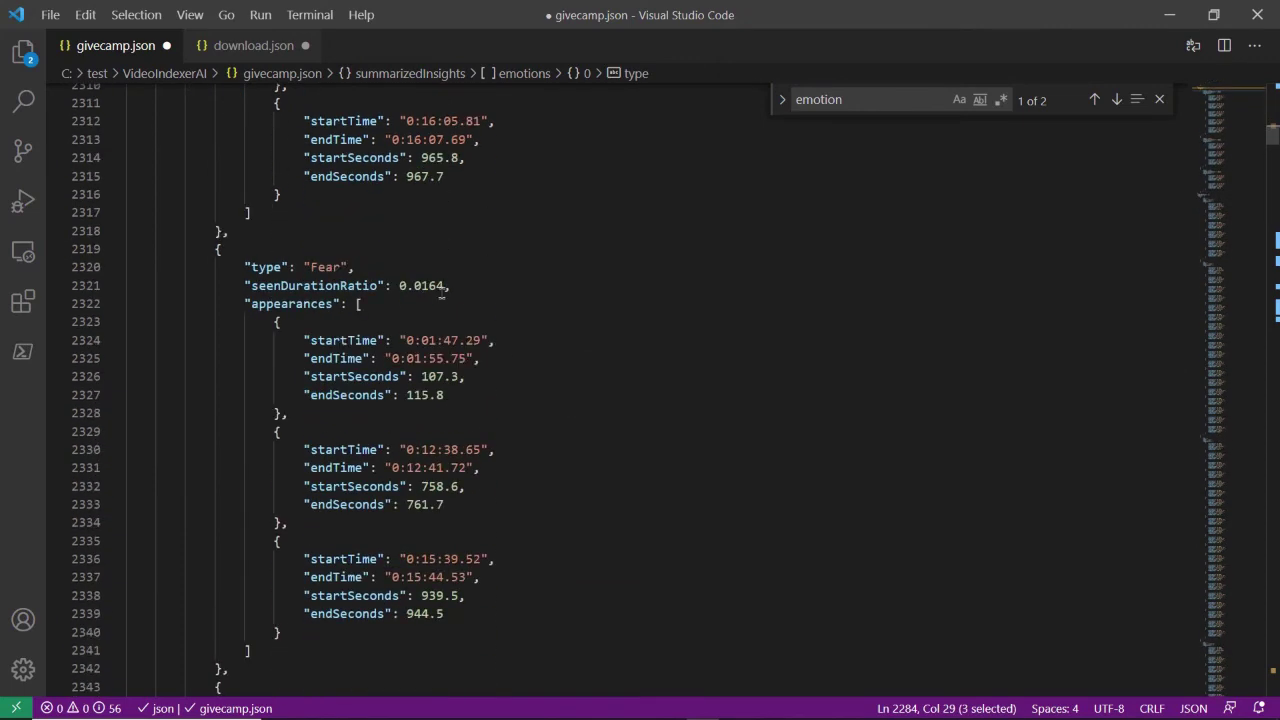
pyautogui.doubleClick(325, 267)
pyautogui.scroll(-8, 320, 270)
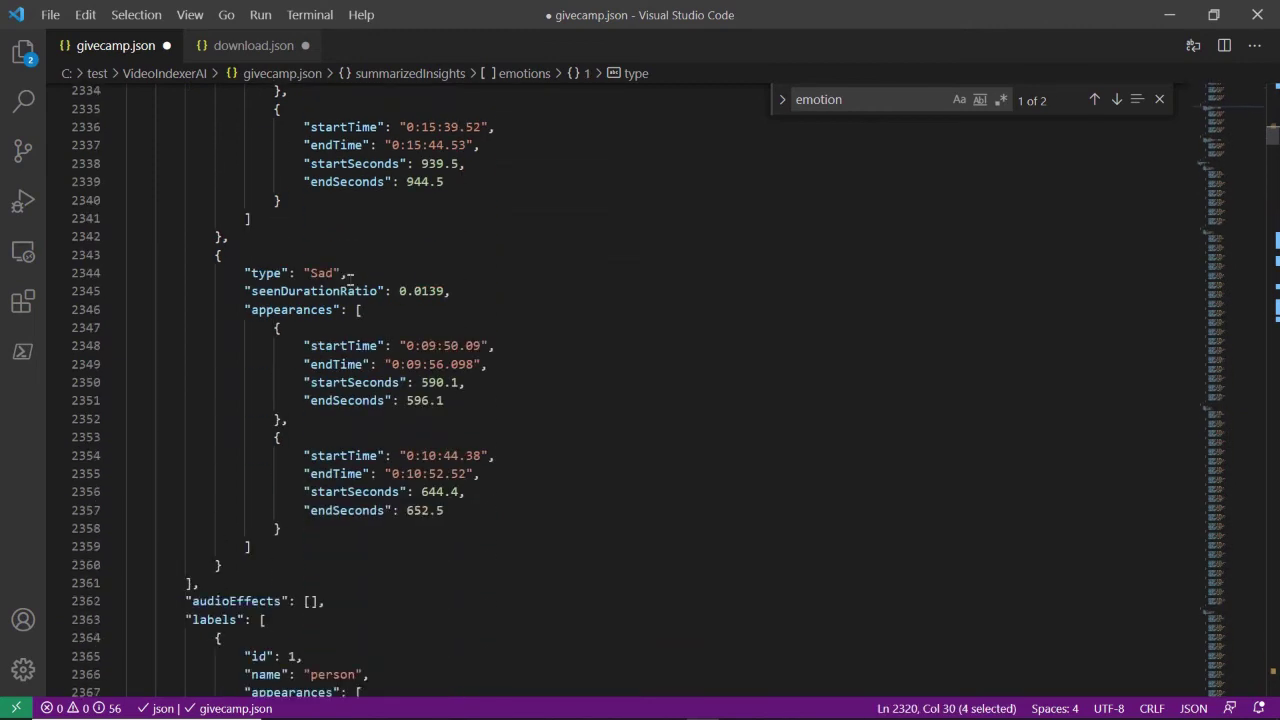
pyautogui.click(313, 272)
pyautogui.doubleClick(318, 272)
pyautogui.scroll(-2, 551, 318)
# Search the file for "scenes" and highlight the adjusted start and end times of the first scene
pyautogui.hotkey('ctrl', 'f')
pyautogui.write('scenes')
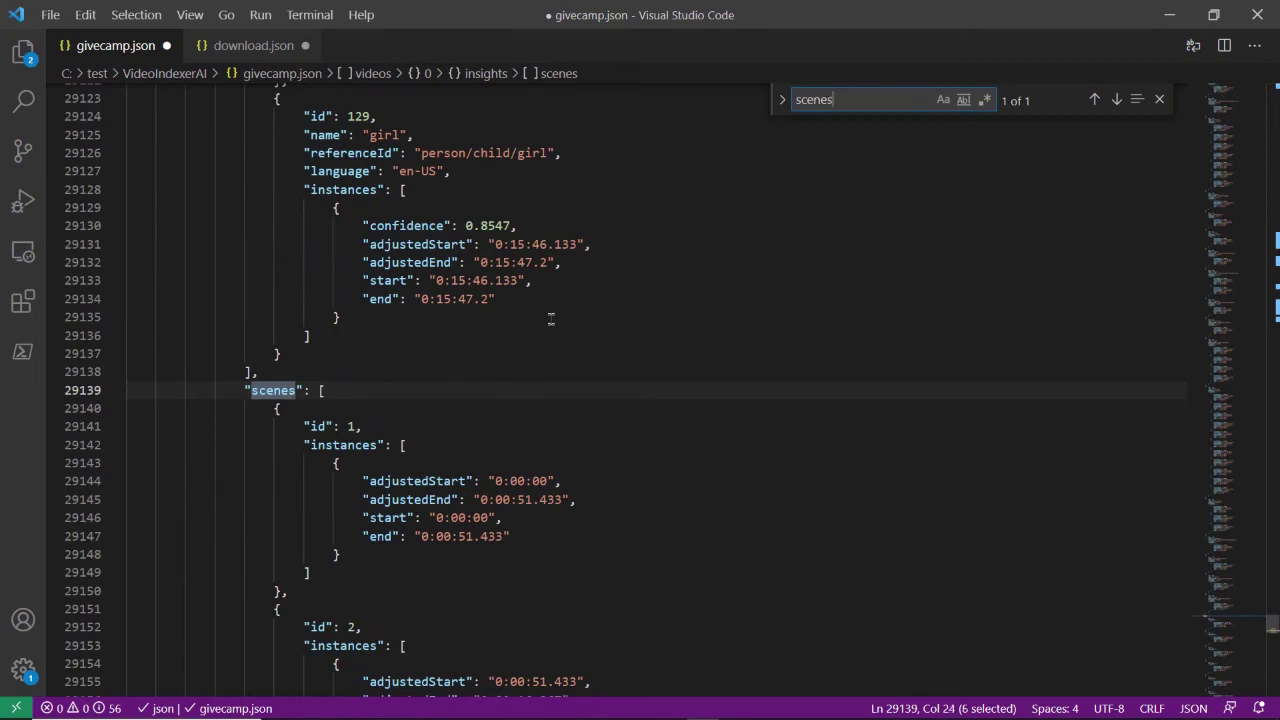
pyautogui.press('Escape')
pyautogui.click(547, 380)
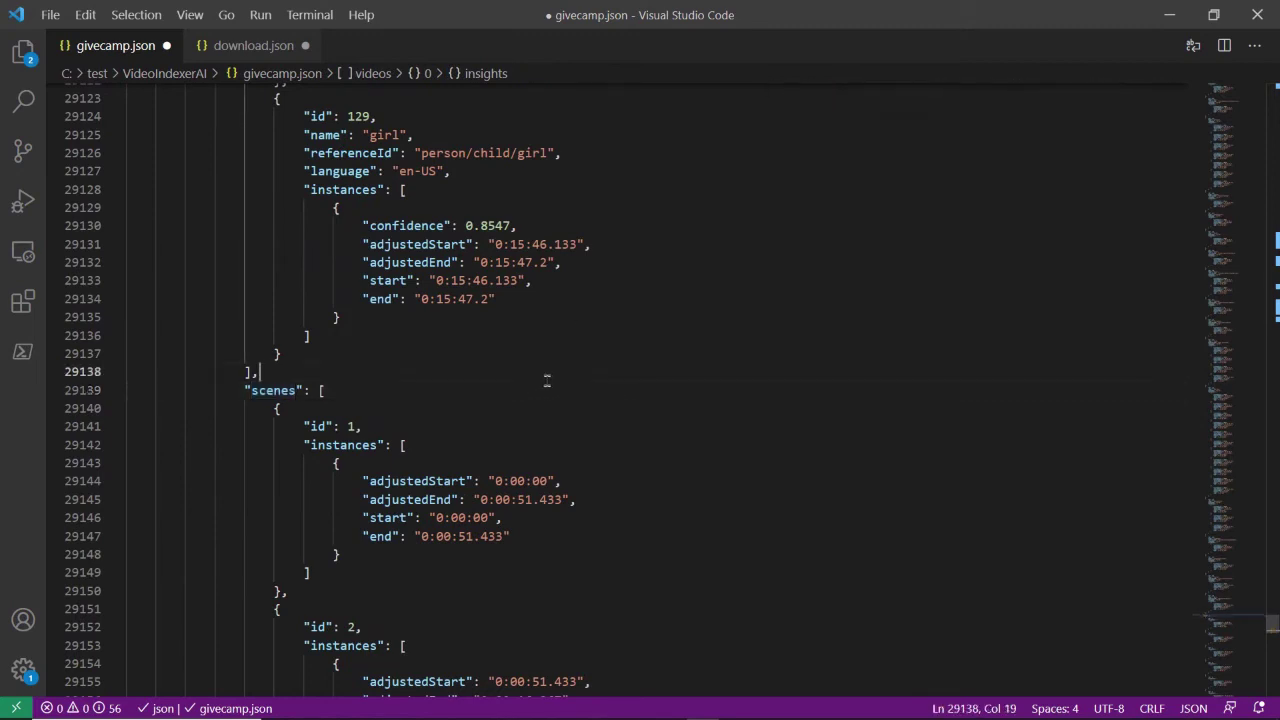
pyautogui.press('Home')
pyautogui.press('Home')
pyautogui.press('Down')
pyautogui.press('Down')
pyautogui.press('Down')
pyautogui.press('Down')
pyautogui.press('Down')
pyautogui.press('Down')
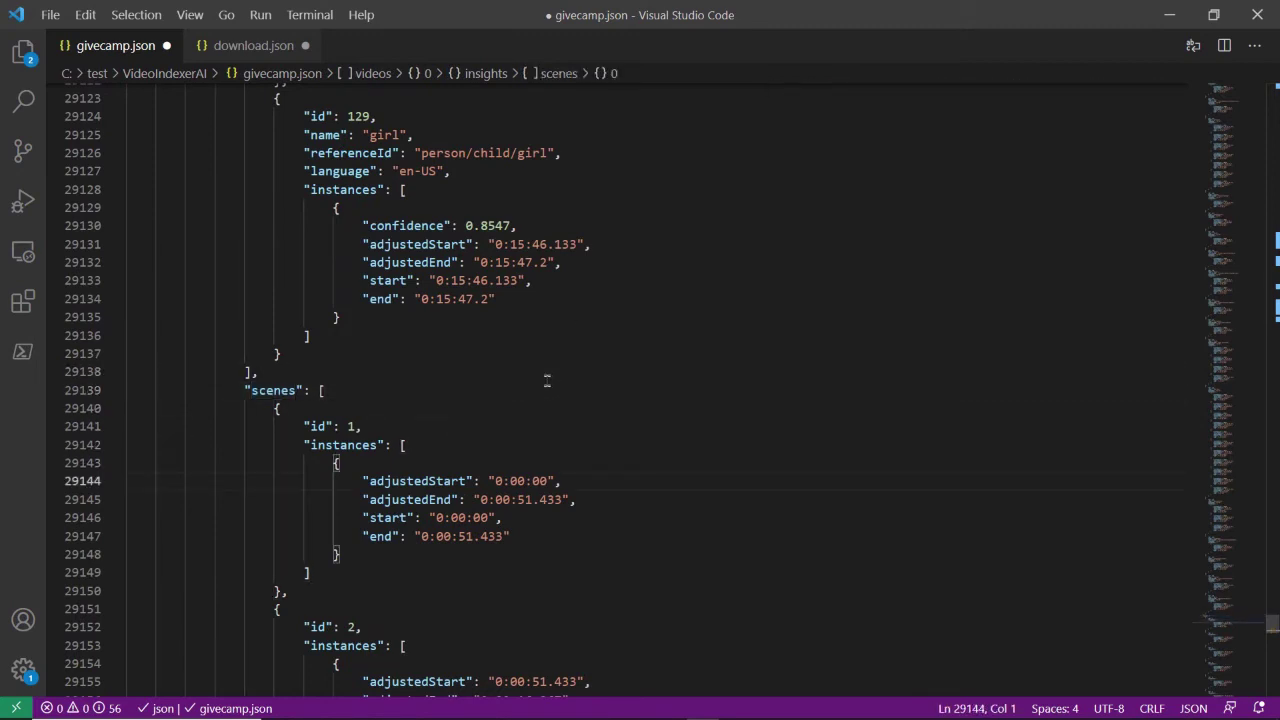
pyautogui.hotkey('shift', 'Down')
pyautogui.hotkey('shift', 'Down')
# Move on to the scene with id 2 and highlight its adjusted and actual start and end times
pyautogui.press('Down')
pyautogui.press('Down')
pyautogui.press('Down')
pyautogui.press('Down')
pyautogui.press('Down')
pyautogui.press('Down')
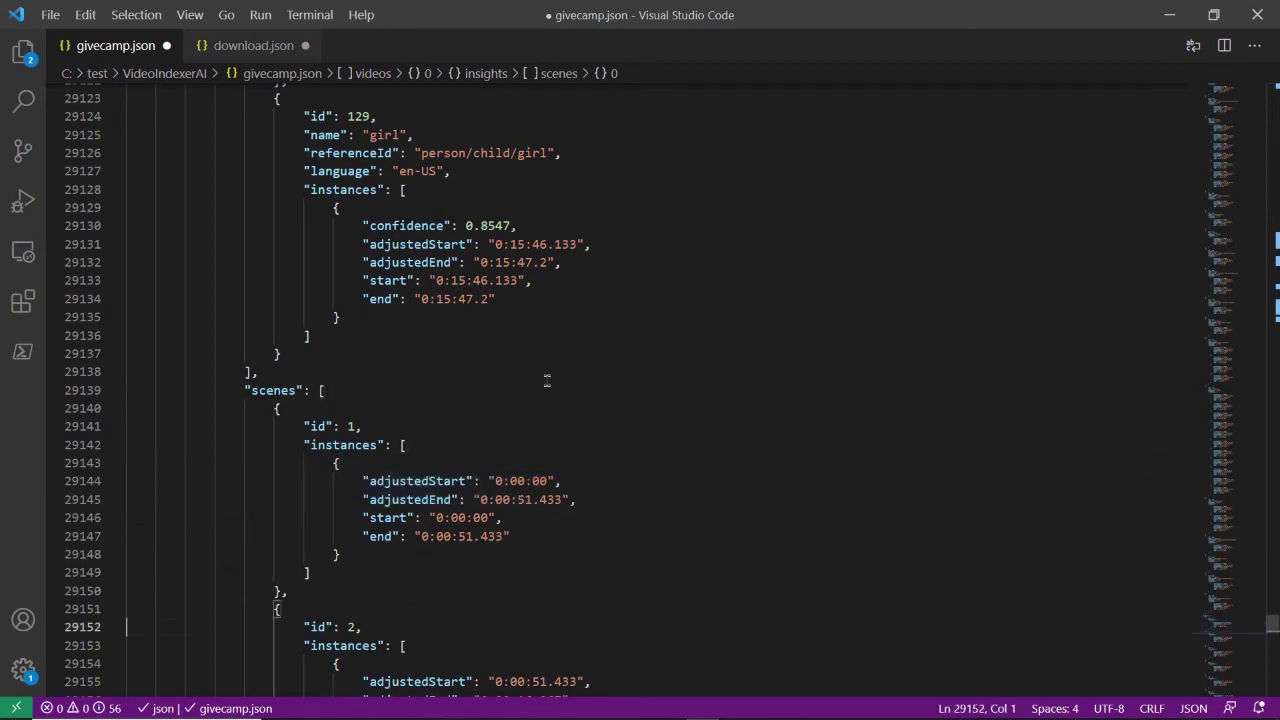
pyautogui.press('Down')
pyautogui.press('Down')
pyautogui.press('Down')
pyautogui.press('Down')
pyautogui.hotkey('shift', 'Down')
pyautogui.hotkey('shift', 'Down')
pyautogui.hotkey('shift', 'Down')
pyautogui.hotkey('shift', 'Down')
# Look through the following scene entries up to the scene with id 9, then return to the file's first line
pyautogui.press('Down')
pyautogui.press('Down')
pyautogui.press('Down')
pyautogui.press('Down')
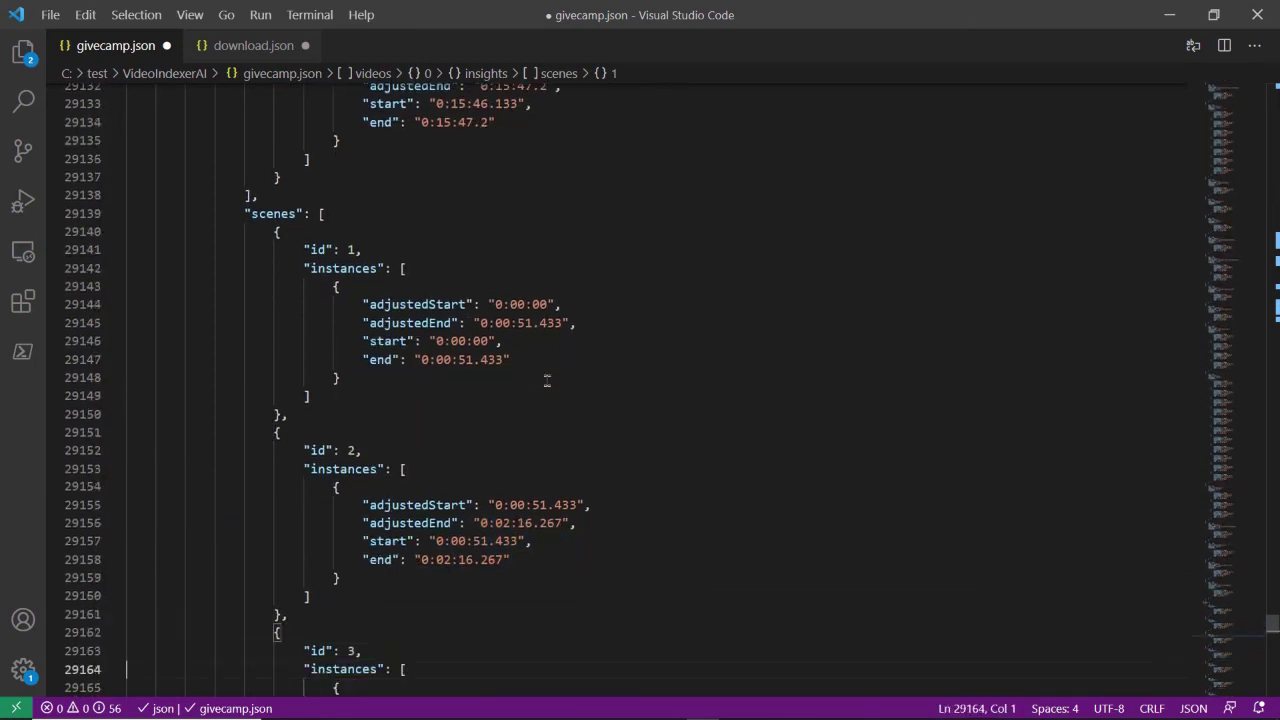
pyautogui.press('Down')
pyautogui.press('Down')
pyautogui.press('Down')
pyautogui.press('Down')
pyautogui.press('Down')
pyautogui.press('Down')
pyautogui.press('Down')
pyautogui.press('Down')
pyautogui.press('Down')
pyautogui.press('Down')
pyautogui.press('Down')
pyautogui.press('Down')
pyautogui.press('Down')
pyautogui.press('Down')
pyautogui.press('Down')
pyautogui.press('Down')
pyautogui.press('Down')
pyautogui.press('Down')
pyautogui.press('Down')
pyautogui.press('Down')
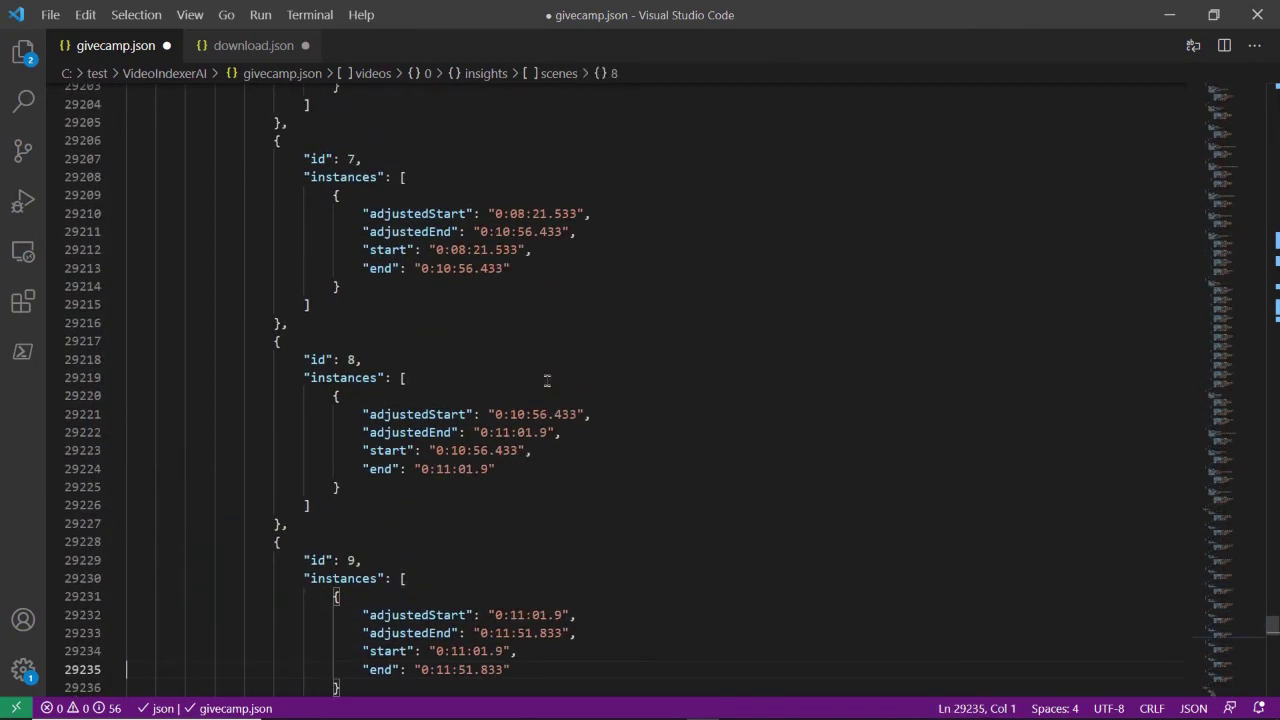
pyautogui.hotkey('ctrl', 'Home')
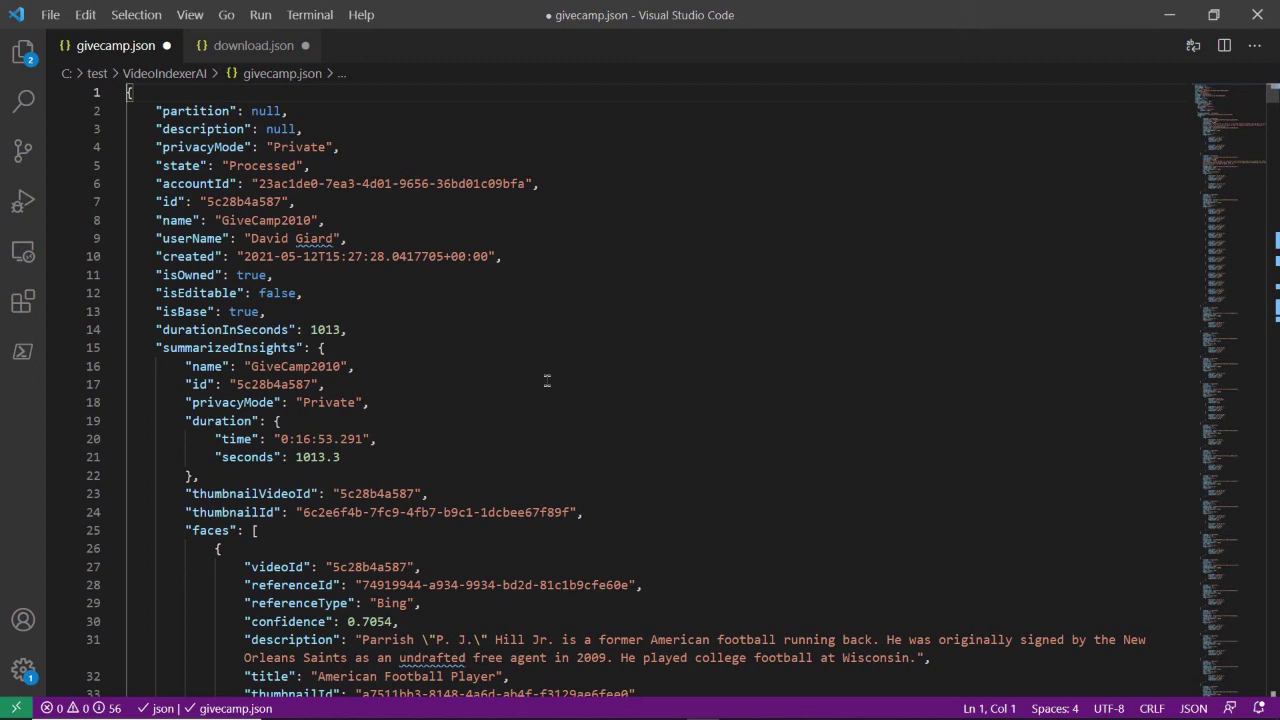
# Switch to the Video Indexer library in the browser, open the GiveCamp2010 video and close the Help pane
pyautogui.hotkey('alt', 'Tab')
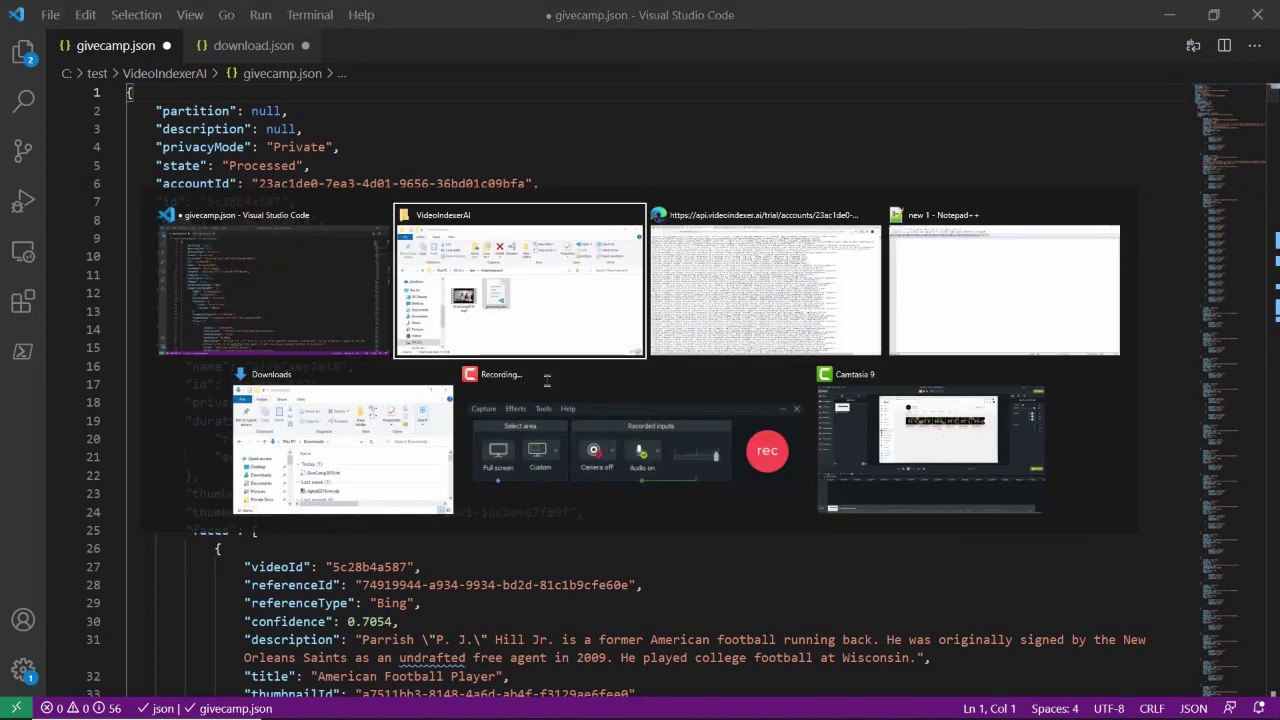
pyautogui.hotkey('alt', 'Tab')
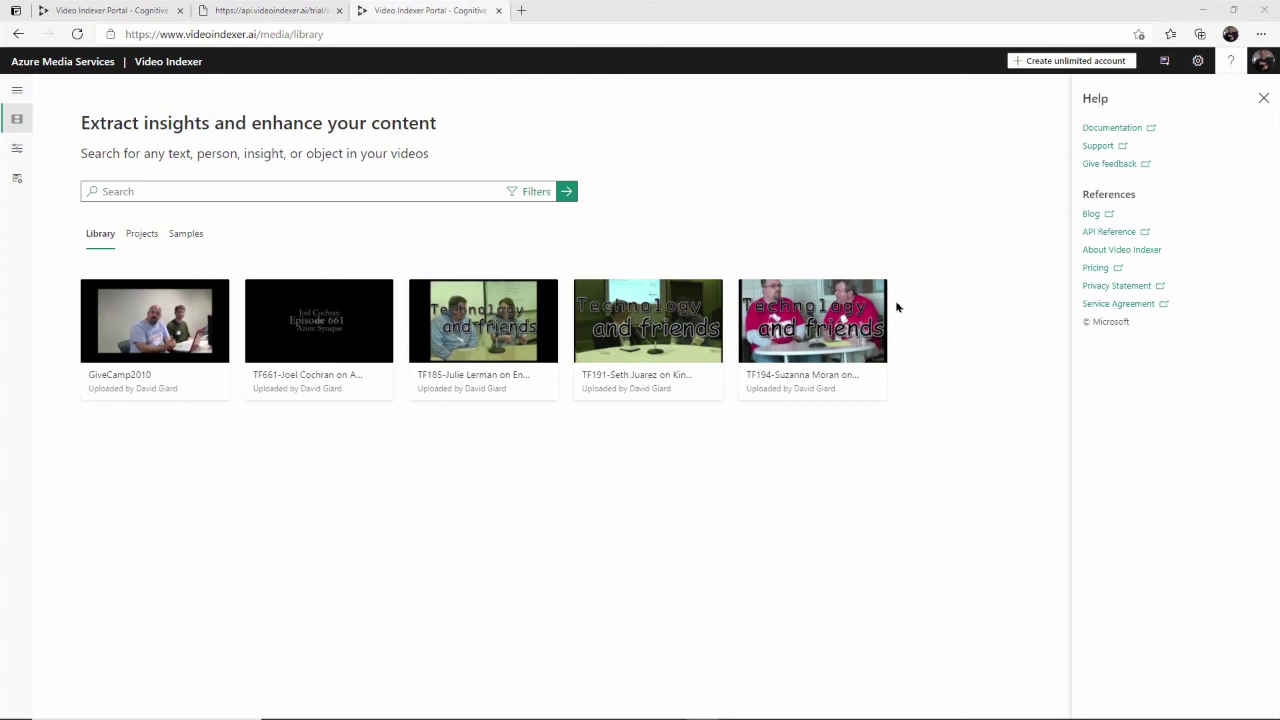
pyautogui.moveTo(190, 345)
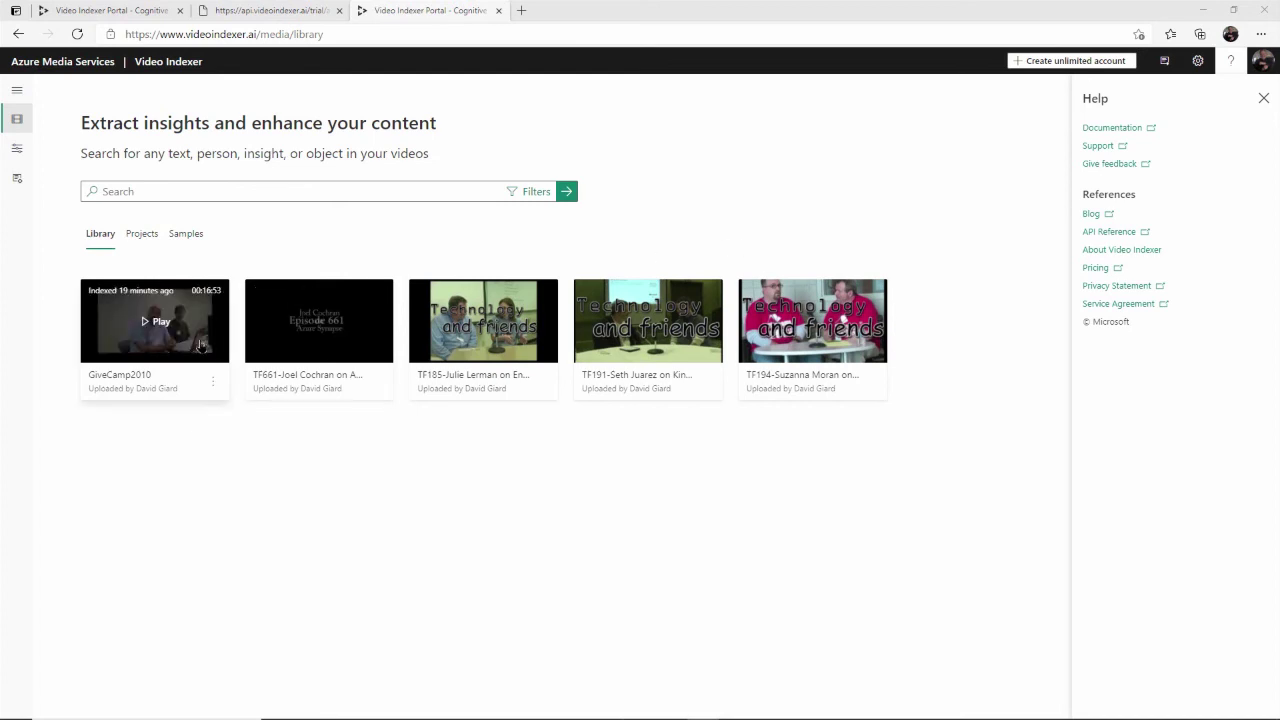
pyautogui.click(166, 376)
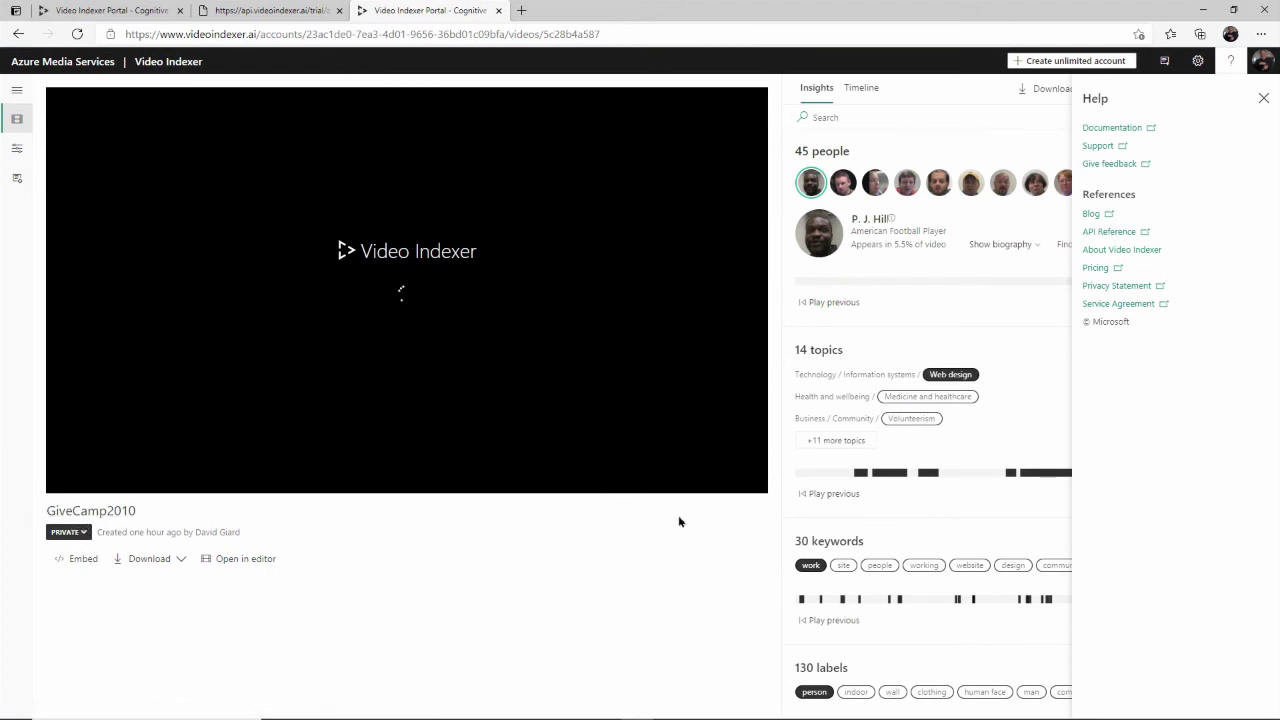
pyautogui.click(1263, 98)
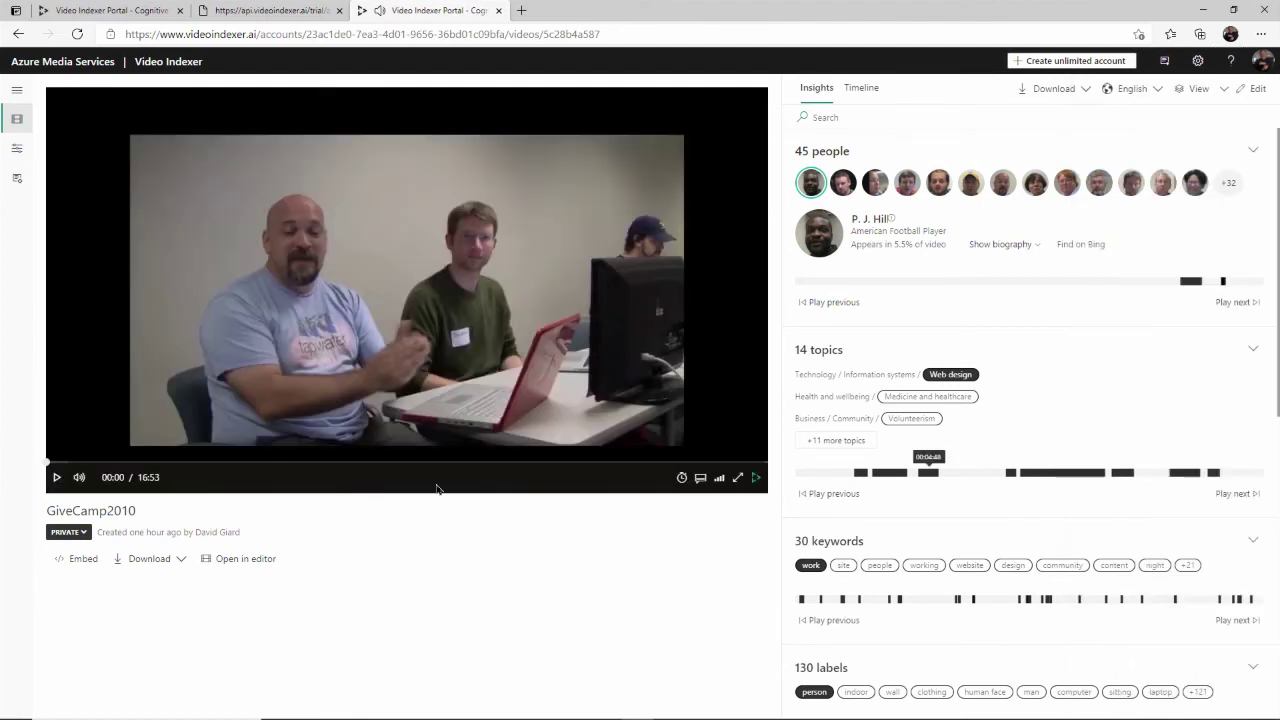
# Turn on English closed captions for the video, play it briefly with the sound muted, and pause it
pyautogui.click(700, 478)
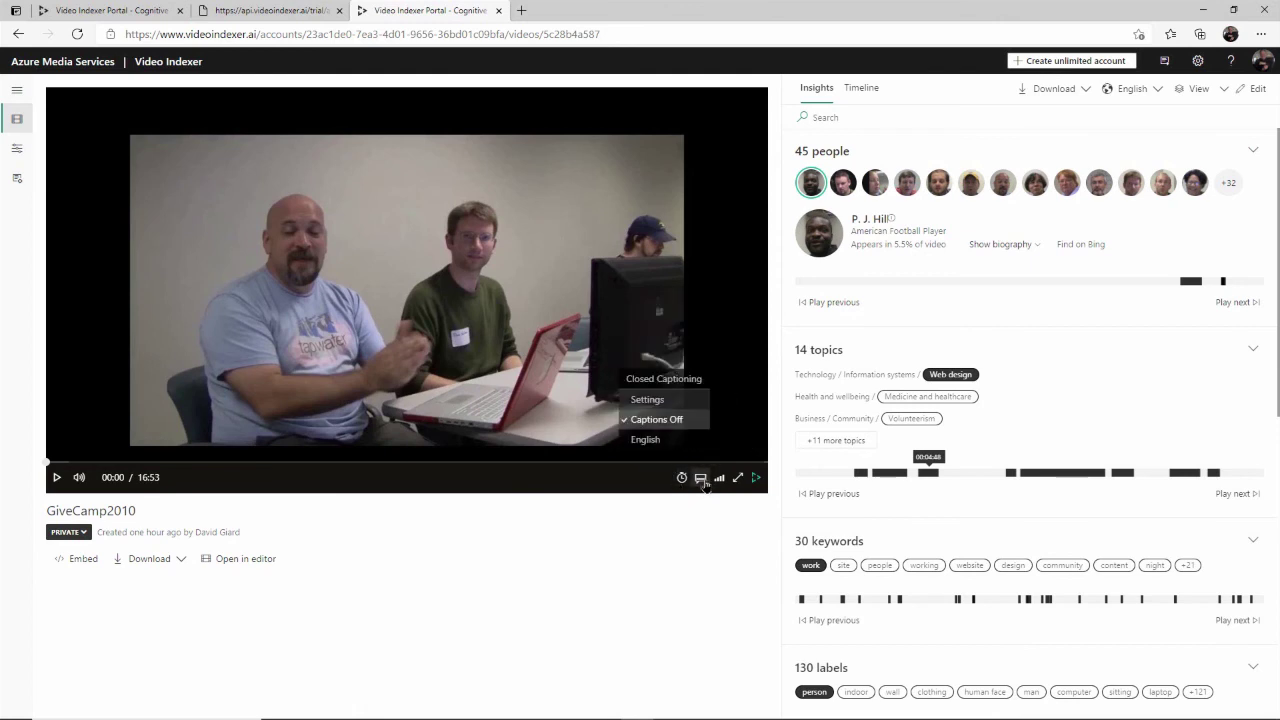
pyautogui.click(680, 440)
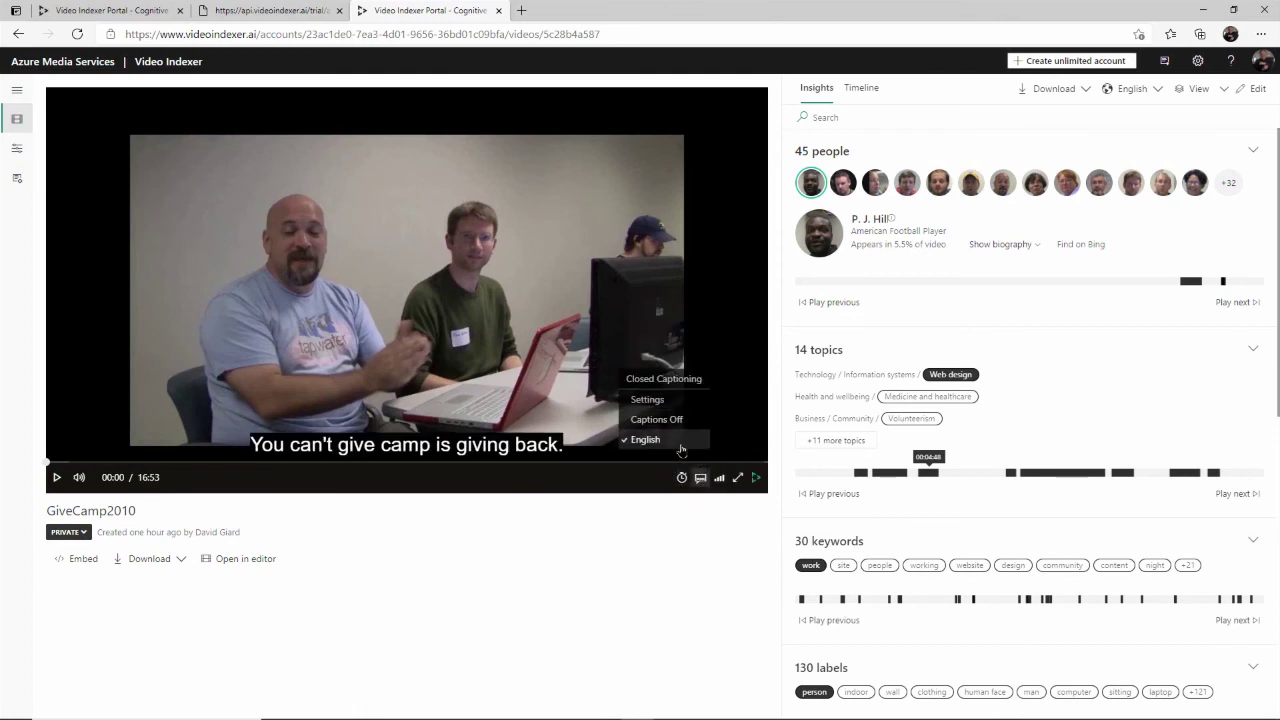
pyautogui.click(56, 477)
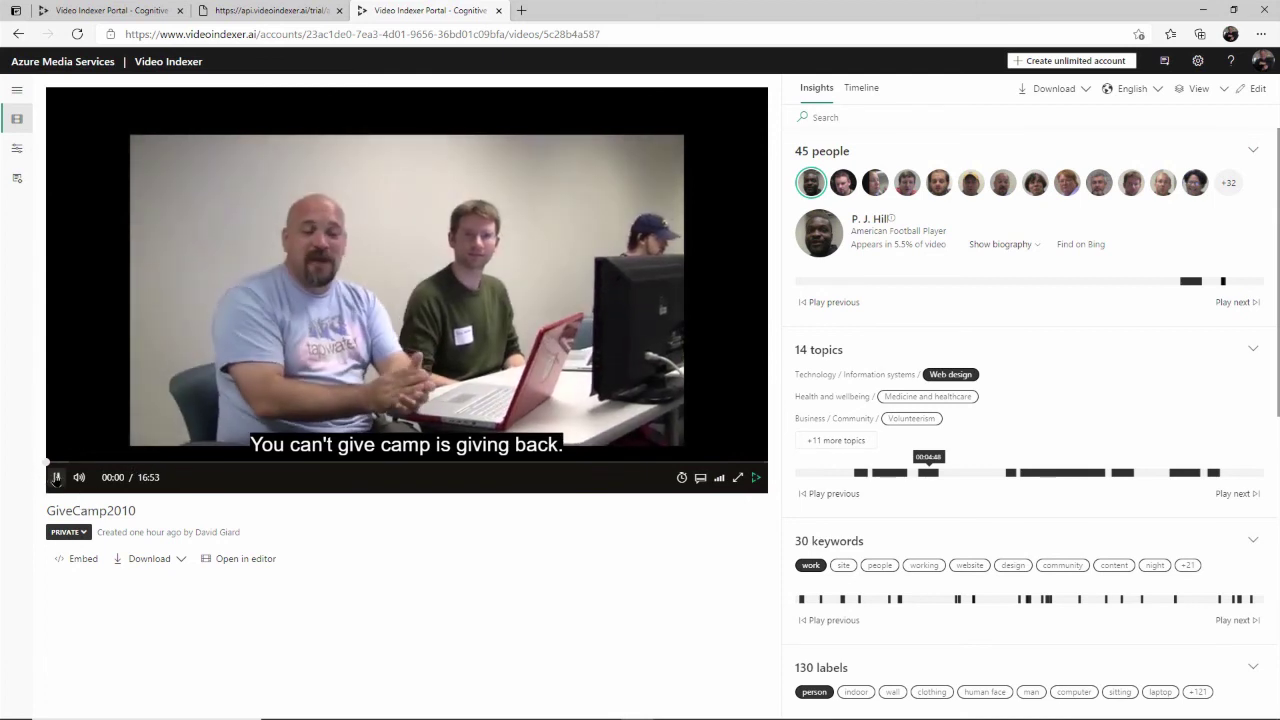
pyautogui.click(74, 478)
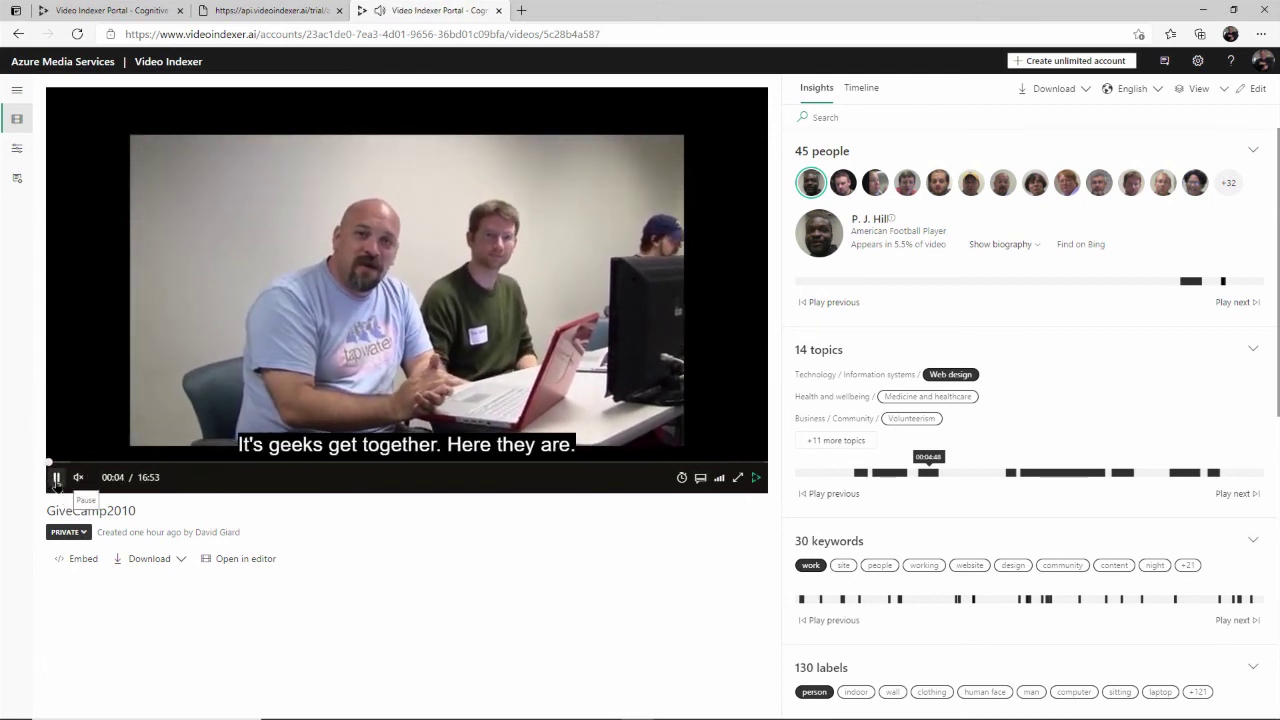
pyautogui.click(56, 477)
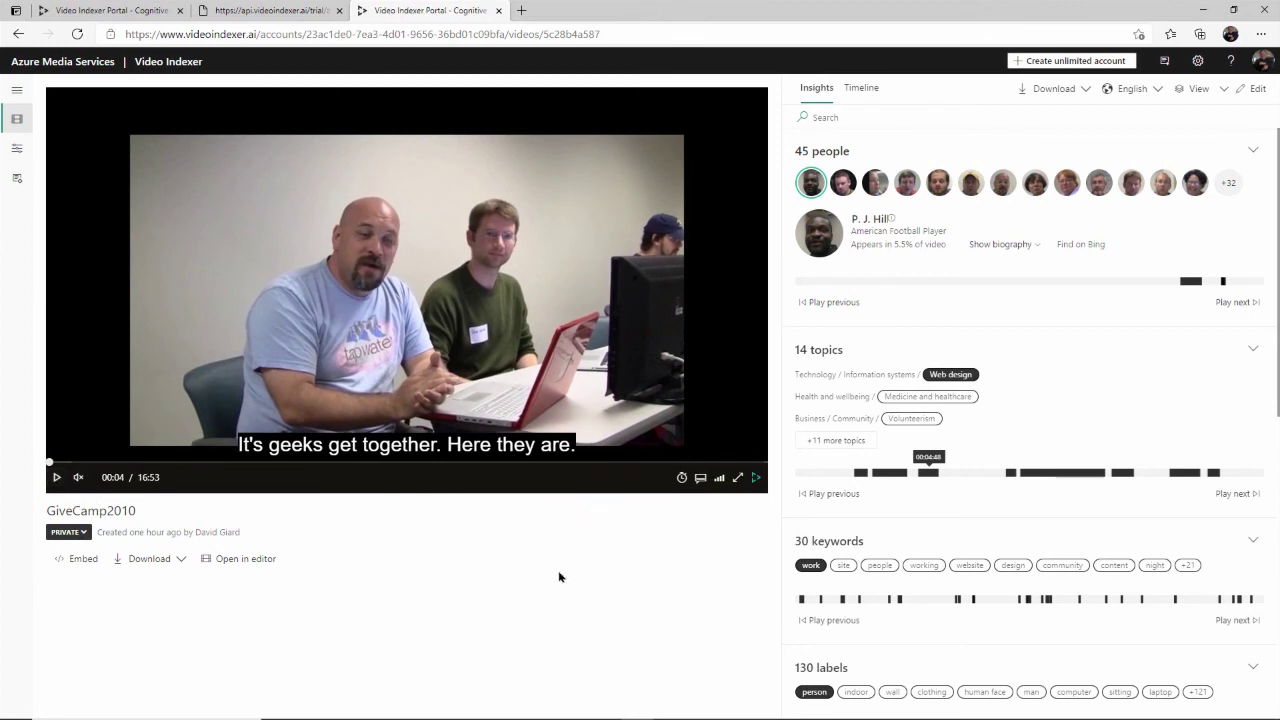